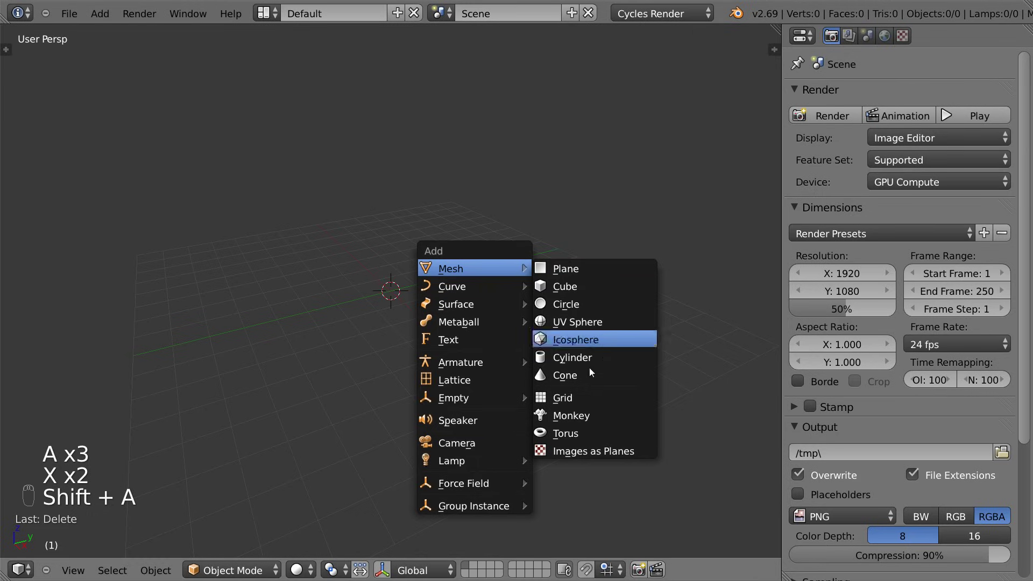
# Step: Add a torus mesh and rotate it upright in the right orthographic view
pyautogui.click(583, 428)
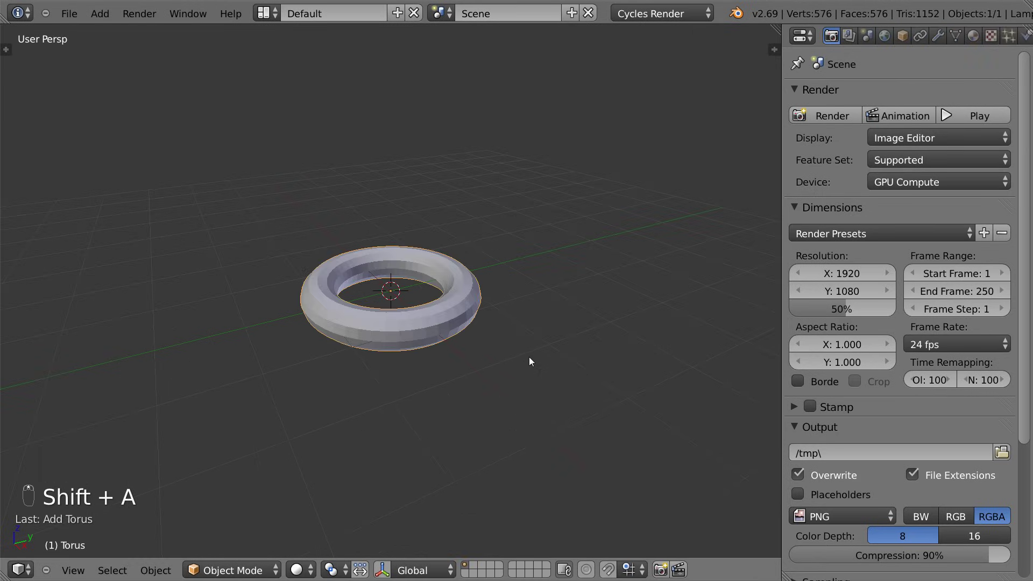
pyautogui.press('KP_3')
pyautogui.press('KP_5')
pyautogui.press('r')
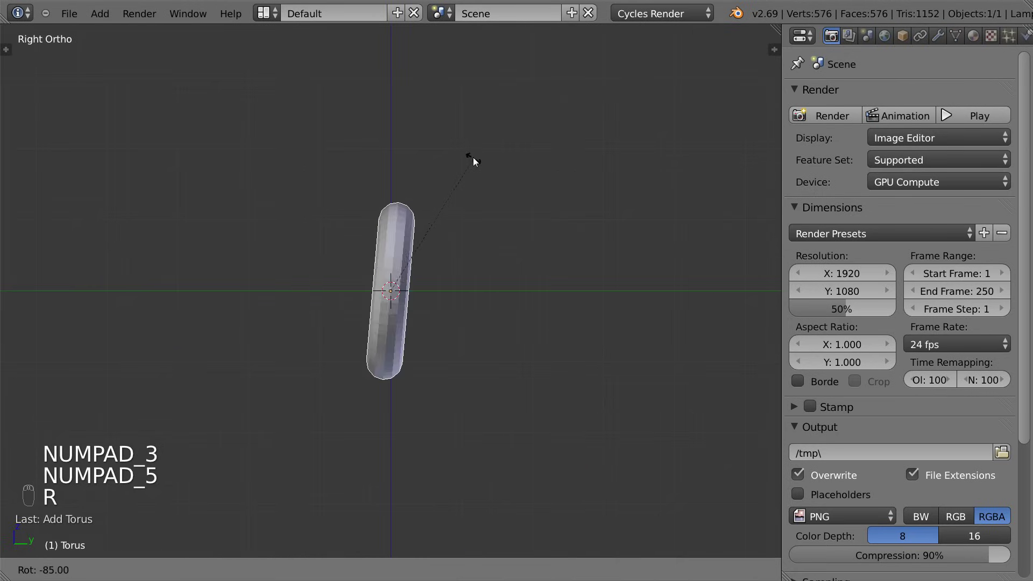
pyautogui.click(461, 147)
# Step: Stretch the torus into an elongated chain link by moving its upper-half vertices upward in the front view
pyautogui.press('KP_1')
pyautogui.press('Tab')
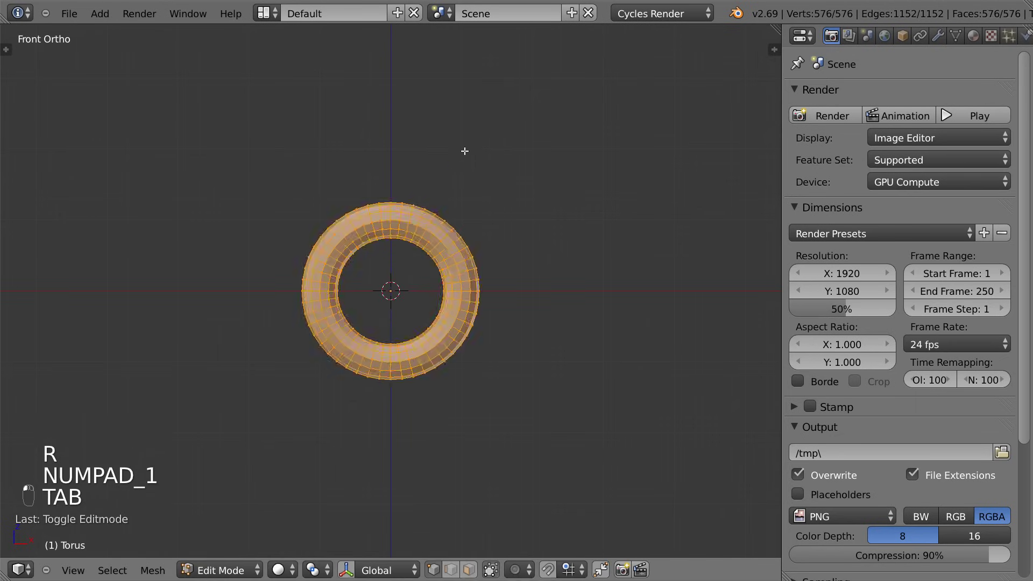
pyautogui.press('a')
pyautogui.press('a')
pyautogui.press('z')
pyautogui.press('b')
pyautogui.moveTo(182, 113); pyautogui.dragTo(583, 288)
pyautogui.press('g')
pyautogui.click(612, 271)
pyautogui.press('Tab')
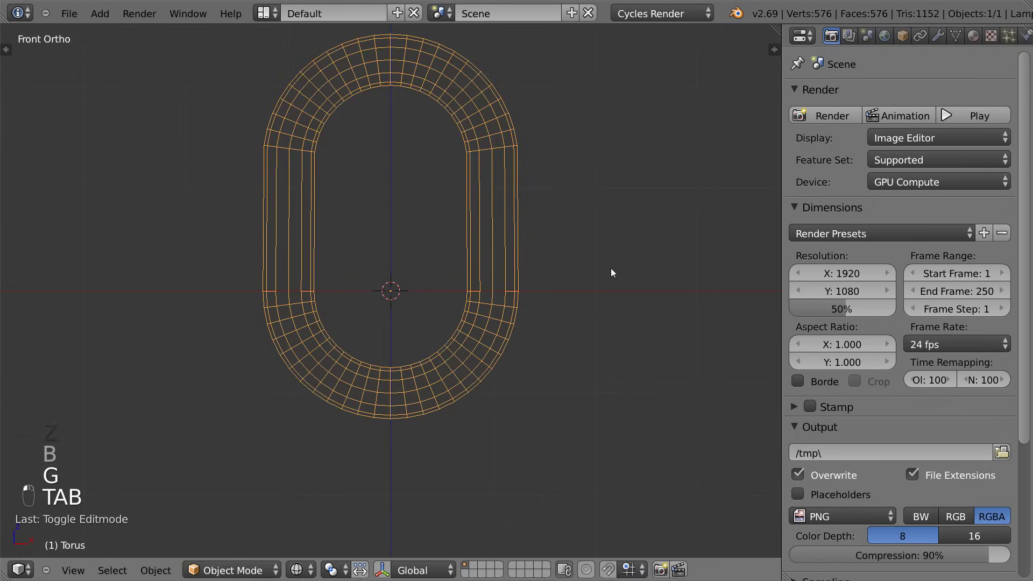
# Step: Duplicate the link upward along Z and rotate the copy a quarter turn in the top view so both links interlock
pyautogui.press('z')
pyautogui.moveTo(576, 256)
pyautogui.mouseDown(button='middle')
pyautogui.moveTo(525, 286)
pyautogui.moveTo(583, 279)
pyautogui.moveTo(540, 303)
pyautogui.moveTo(563, 310)
pyautogui.moveTo(549, 317)
pyautogui.mouseUp(button='middle')
pyautogui.hotkey('shift', 'd')
pyautogui.press('z')
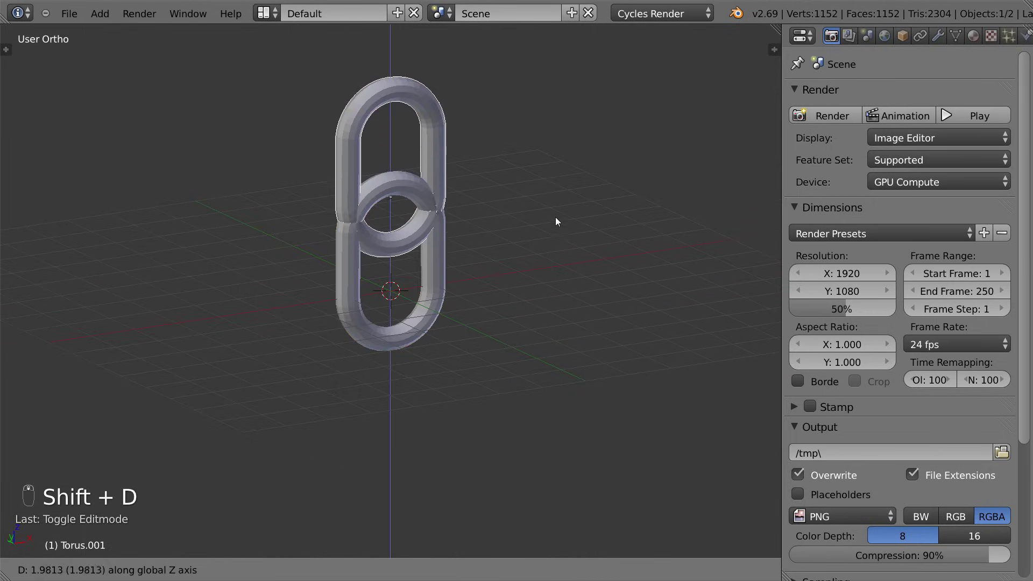
pyautogui.click(558, 199)
pyautogui.press('KP_7')
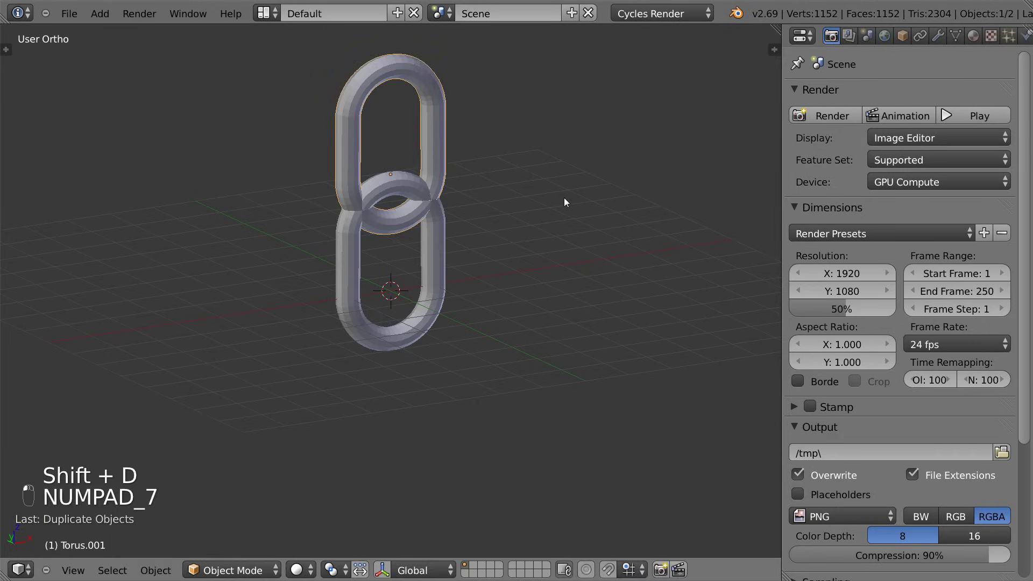
pyautogui.press('r')
pyautogui.click(475, 445)
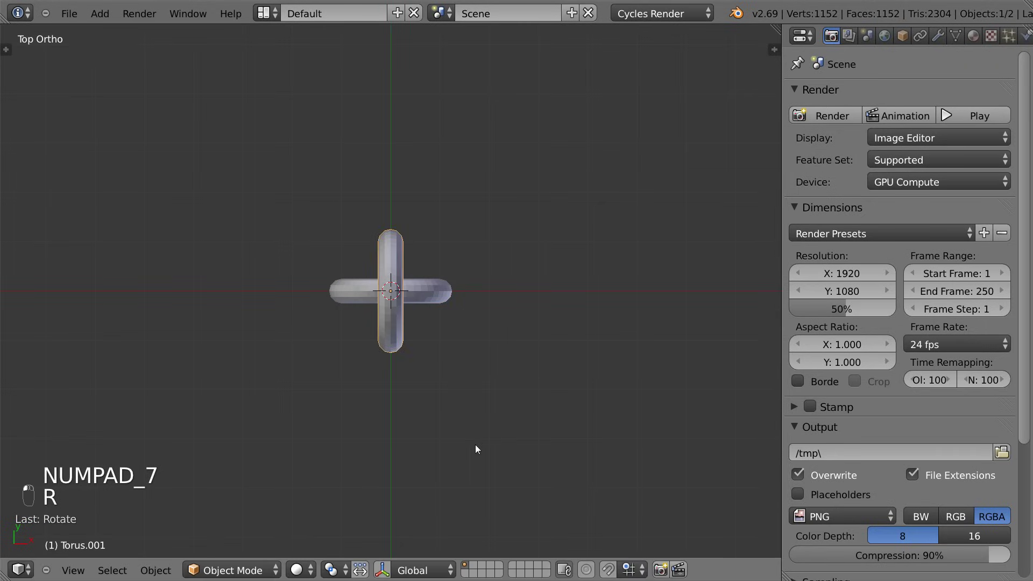
# Step: Duplicate both links upward along Z so the copied pair hooks into the upper link
pyautogui.moveTo(476, 444); pyautogui.dragTo(554, 288, button='middle')
pyautogui.scroll(-2, 556, 292)
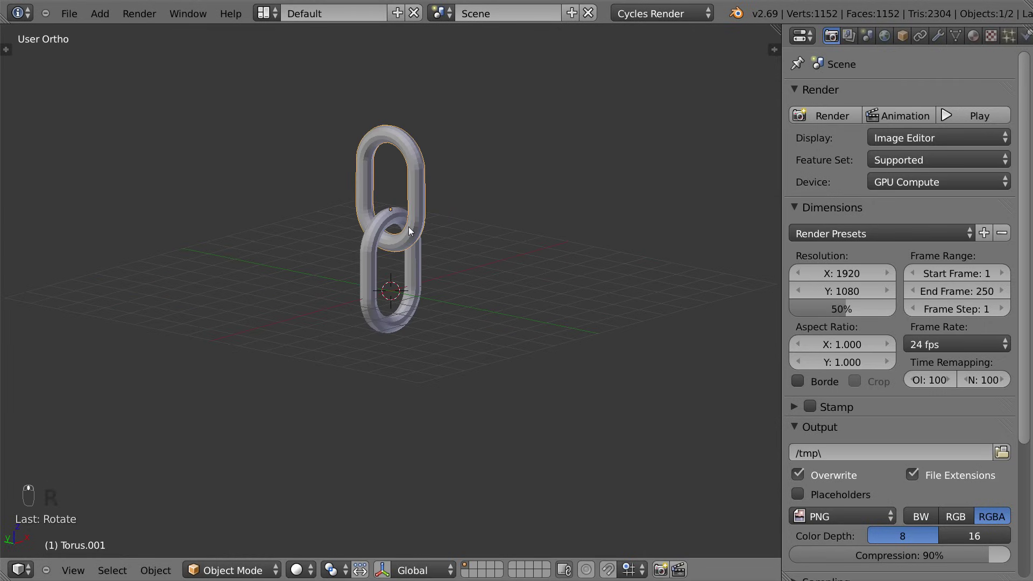
pyautogui.keyDown('shift'); pyautogui.rightClick(399, 215); pyautogui.keyUp('shift')
pyautogui.hotkey('shift', 'd')
pyautogui.press('z')
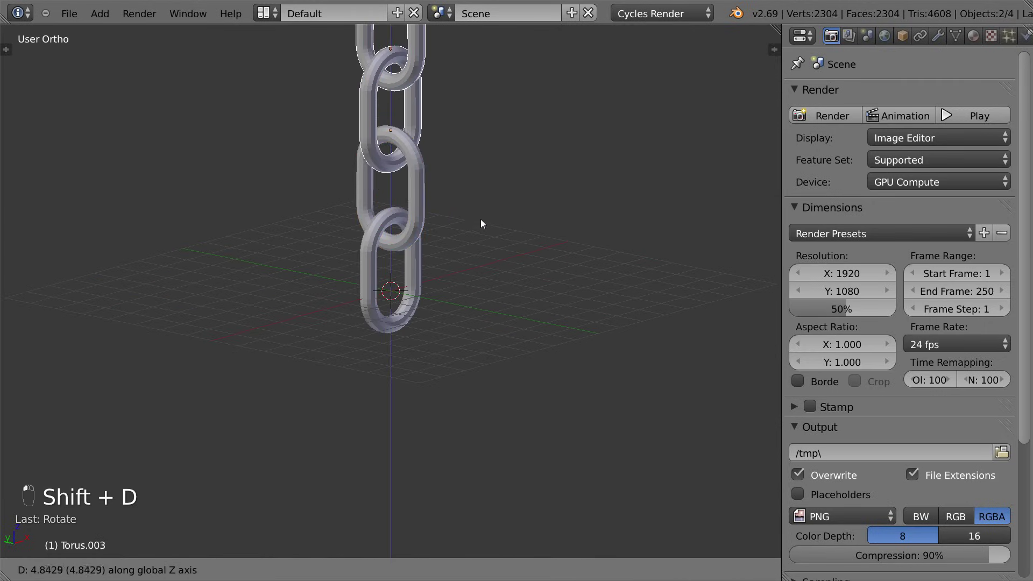
pyautogui.click(479, 216)
# Step: Repeat the last duplication five times to extend the chain to 14 links
pyautogui.scroll(-4, 478, 254)
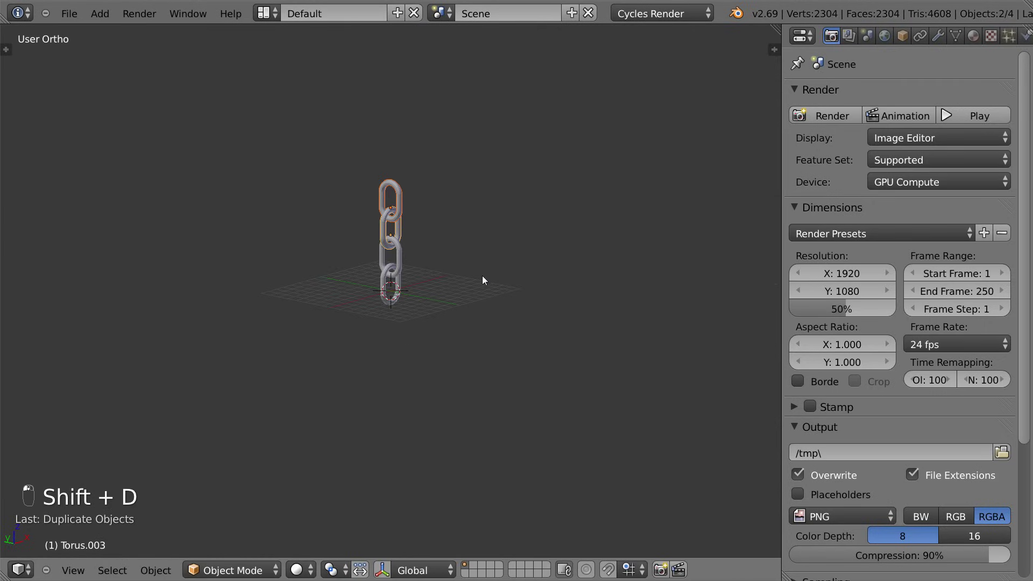
pyautogui.hotkey('shift', 'r')
pyautogui.hotkey('shift', 'r')
pyautogui.hotkey('shift', 'r')
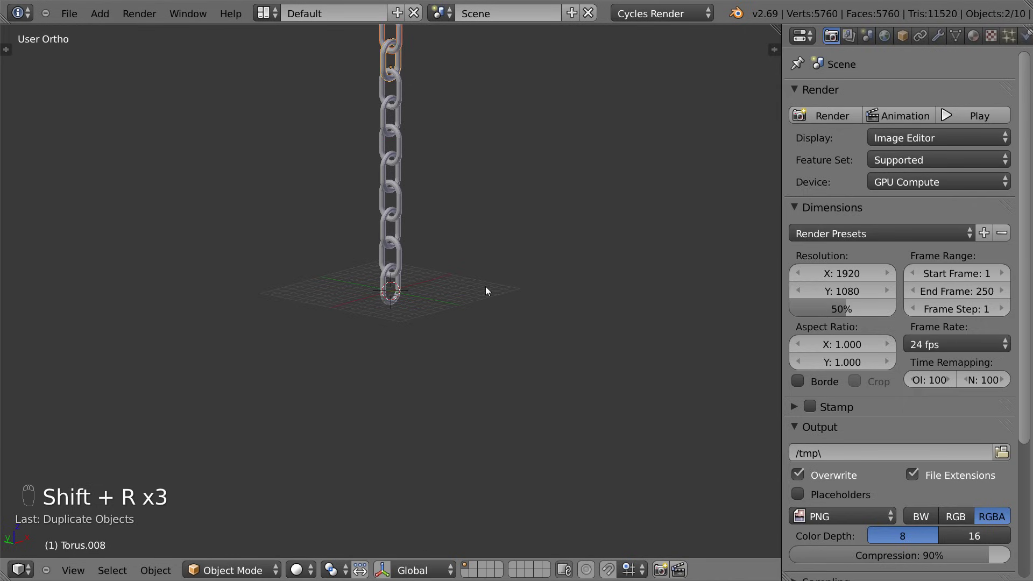
pyautogui.scroll(-3, 486, 286)
pyautogui.hotkey('shift', 'r')
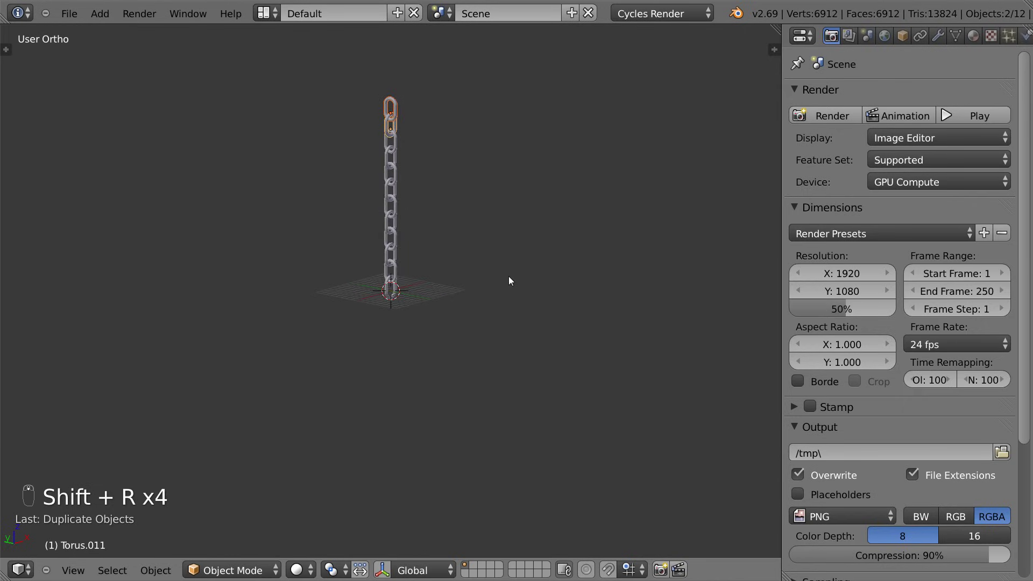
pyautogui.moveTo(508, 270); pyautogui.dragTo(545, 252, button='middle')
pyautogui.hotkey('shift', 'r')
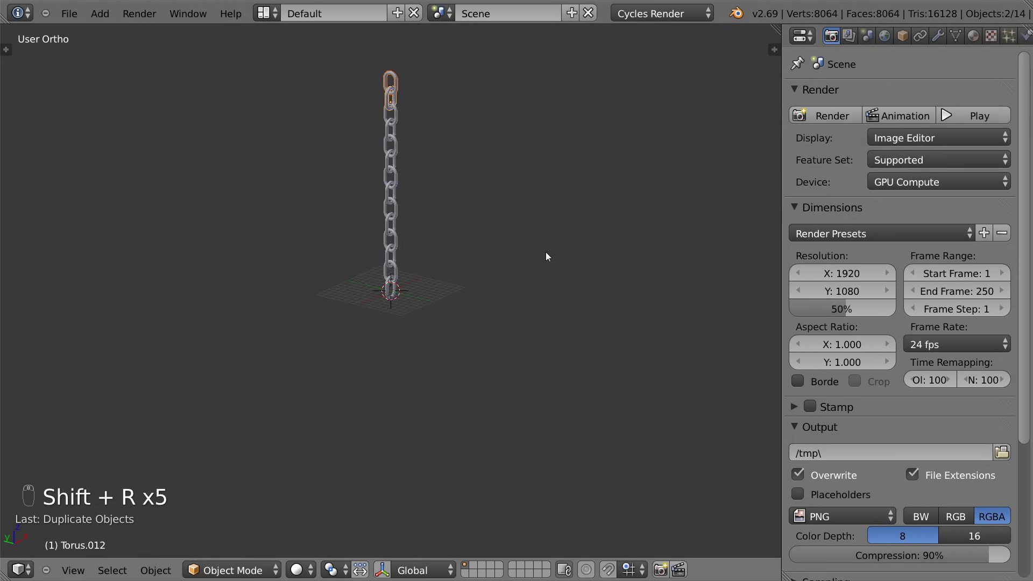
# Step: Select only the chain's bottom link and enable Rigid Body physics on it
pyautogui.press('a')
pyautogui.keyDown('shift'); pyautogui.moveTo(495, 175); pyautogui.dragTo(497, 251); pyautogui.keyUp('shift')
pyautogui.scroll(3, 497, 251)
pyautogui.scroll(-3, 487, 256)
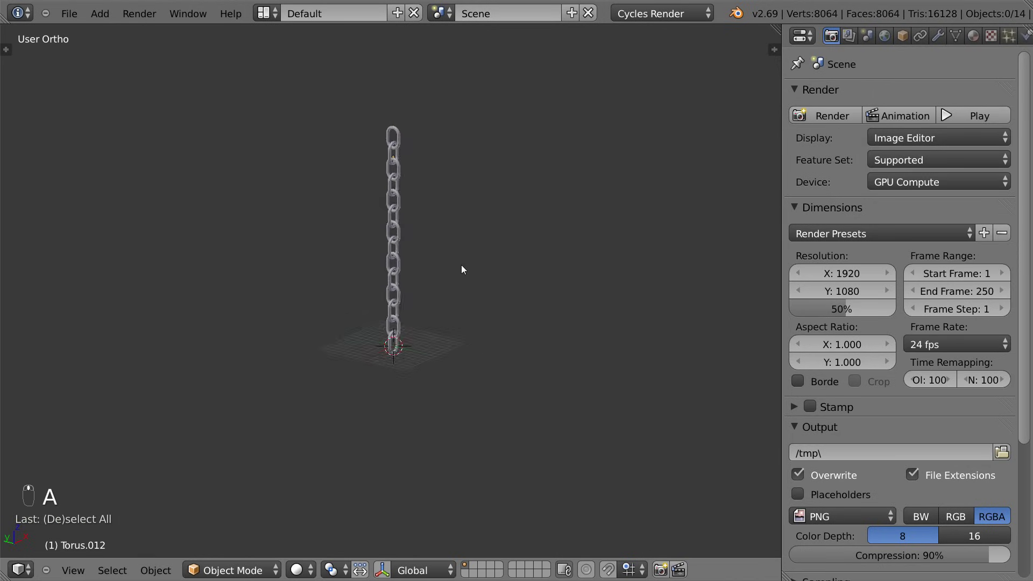
pyautogui.scroll(2, 446, 290)
pyautogui.rightClick(400, 366)
pyautogui.press('KP_Decimal')
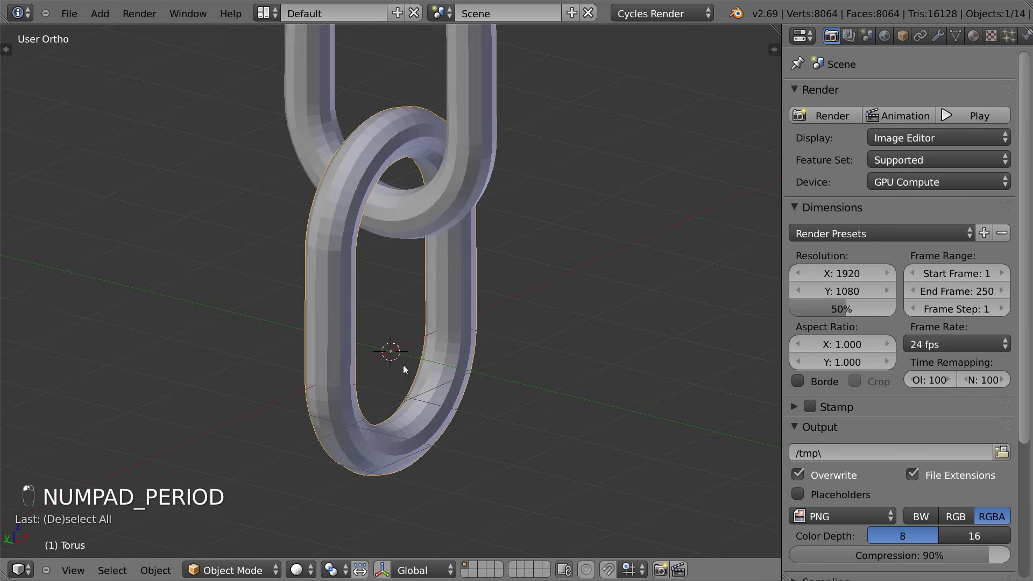
pyautogui.moveTo(781, 162); pyautogui.dragTo(742, 163)
pyautogui.click(986, 36)
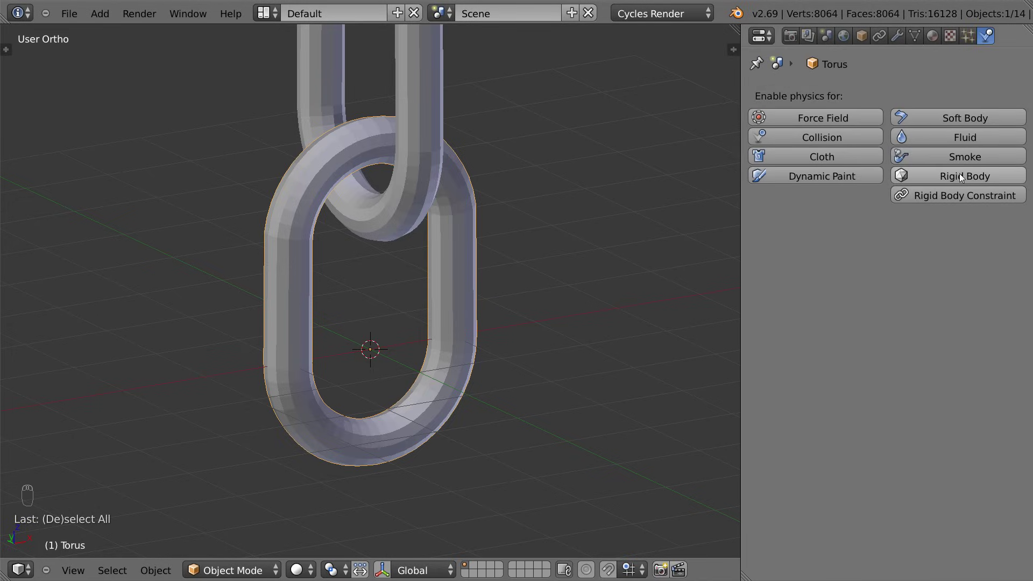
pyautogui.click(999, 174)
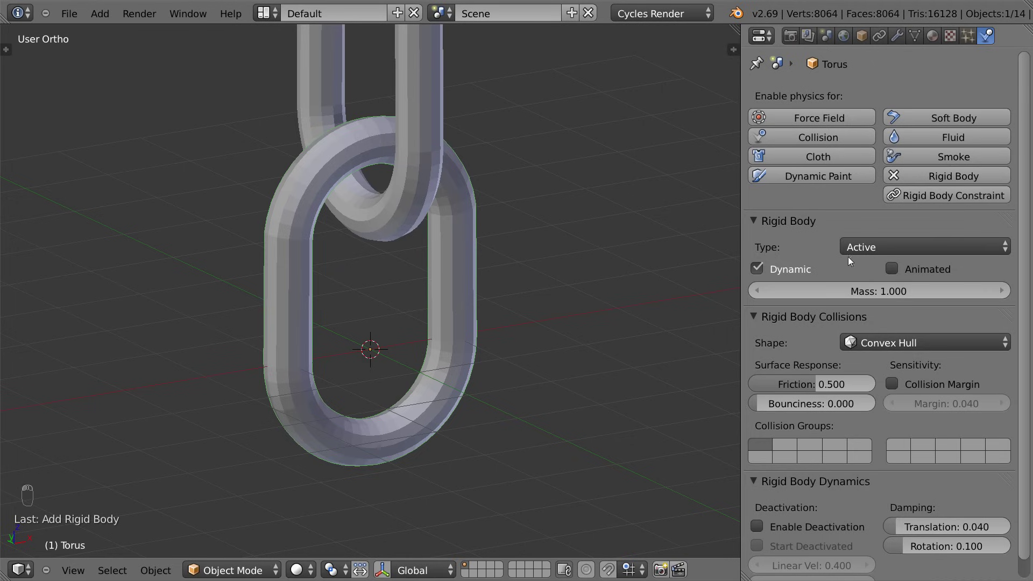
# Step: Set the bottom link's rigid body collision shape to Mesh
pyautogui.scroll(-1, 879, 476)
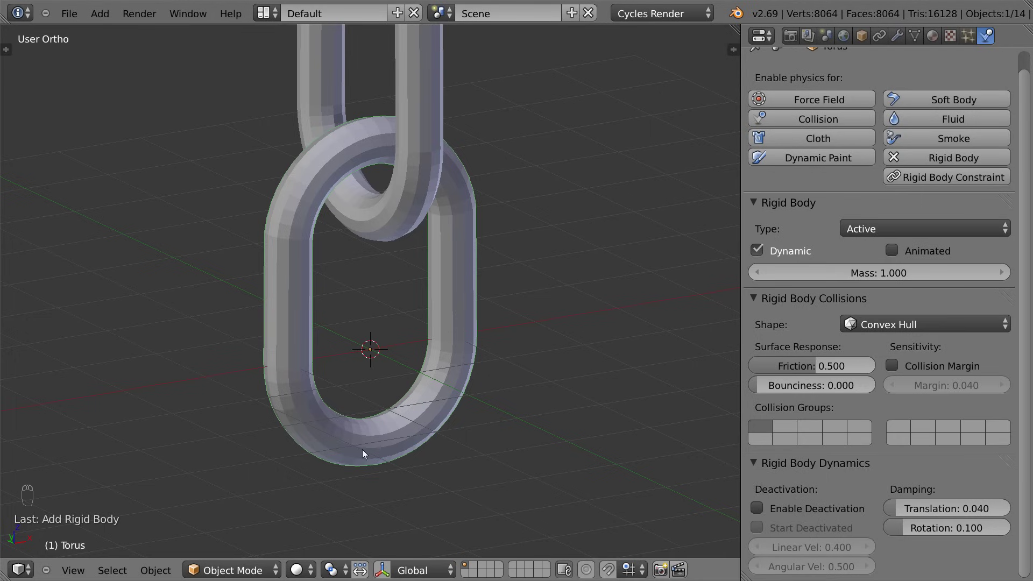
pyautogui.moveTo(411, 279); pyautogui.dragTo(409, 249, button='middle')
pyautogui.scroll(-3, 334, 381)
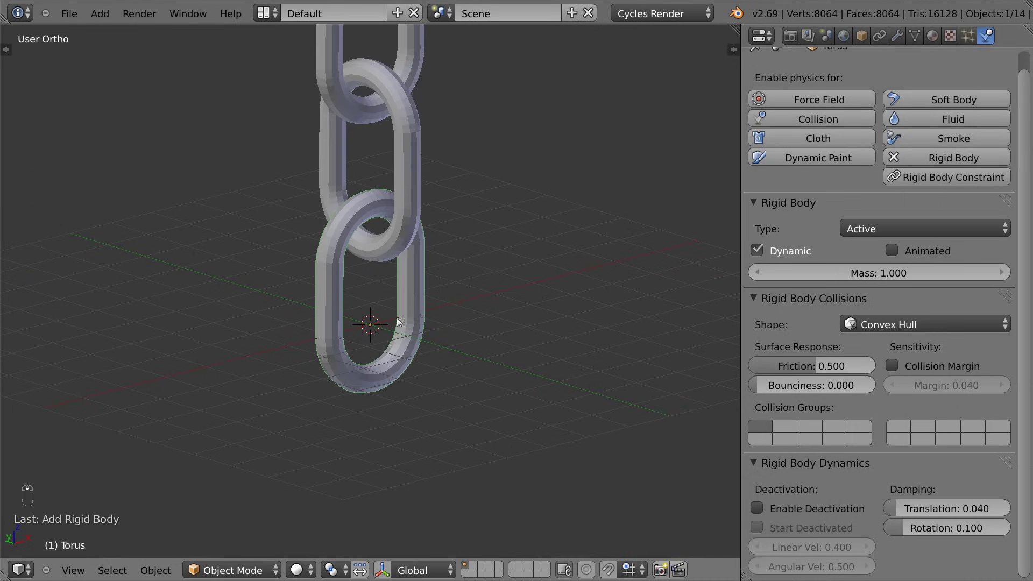
pyautogui.click(879, 324)
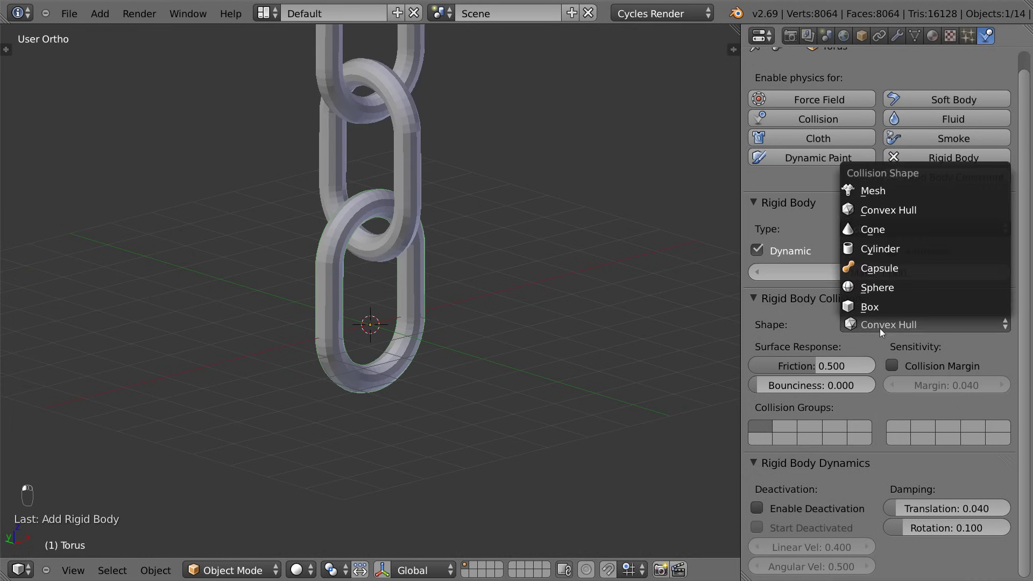
pyautogui.click(890, 185)
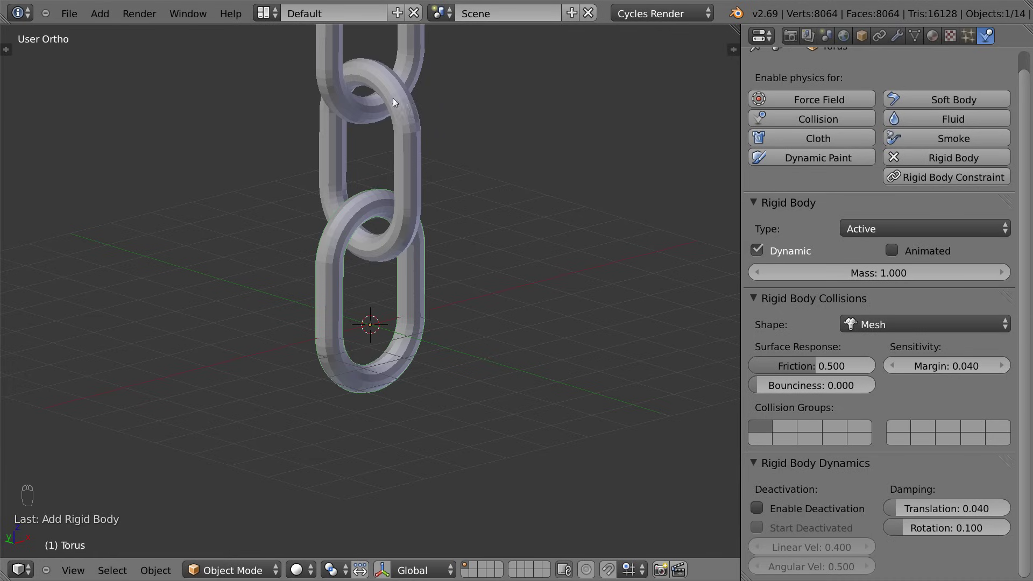
# Step: Select all chain links with the bottom one active and copy its rigid body settings to the others
pyautogui.scroll(-8, 484, 275)
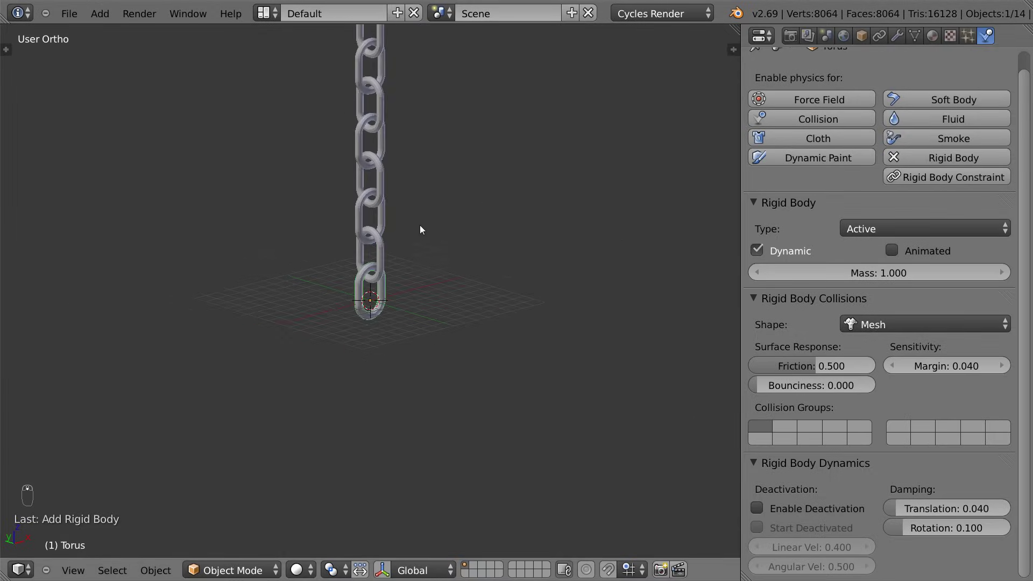
pyautogui.press('b')
pyautogui.moveTo(354, 40); pyautogui.dragTo(408, 284)
pyautogui.scroll(-5, 408, 284)
pyautogui.press('b')
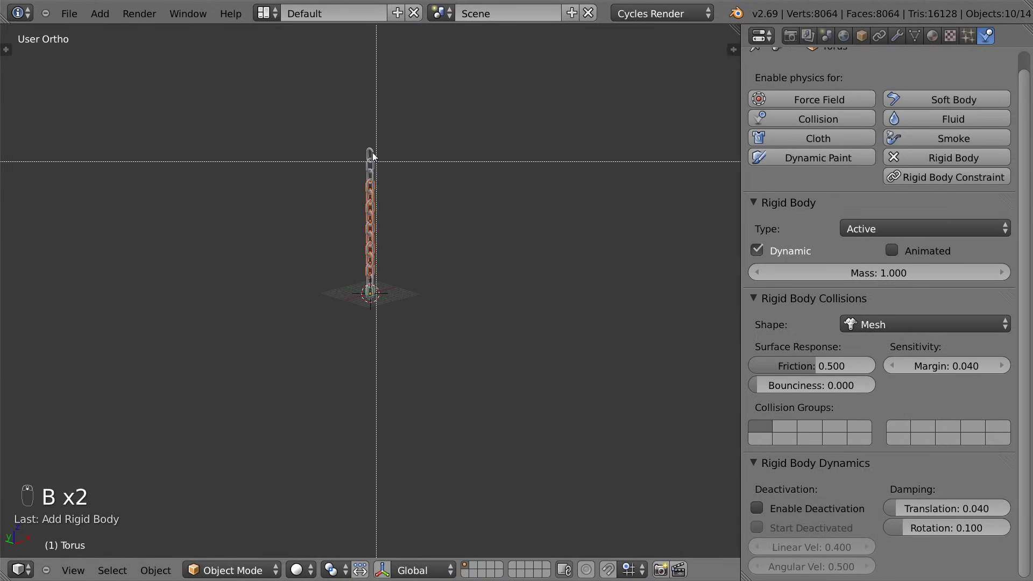
pyautogui.moveTo(362, 138); pyautogui.dragTo(403, 307)
pyautogui.scroll(3, 403, 307)
pyautogui.scroll(2, 404, 311)
pyautogui.press('t')
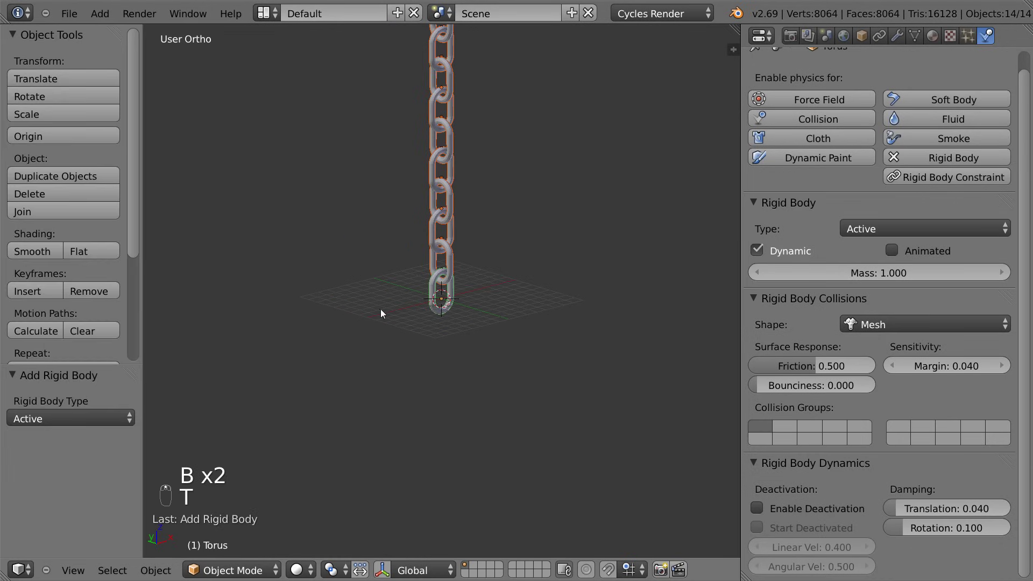
pyautogui.moveTo(76, 328); pyautogui.dragTo(75, 165, button='middle')
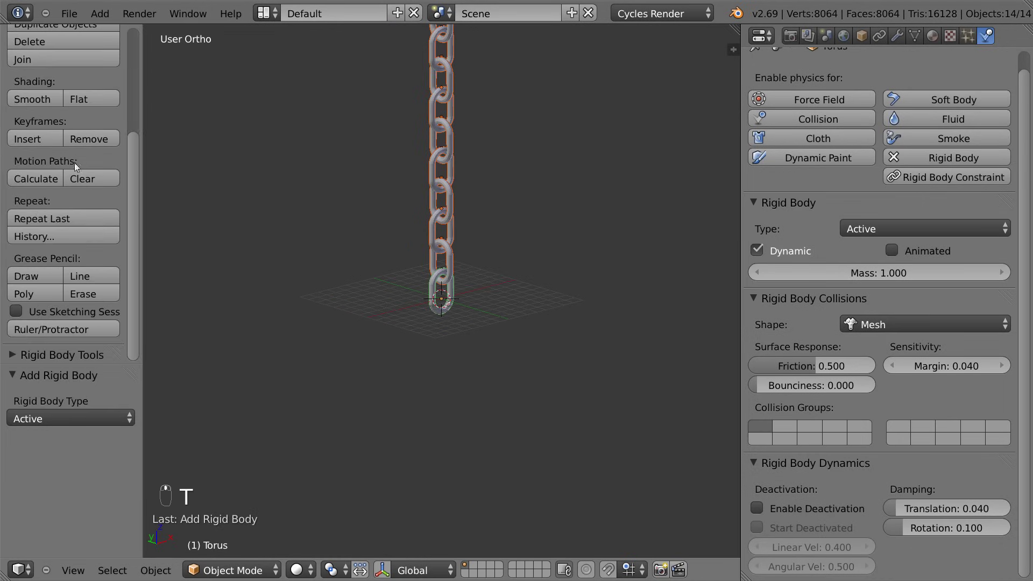
pyautogui.click(15, 356)
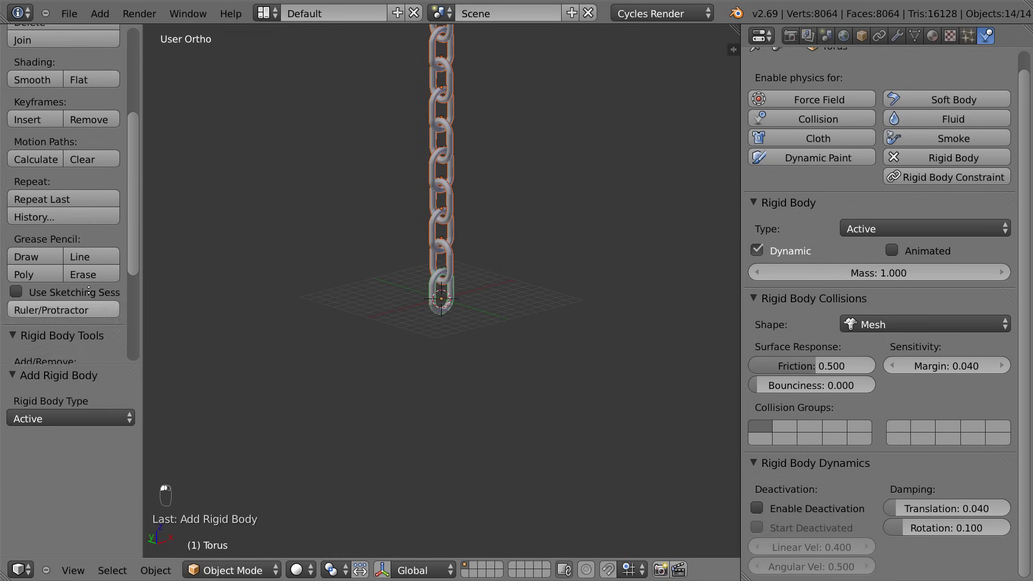
pyautogui.moveTo(100, 329); pyautogui.dragTo(79, 137, button='middle')
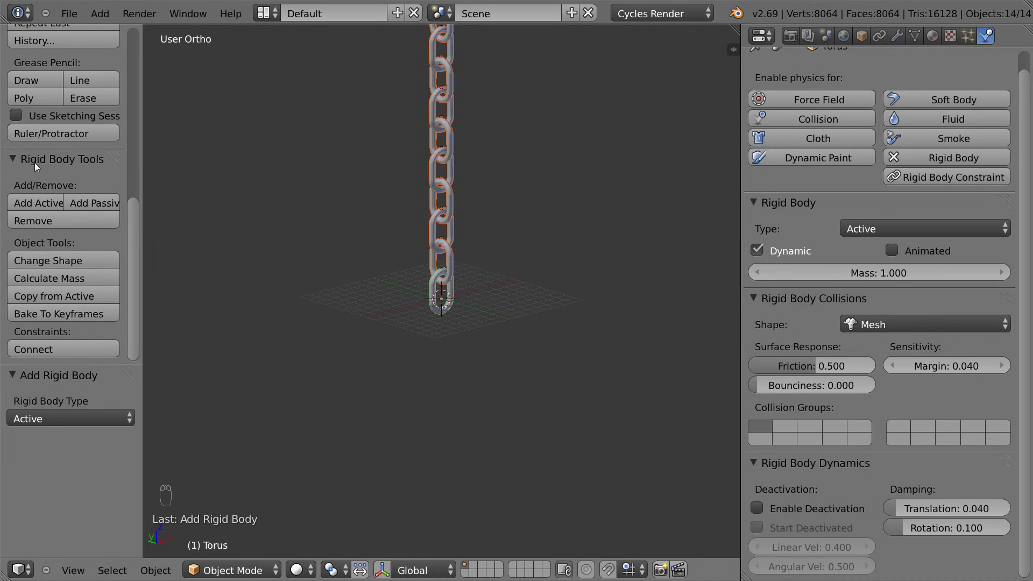
pyautogui.click(114, 296)
pyautogui.press('t')
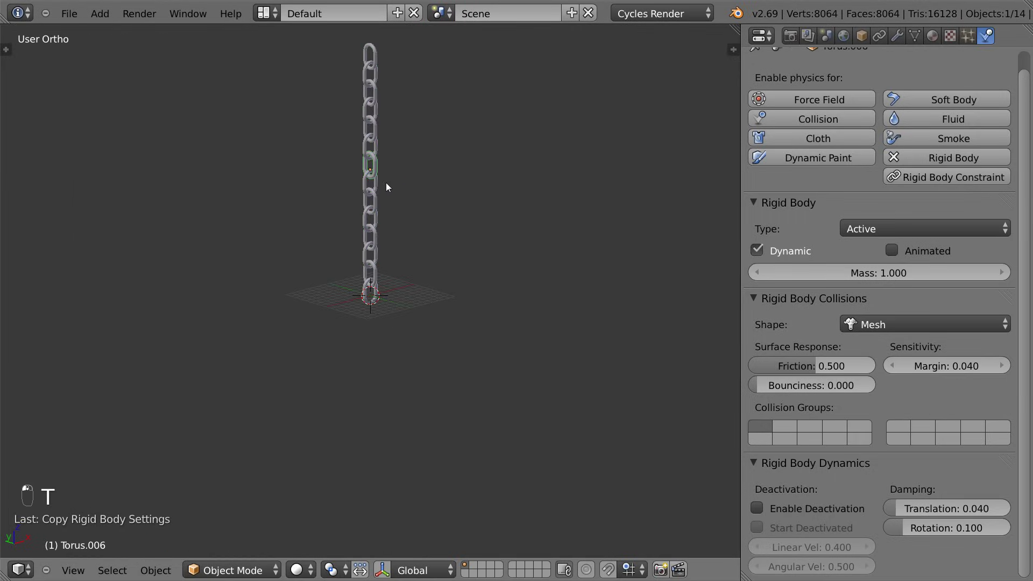
# Step: Check the copied physics settings on another link and briefly play the rigid body simulation
pyautogui.rightClick(377, 235)
pyautogui.scroll(4, 391, 269)
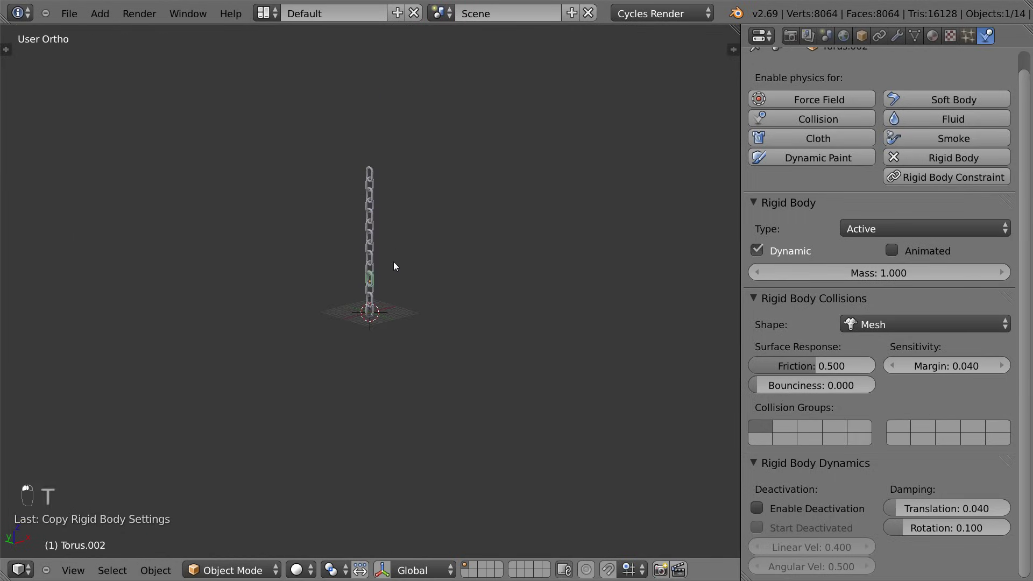
pyautogui.hotkey('alt', 'a')
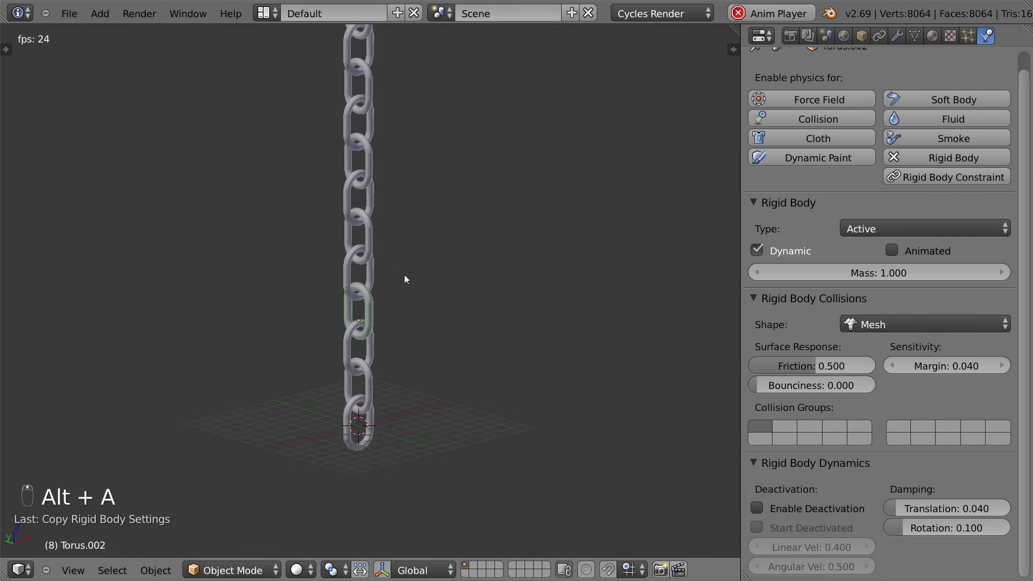
pyautogui.press('Escape')
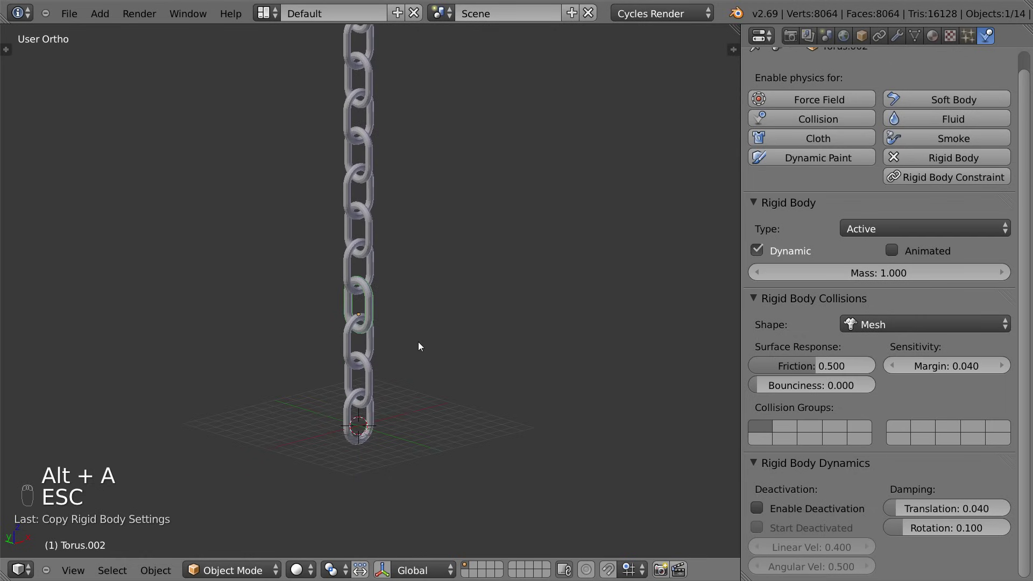
# Step: Select all chain links and raise them along Z above the grid
pyautogui.press('a')
pyautogui.press('a')
pyautogui.press('g')
pyautogui.press('z')
pyautogui.click(472, 329)
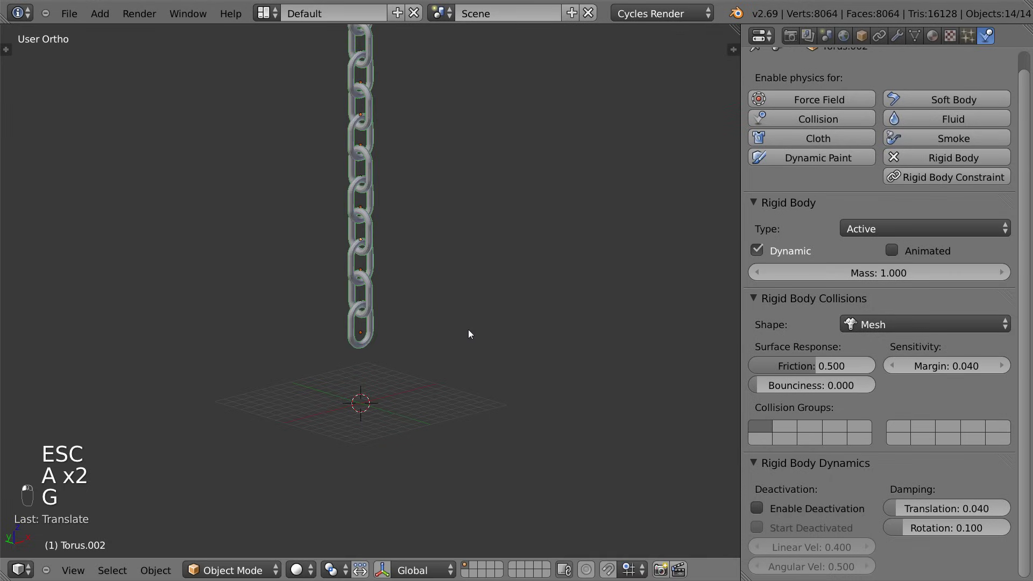
# Step: Add a plane beneath the chain and scale it up well beyond the grid as a floor
pyautogui.hotkey('shift', 'a')
pyautogui.click(516, 330)
pyautogui.press('s')
pyautogui.click(854, 442)
pyautogui.press('s')
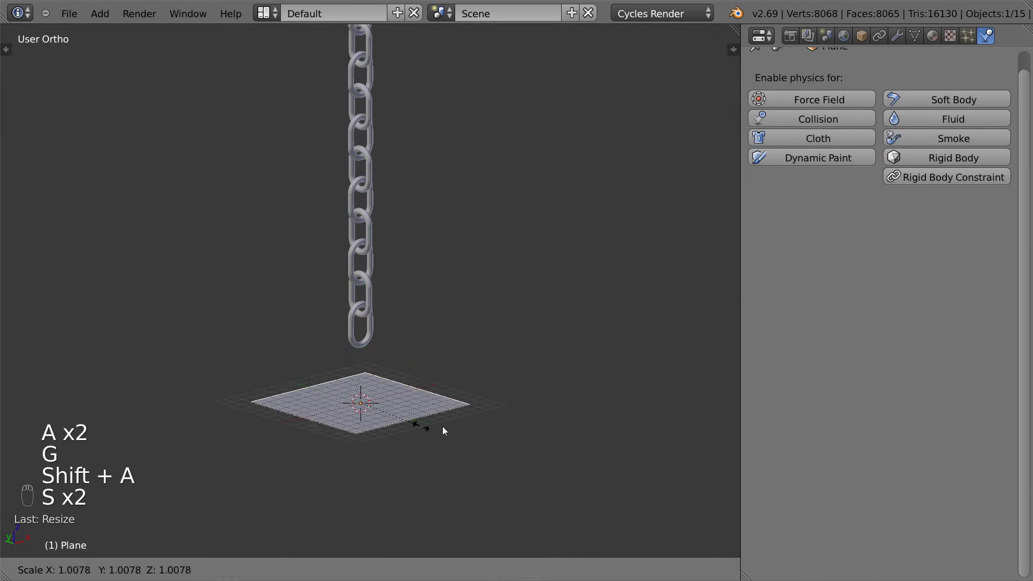
pyautogui.click(532, 428)
pyautogui.moveTo(460, 414); pyautogui.dragTo(573, 362, button='middle')
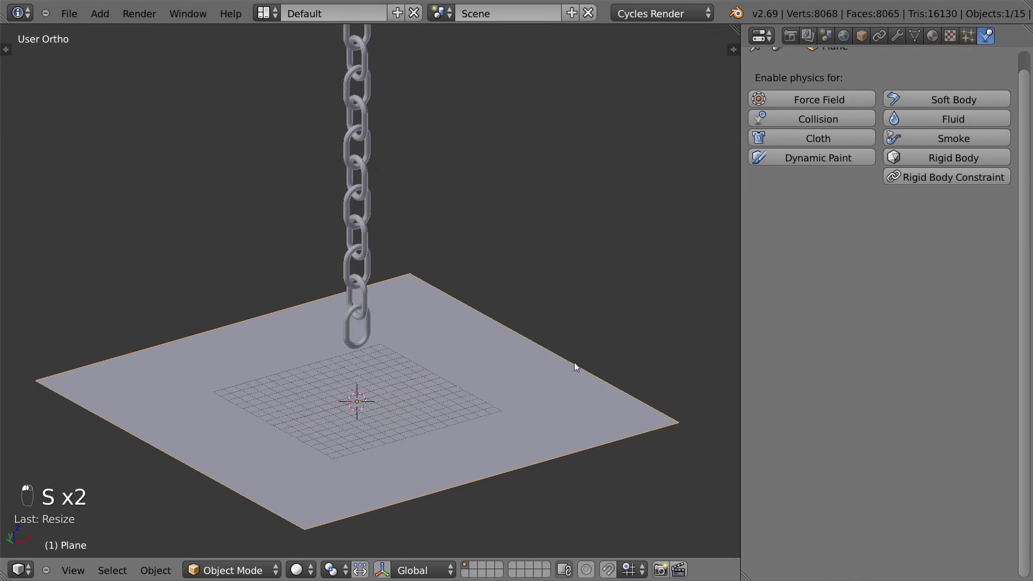
# Step: Add rigid body physics to the floor plane and set its type to Passive
pyautogui.click(940, 159)
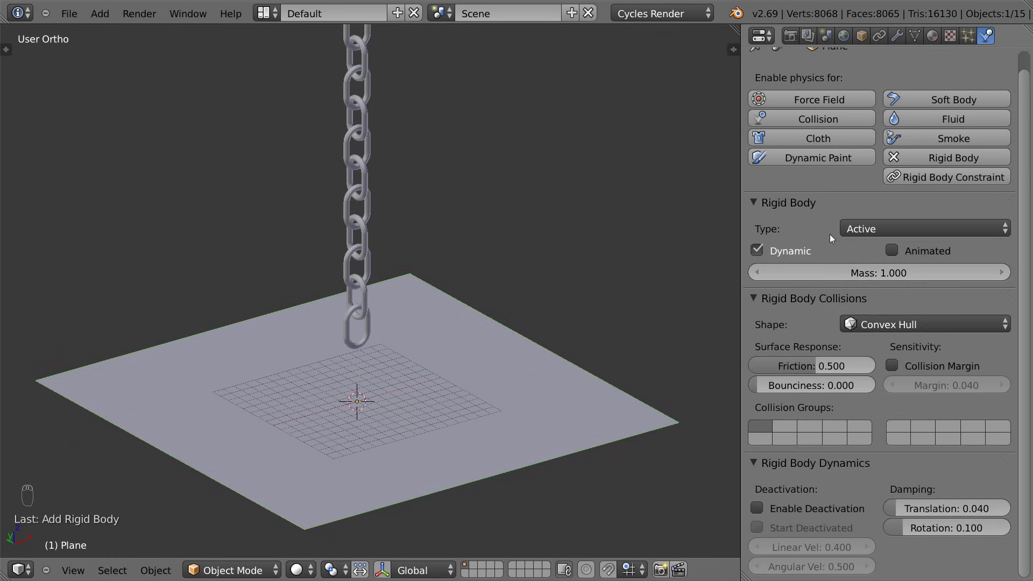
pyautogui.click(875, 230)
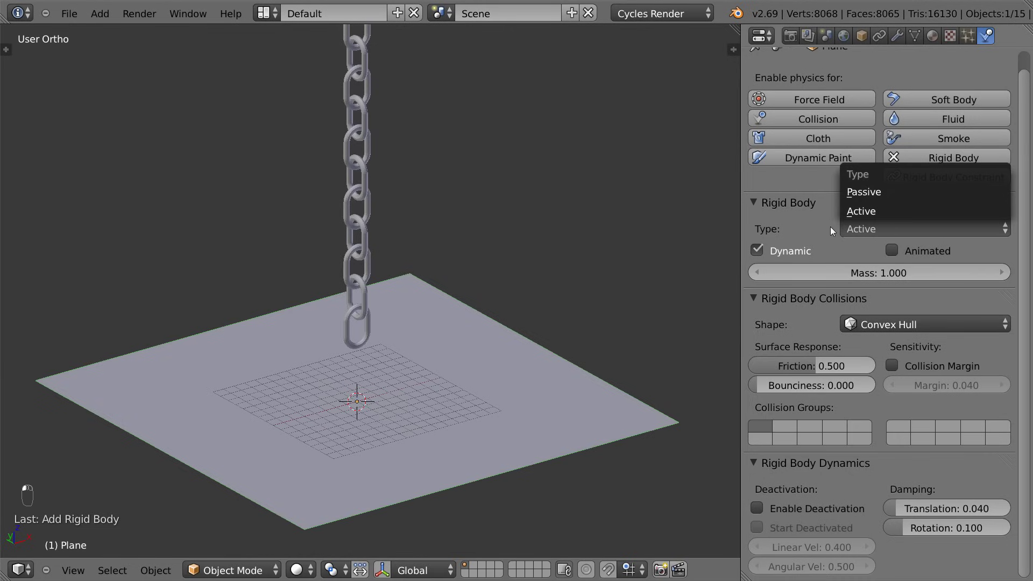
pyautogui.click(855, 221)
pyautogui.click(860, 228)
pyautogui.click(867, 192)
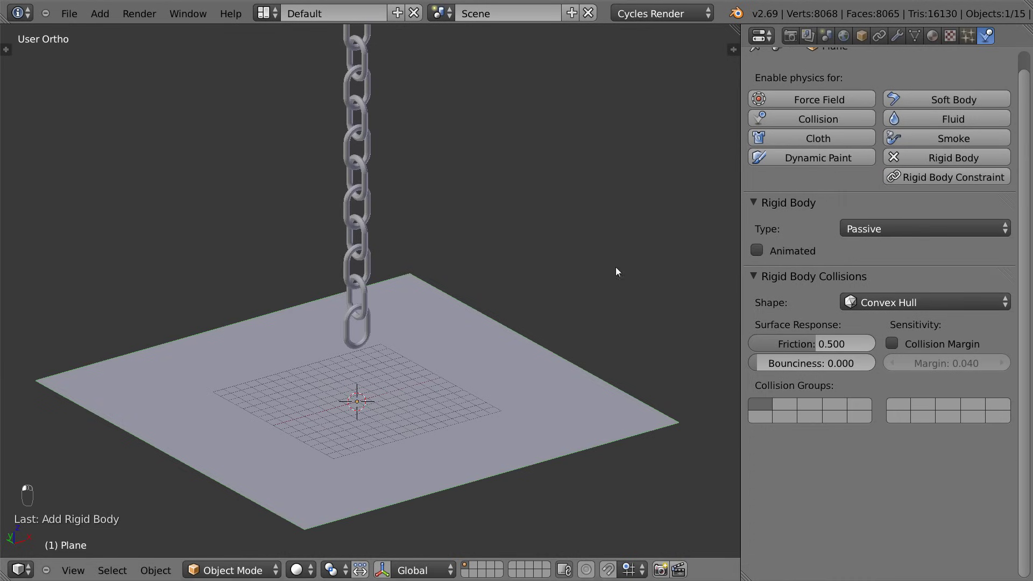
# Step: Play the simulation and watch the chain fall onto the floor plane from different angles, stopping it after the pile-up
pyautogui.hotkey('alt', 'a')
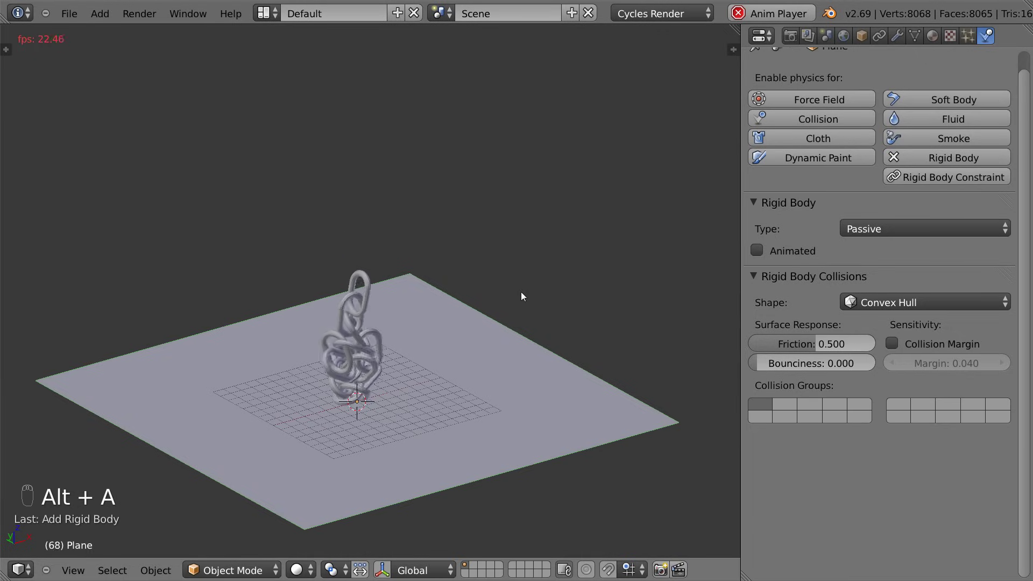
pyautogui.scroll(3, 458, 359)
pyautogui.moveTo(456, 354); pyautogui.dragTo(473, 236, button='middle')
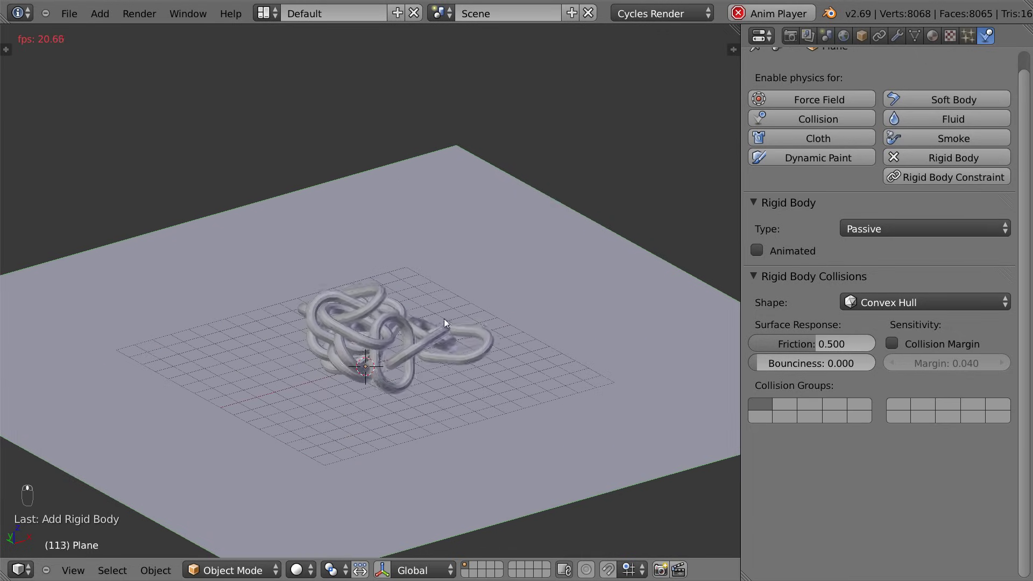
pyautogui.moveTo(444, 319)
pyautogui.mouseDown(button='middle')
pyautogui.moveTo(515, 328)
pyautogui.moveTo(544, 358)
pyautogui.moveTo(451, 317)
pyautogui.mouseUp(button='middle')
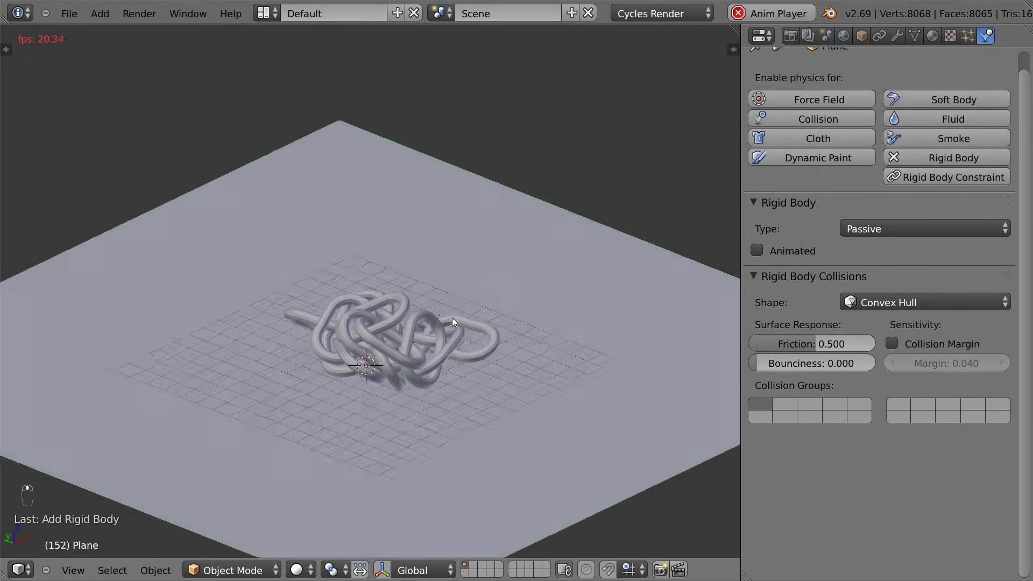
pyautogui.scroll(-3, 457, 320)
pyautogui.press('Escape')
pyautogui.moveTo(420, 236); pyautogui.dragTo(379, 323, button='middle')
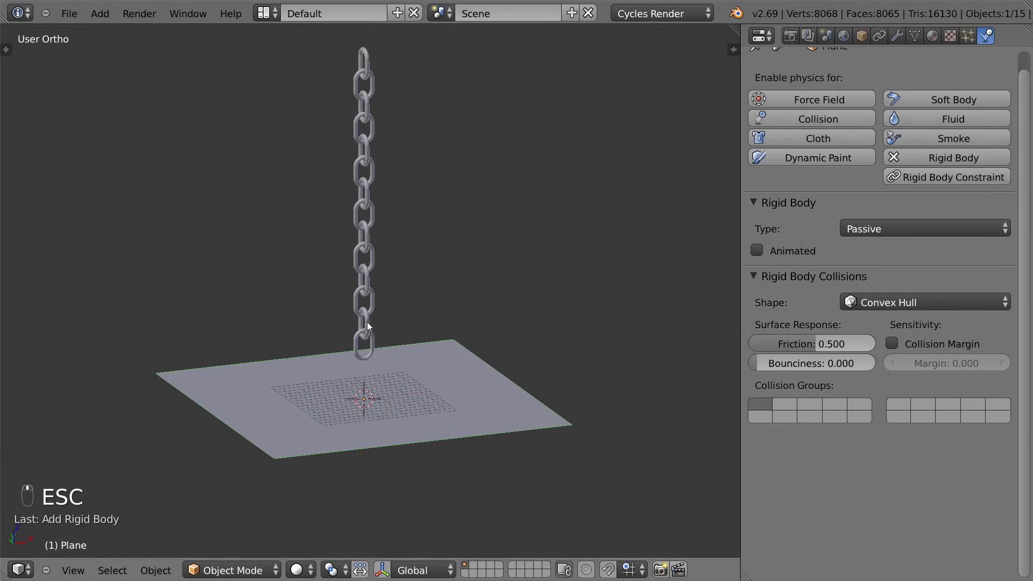
# Step: Select several chain links one after another to check their rigid body settings
pyautogui.rightClick(374, 337)
pyautogui.rightClick(376, 311)
pyautogui.rightClick(372, 271)
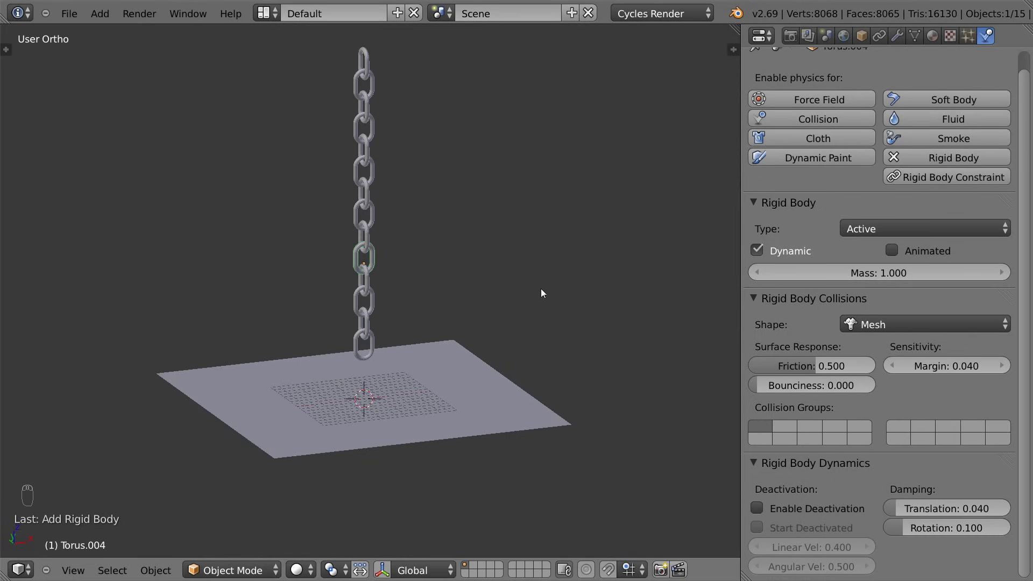
pyautogui.rightClick(377, 320)
pyautogui.rightClick(373, 284)
pyautogui.rightClick(374, 243)
pyautogui.rightClick(365, 71)
# Step: Try simulating all the chain links scaled down to a fraction of their size, undo the scaling and clear the selection
pyautogui.press('b')
pyautogui.moveTo(352, 63); pyautogui.dragTo(386, 343)
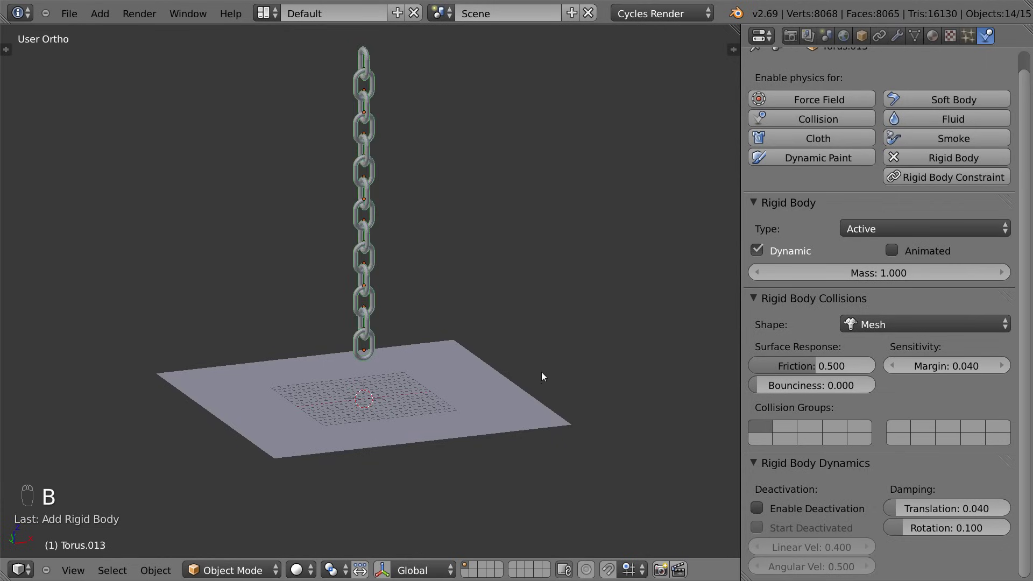
pyautogui.press('s')
pyautogui.click(386, 199)
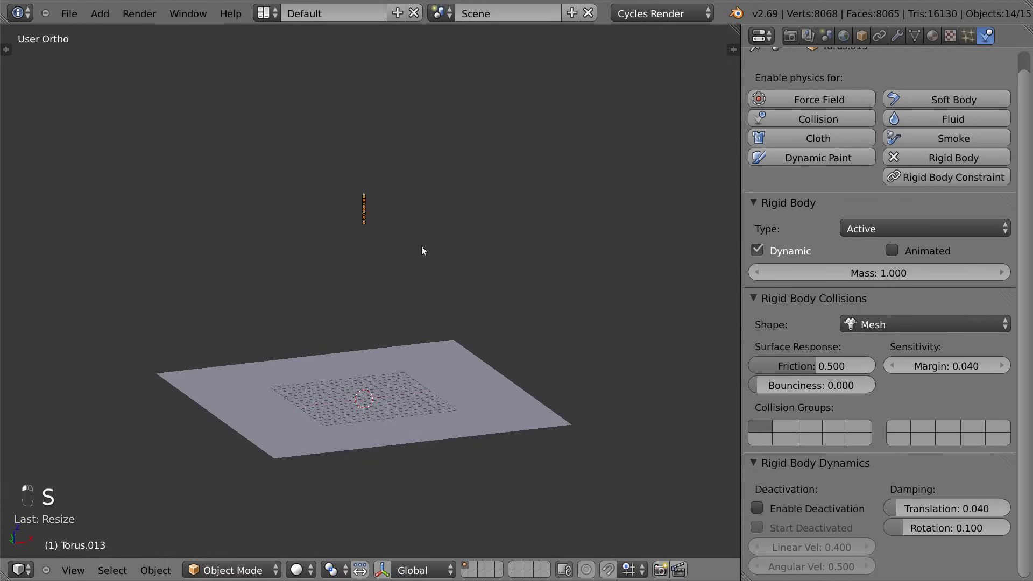
pyautogui.scroll(6, 422, 246)
pyautogui.hotkey('alt', 'a')
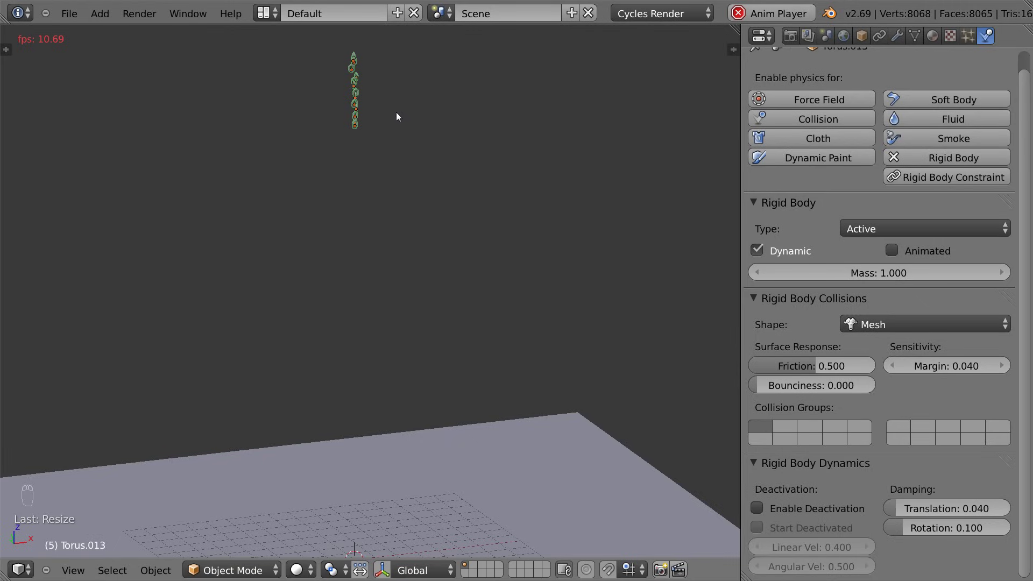
pyautogui.press('Escape')
pyautogui.hotkey('ctrl', 'z')
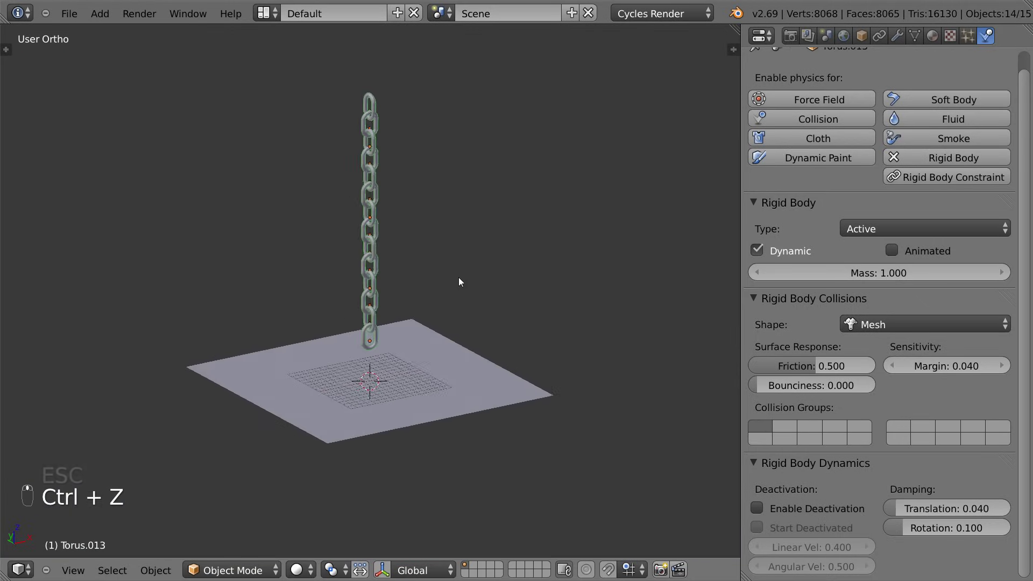
pyautogui.press('a')
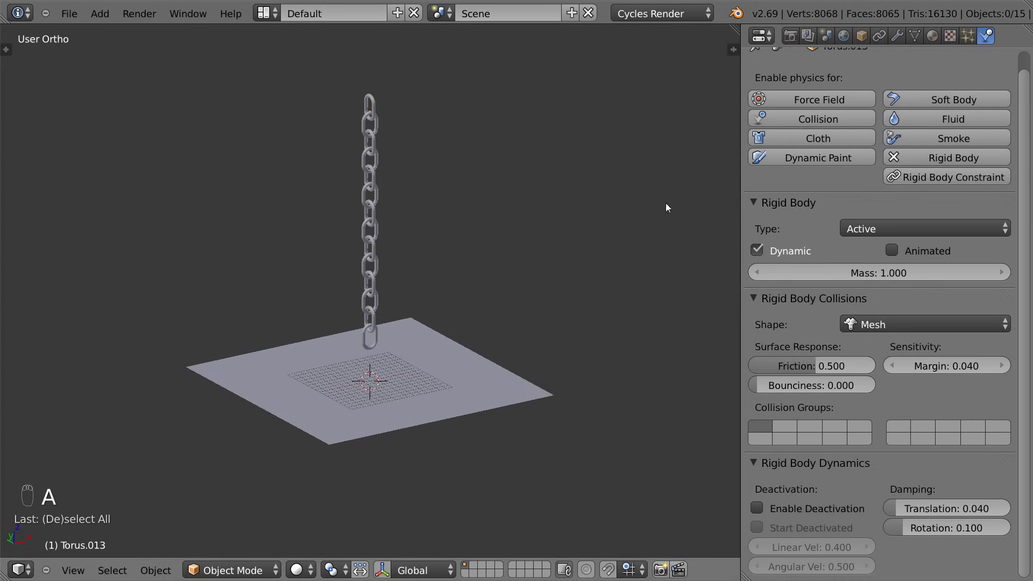
# Step: Switch the scene units to Metric to check the top link's dimensions, and set the units back to None
pyautogui.click(826, 38)
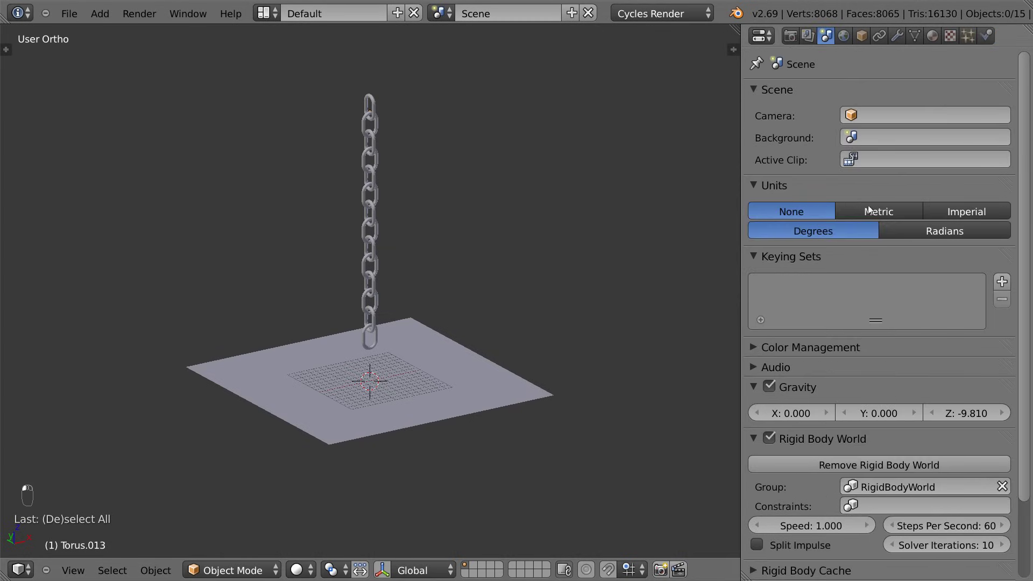
pyautogui.click(878, 211)
pyautogui.rightClick(370, 101)
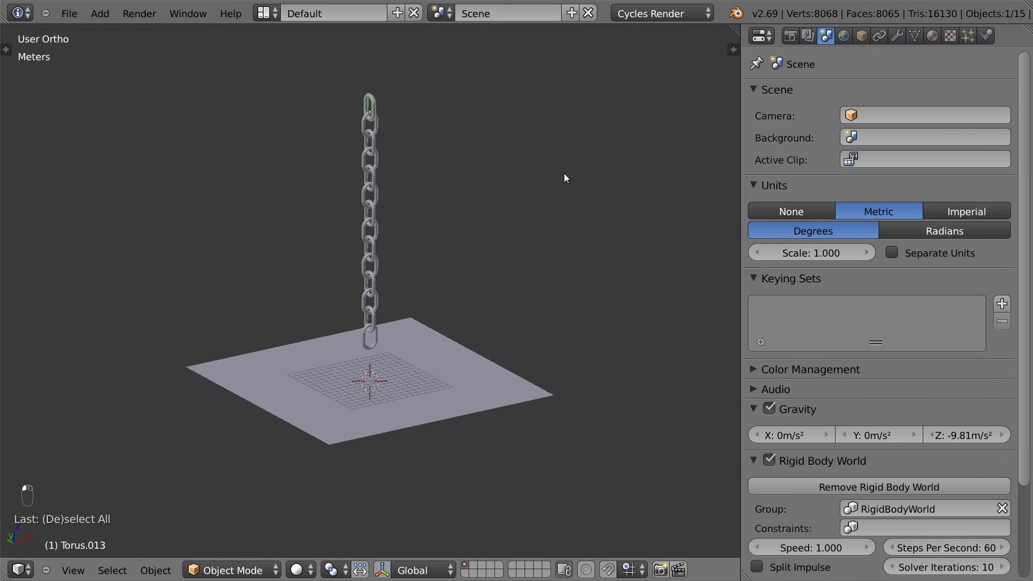
pyautogui.press('n')
pyautogui.scroll(15, 661, 199)
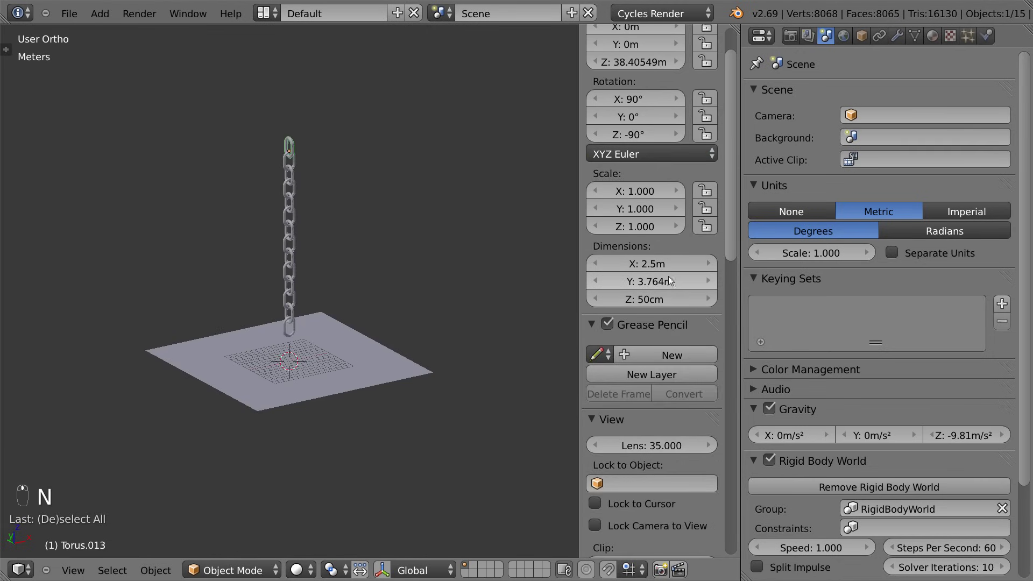
pyautogui.press('n')
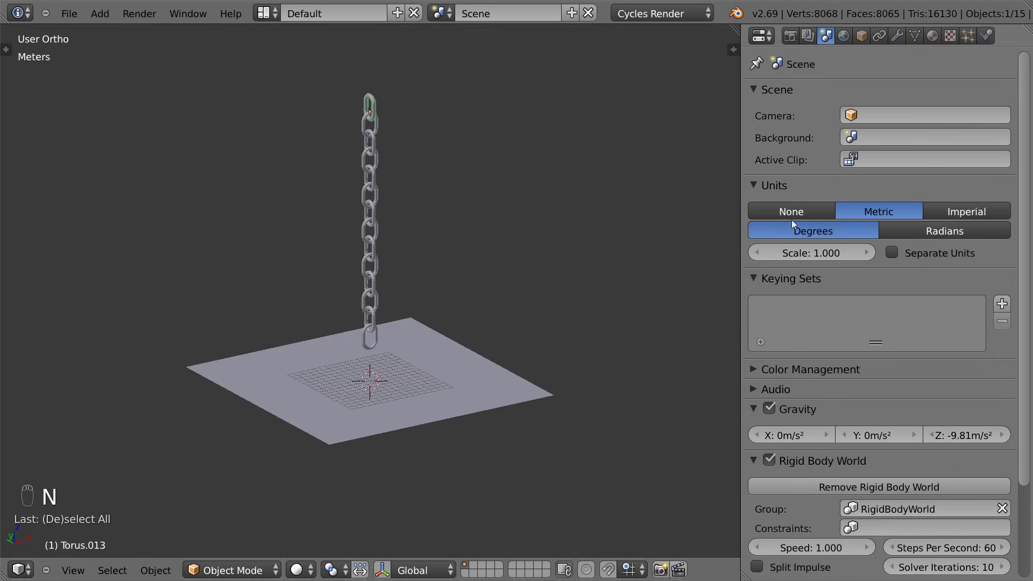
pyautogui.click(767, 213)
# Step: Briefly play the simulation of the full-size chain and stop it
pyautogui.moveTo(422, 189); pyautogui.dragTo(450, 267, button='middle')
pyautogui.hotkey('alt', 'a')
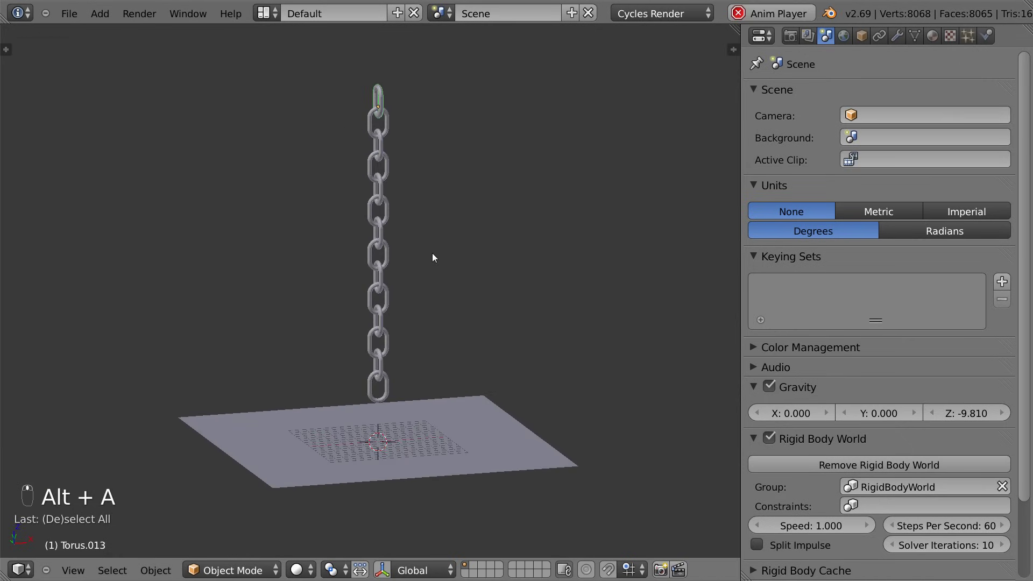
pyautogui.press('Escape')
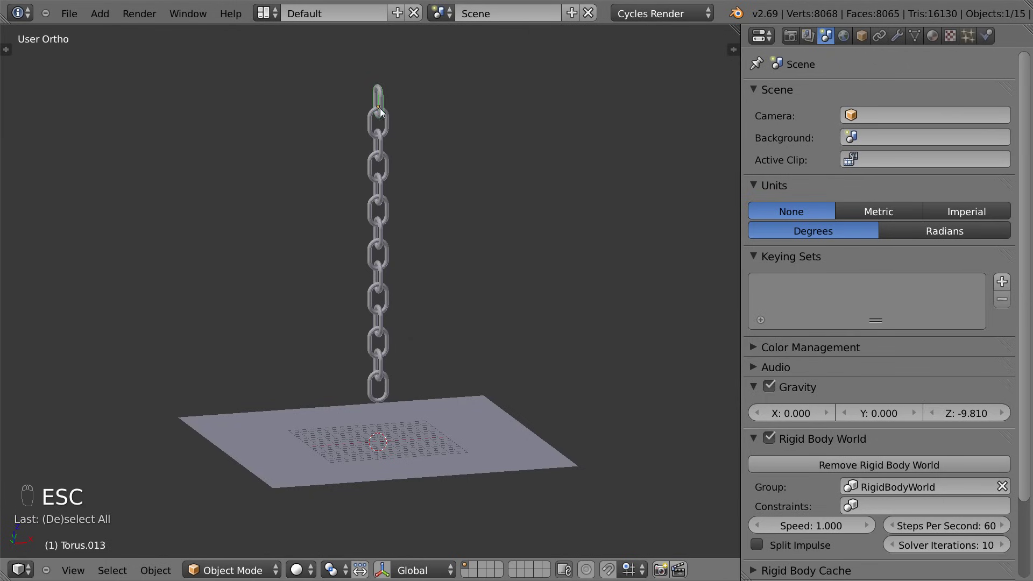
# Step: Try setting the top link's rigid body type to Passive and test it by playing the simulation
pyautogui.moveTo(385, 110); pyautogui.dragTo(334, 138, button='middle')
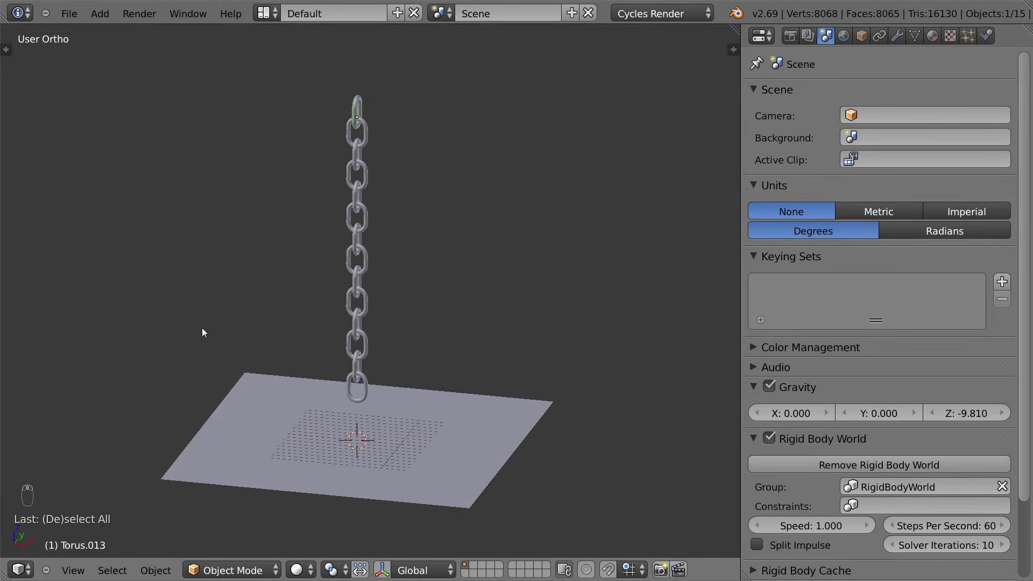
pyautogui.click(986, 35)
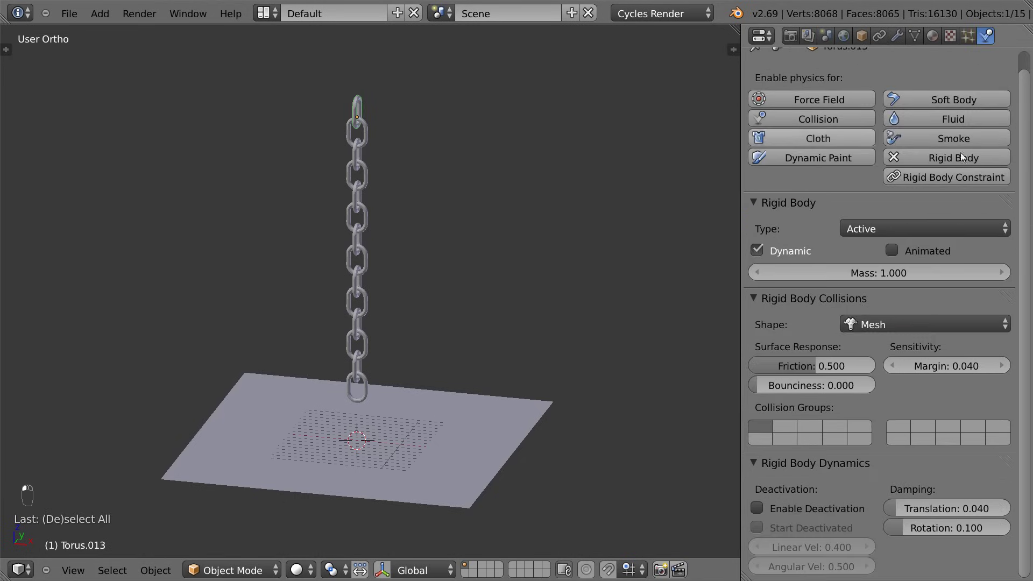
pyautogui.moveTo(437, 216); pyautogui.dragTo(479, 241, button='middle')
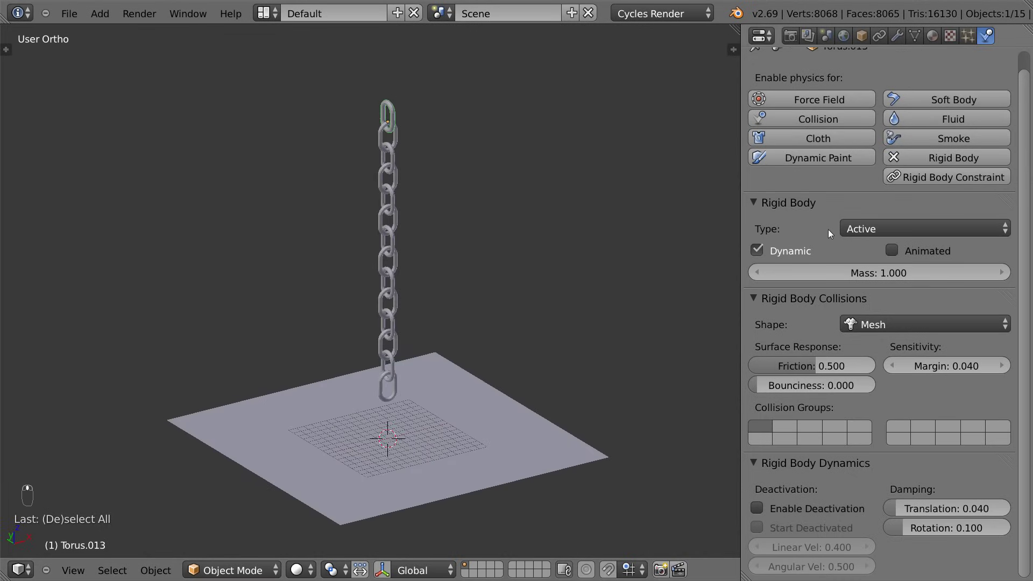
pyautogui.click(860, 228)
pyautogui.click(861, 195)
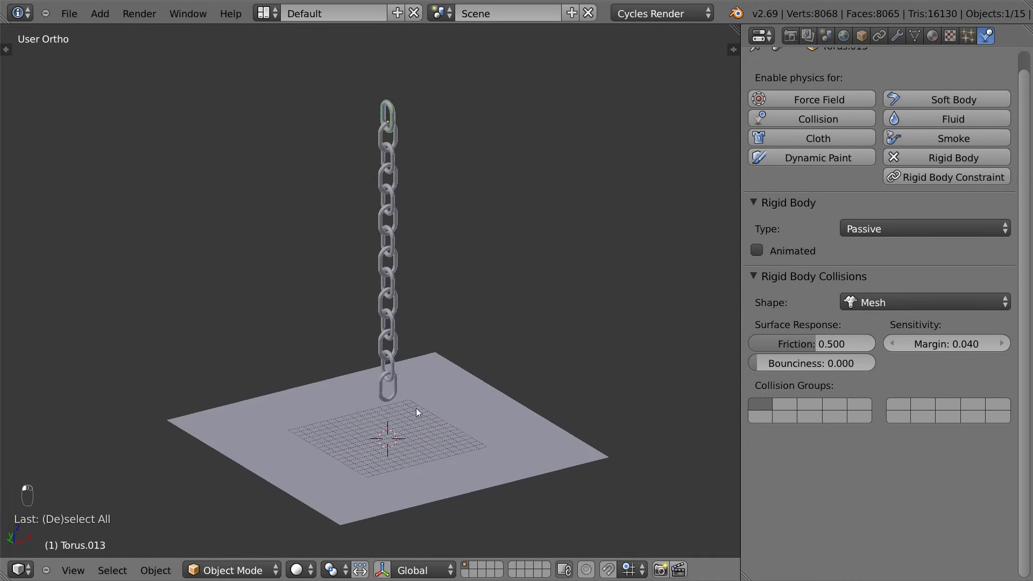
pyautogui.hotkey('alt', 'a')
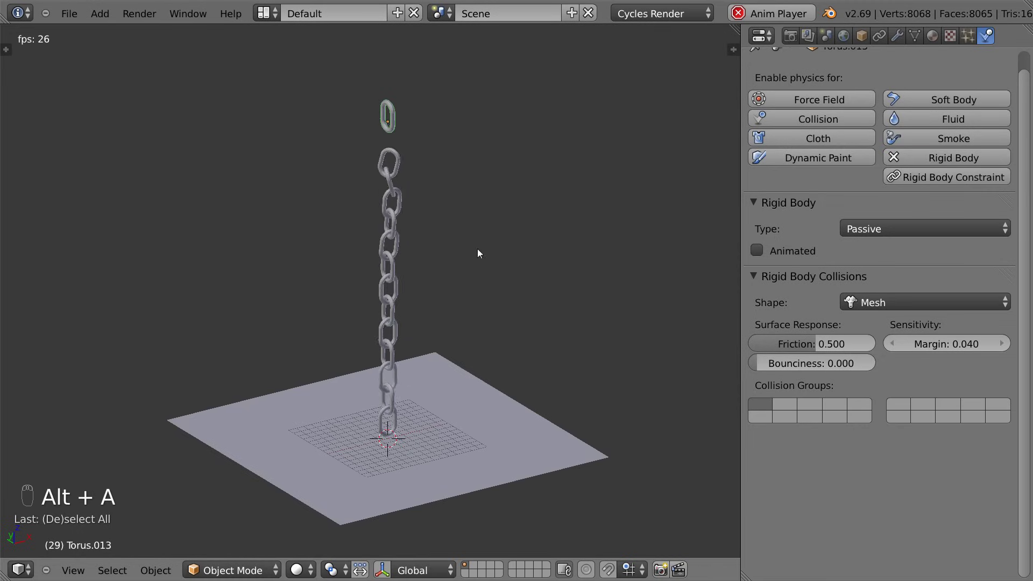
pyautogui.press('Escape')
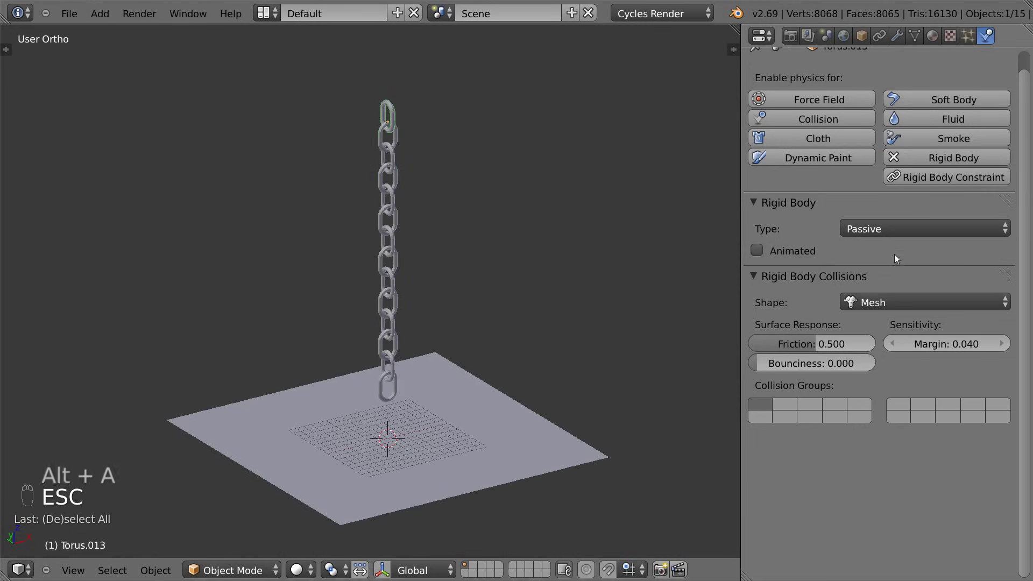
# Step: Set the top link's rigid body type to Active and turn off its Dynamic option
pyautogui.click(886, 230)
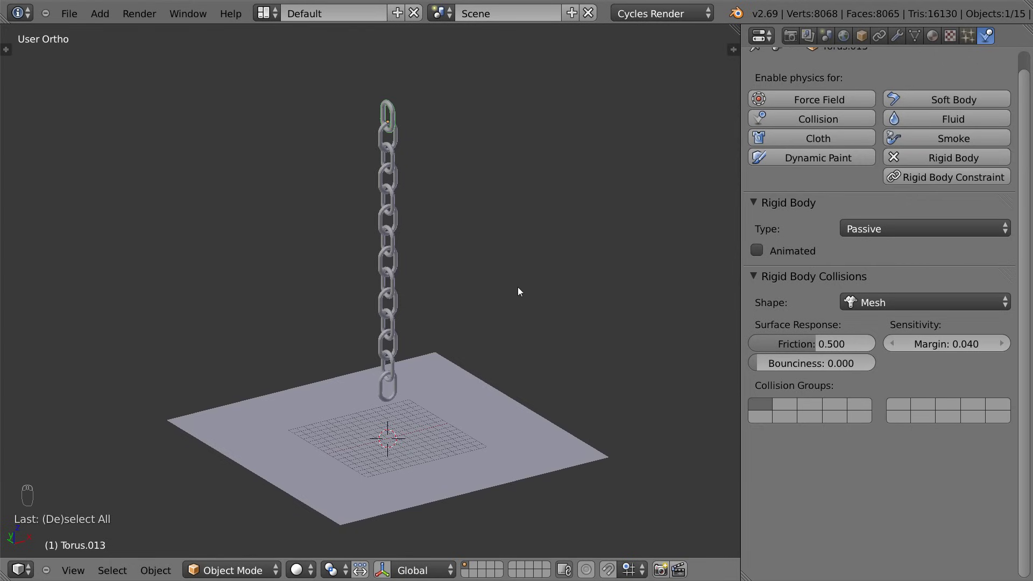
pyautogui.click(861, 230)
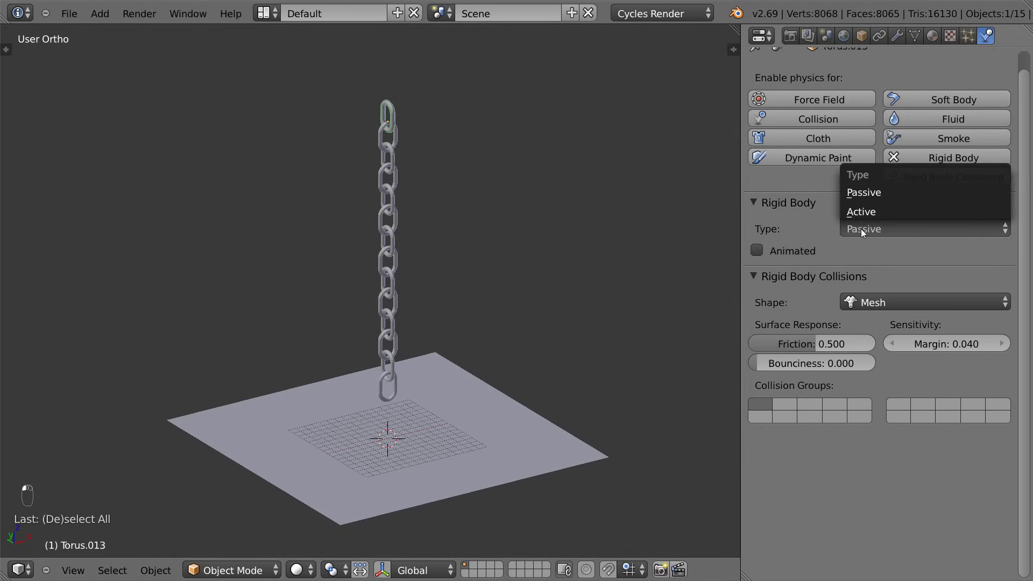
pyautogui.click(862, 212)
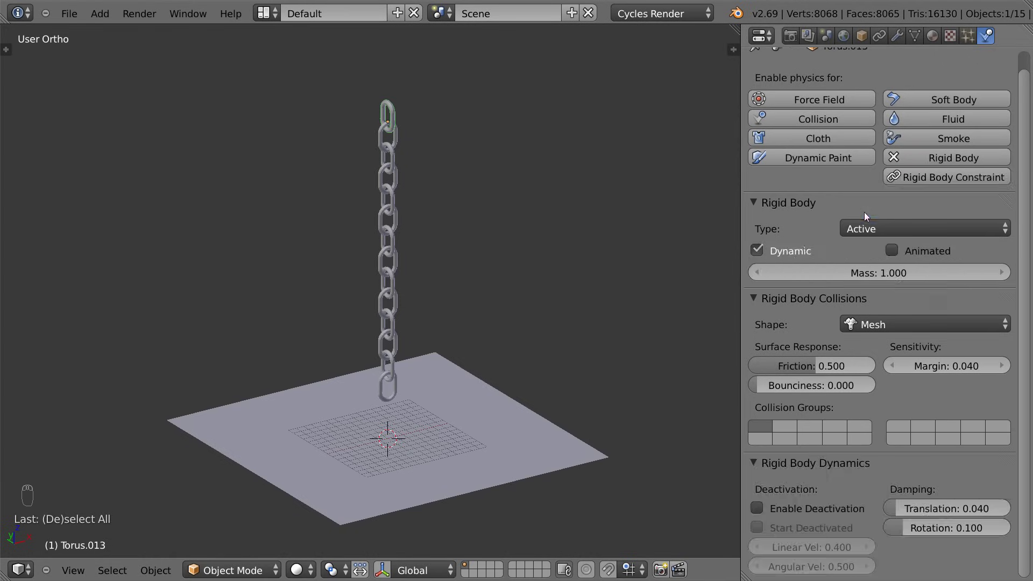
pyautogui.click(764, 252)
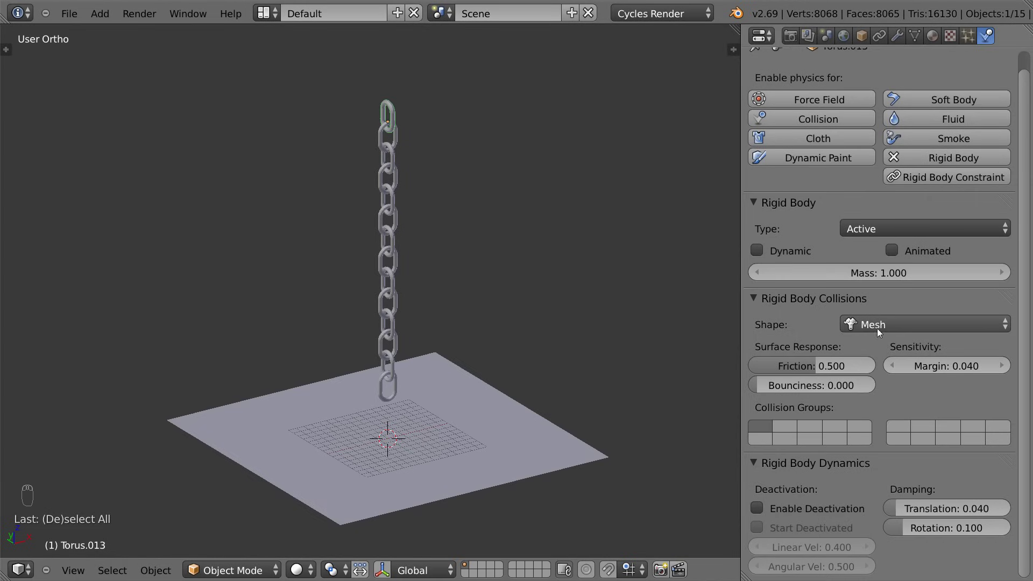
# Step: Play the simulation and examine the hanging chain from several angles
pyautogui.hotkey('alt', 'a')
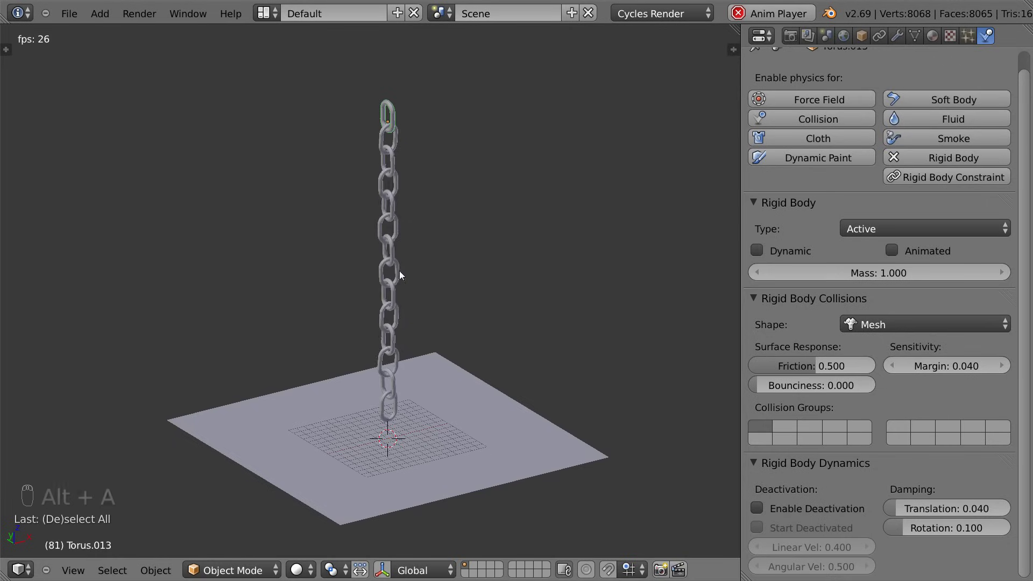
pyautogui.moveTo(491, 329); pyautogui.dragTo(504, 301, button='middle')
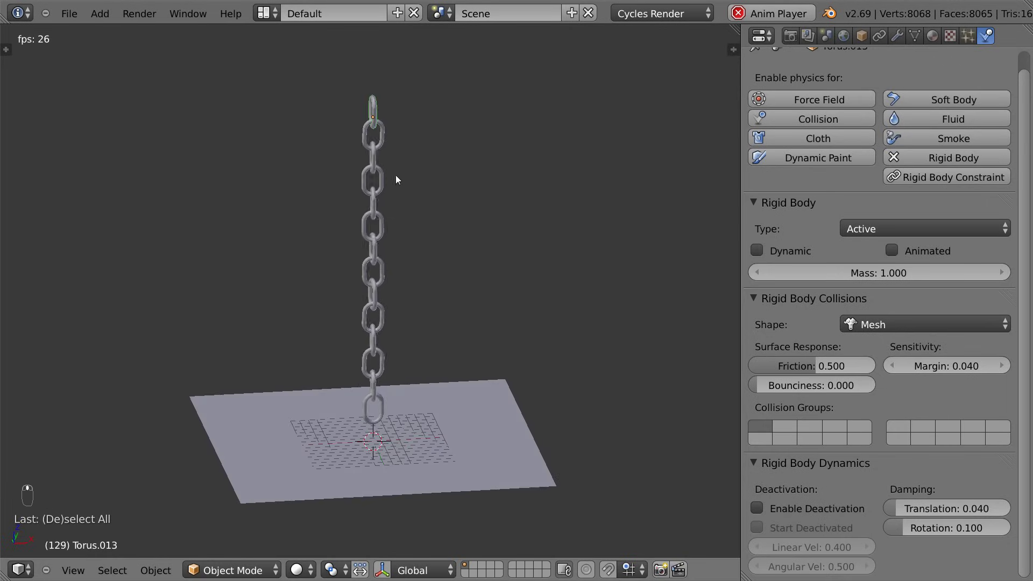
pyautogui.moveTo(396, 175); pyautogui.dragTo(358, 111, button='middle')
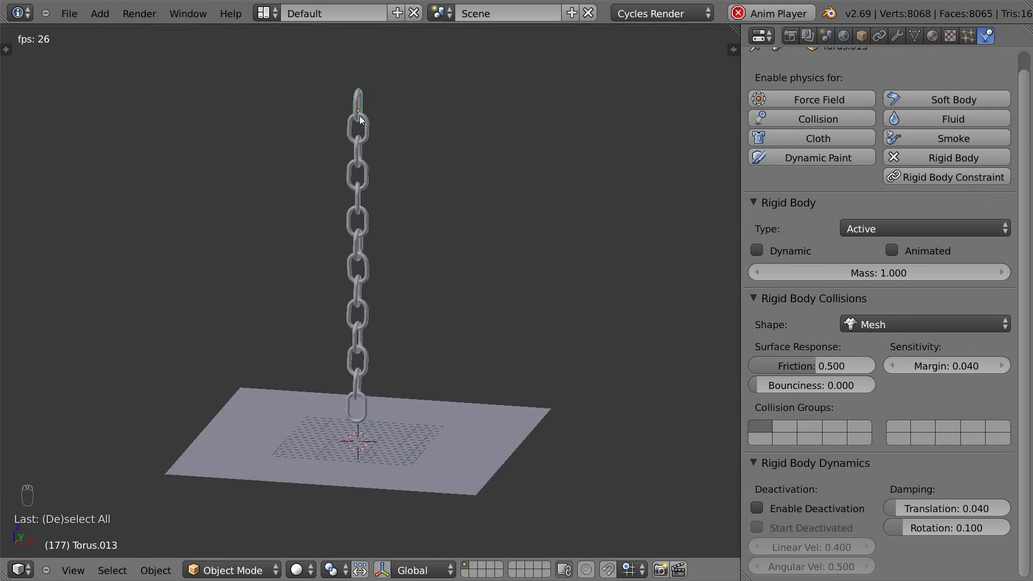
pyautogui.moveTo(465, 315); pyautogui.dragTo(429, 369, button='middle')
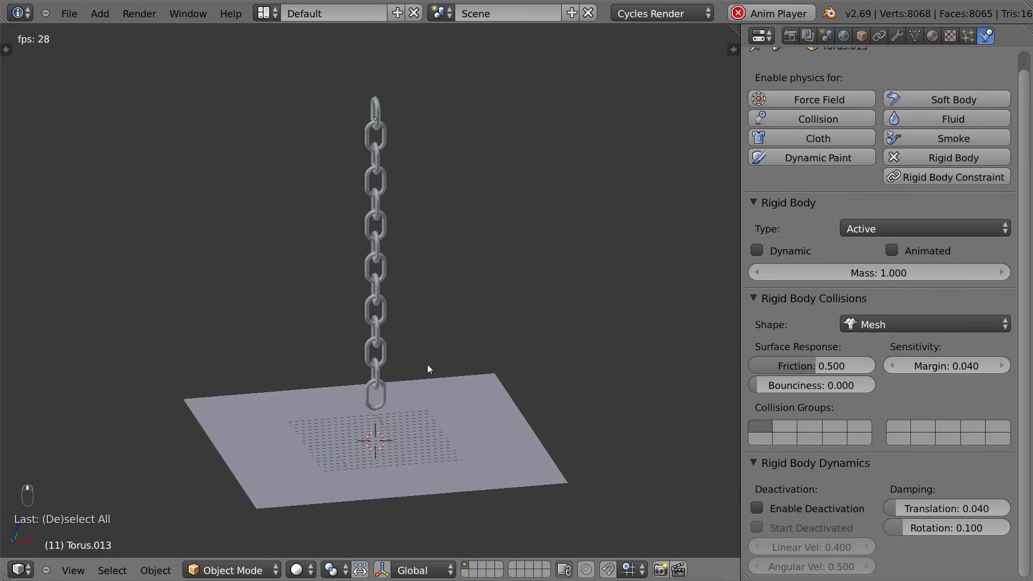
# Step: Try moving a middle link out of the chain during playback, undo the move and stop the simulation
pyautogui.rightClick(379, 269)
pyautogui.press('g')
pyautogui.click(418, 264)
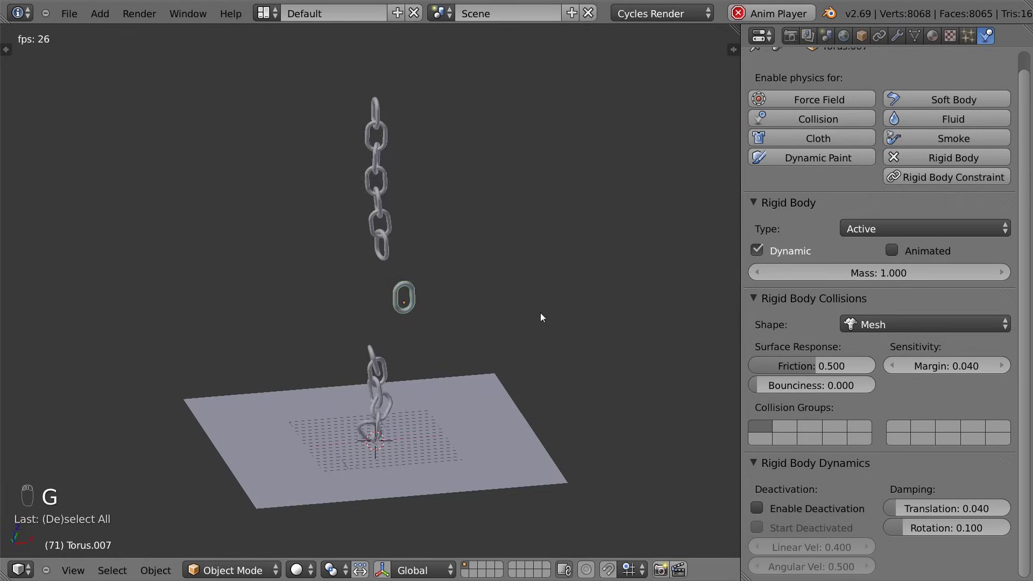
pyautogui.hotkey('ctrl', 'z')
pyautogui.press('Escape')
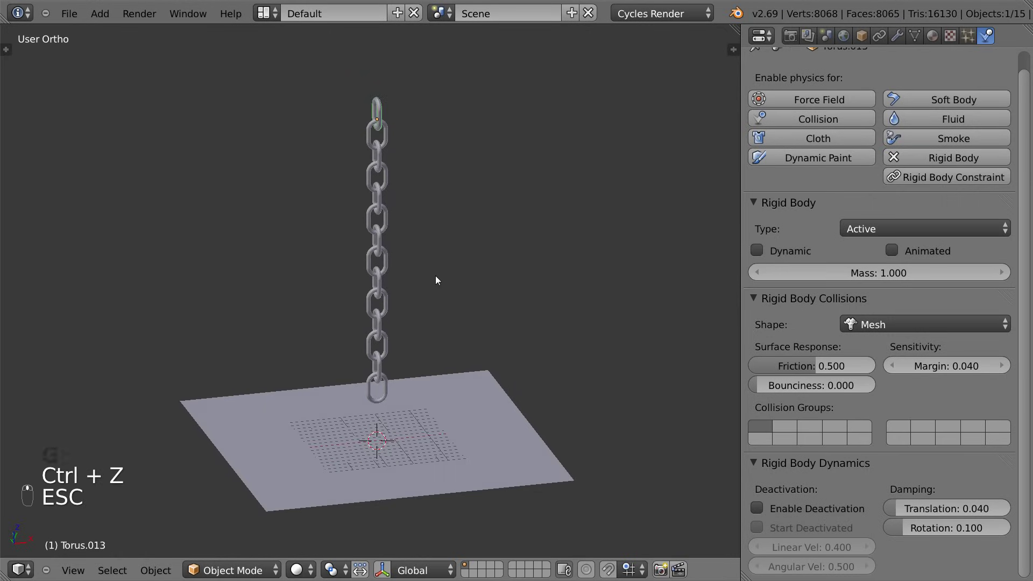
# Step: Snap the 3D cursor to the bottom link's origin in front view and open that link's mesh for editing
pyautogui.moveTo(434, 275)
pyautogui.mouseDown(button='middle')
pyautogui.moveTo(463, 277)
pyautogui.moveTo(423, 272)
pyautogui.moveTo(442, 276)
pyautogui.mouseUp(button='middle')
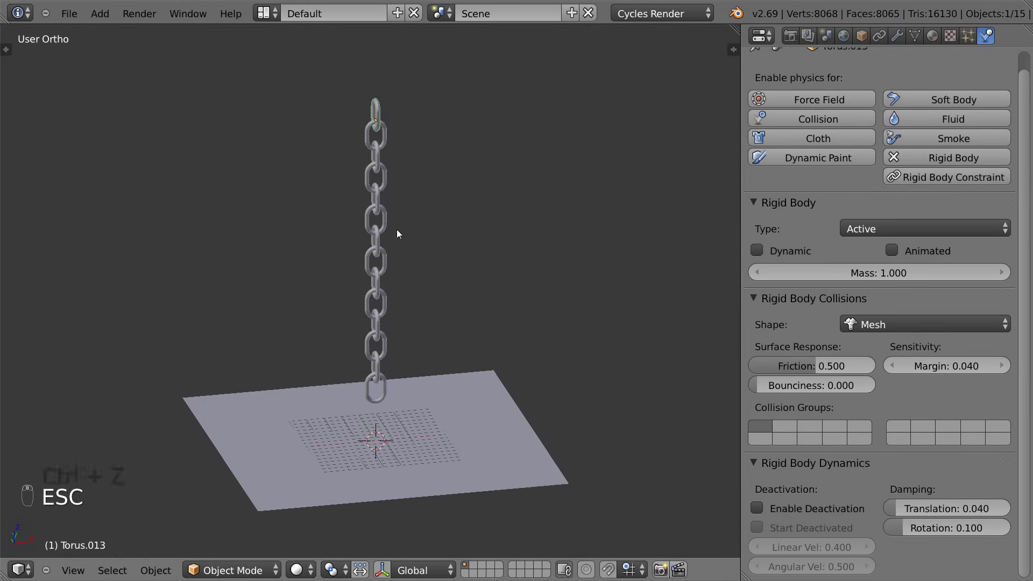
pyautogui.moveTo(396, 229); pyautogui.dragTo(427, 278, button='middle')
pyautogui.rightClick(369, 387)
pyautogui.rightClick(375, 383)
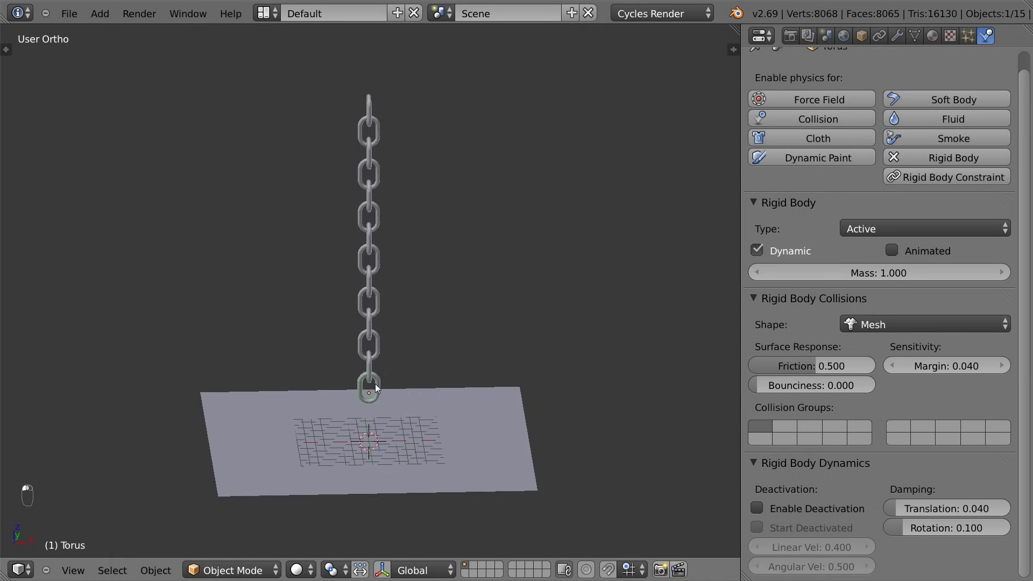
pyautogui.press('KP_1')
pyautogui.scroll(4, 374, 390)
pyautogui.press('Tab')
pyautogui.keyDown('shift'); pyautogui.moveTo(374, 389); pyautogui.dragTo(412, 269, button='middle'); pyautogui.keyUp('shift')
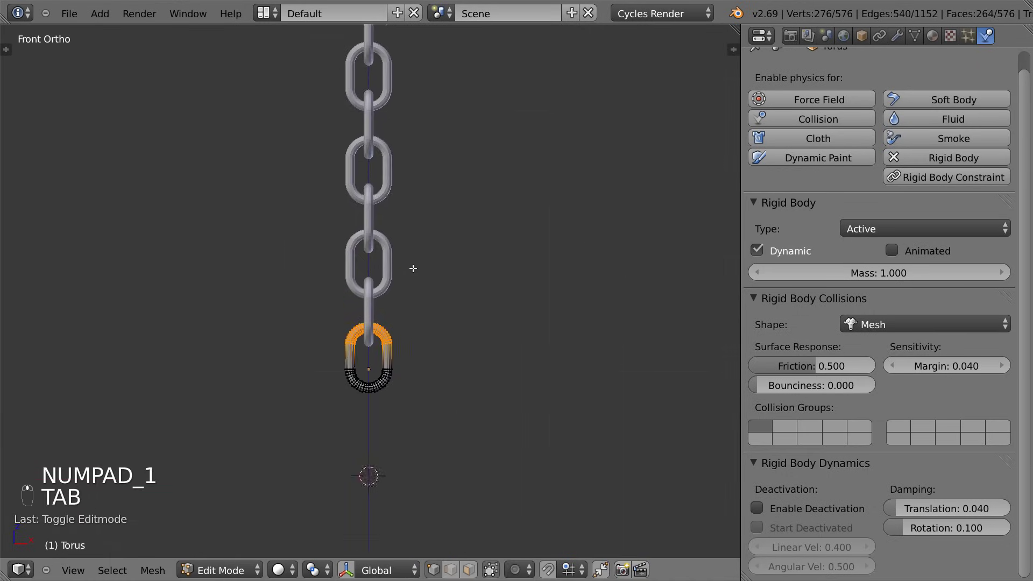
pyautogui.scroll(4, 438, 269)
pyautogui.press('Tab')
pyautogui.hotkey('shift', 's')
pyautogui.click(434, 275)
pyautogui.press('Tab')
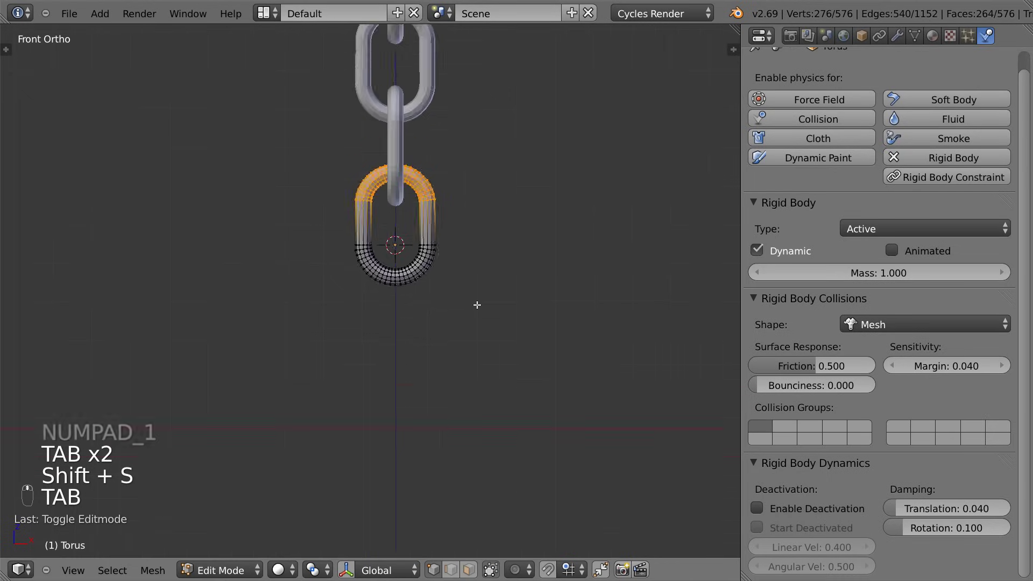
# Step: Add a UV sphere at the 3D cursor within the bottom link's mesh and scale it up
pyautogui.scroll(-3, 452, 273)
pyautogui.hotkey('shift', 'a')
pyautogui.click(451, 267)
pyautogui.press('s')
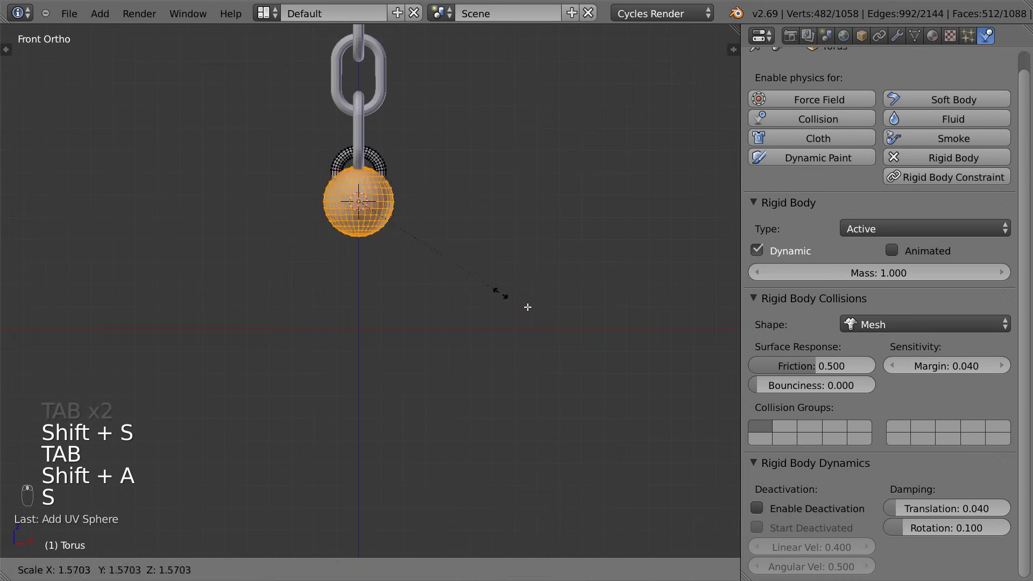
pyautogui.click(511, 221)
# Step: Move the sphere down and enlarge it into a wrecking ball whose top meets the link's arch, then leave mesh editing
pyautogui.press('g')
pyautogui.click(512, 260)
pyautogui.press('s')
pyautogui.click(554, 270)
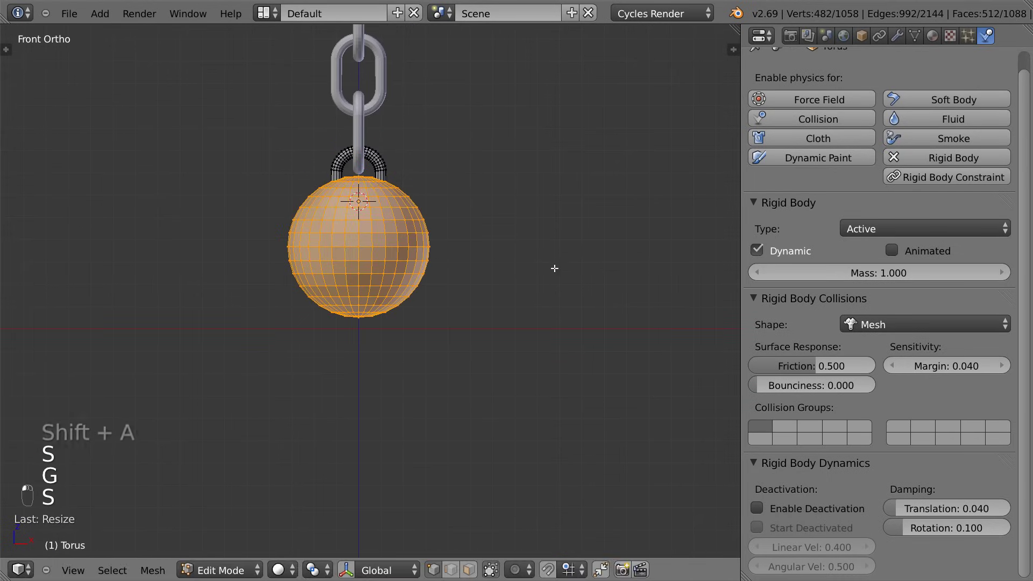
pyautogui.press('g')
pyautogui.click(553, 282)
pyautogui.press('s')
pyautogui.click(574, 289)
pyautogui.press('s')
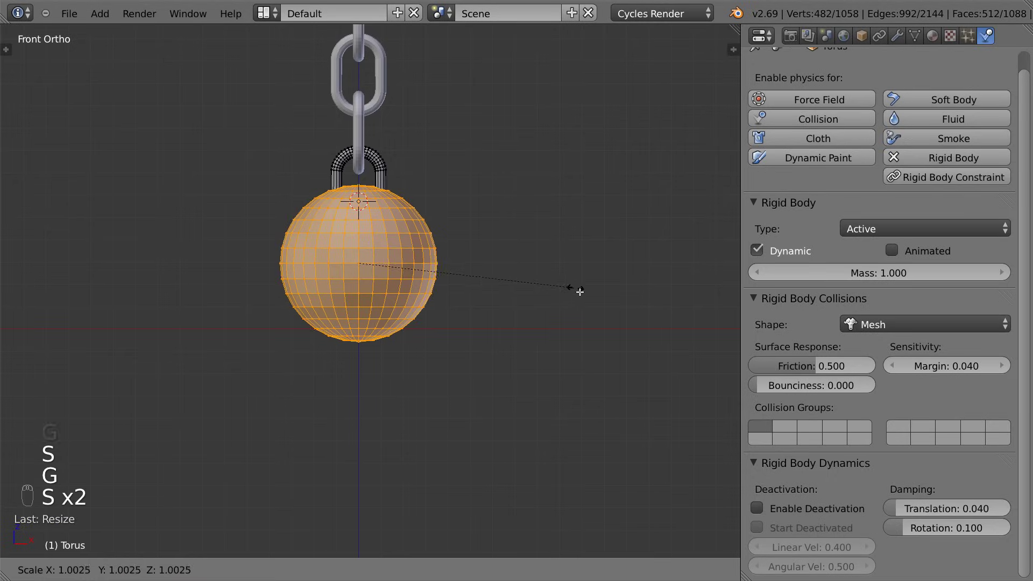
pyautogui.click(581, 291)
pyautogui.scroll(-2, 537, 243)
pyautogui.press('Tab')
# Step: Fine-tune the ball's size and position against the bottom link in mesh editing and return to object mode
pyautogui.scroll(-4, 442, 247)
pyautogui.moveTo(481, 224); pyautogui.dragTo(492, 244, button='middle')
pyautogui.scroll(-4, 491, 244)
pyautogui.scroll(8, 492, 244)
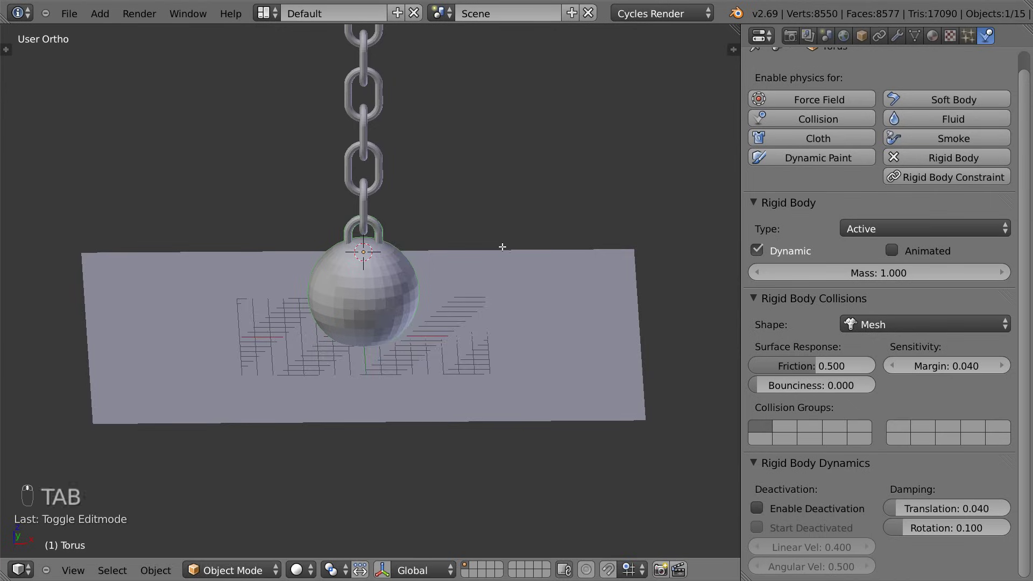
pyautogui.press('Tab')
pyautogui.press('s')
pyautogui.click(502, 247)
pyautogui.press('g')
pyautogui.click(507, 252)
pyautogui.press('Tab')
pyautogui.scroll(-4, 493, 251)
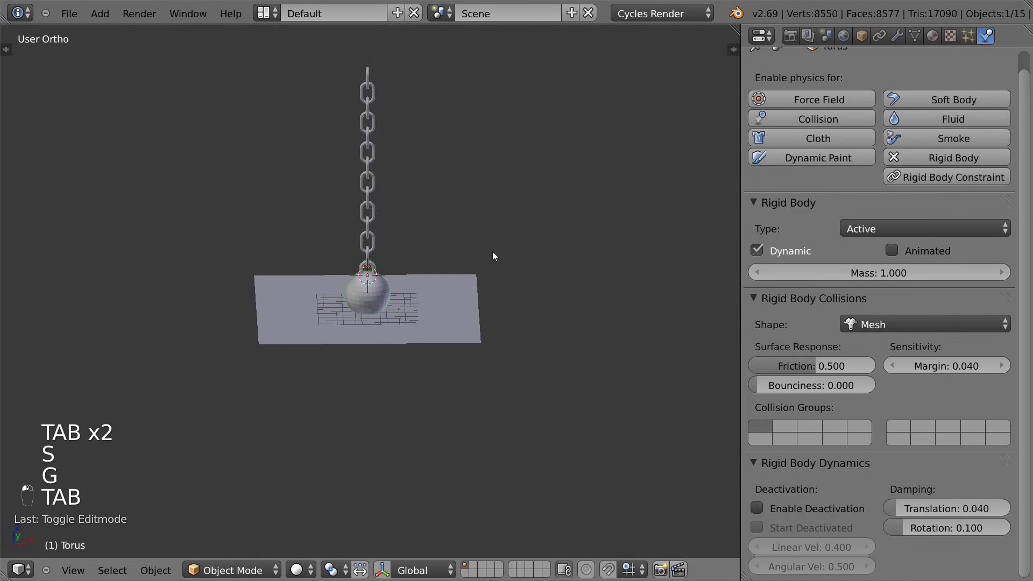
# Step: Select all chain links with the ball and raise them about 9.7 units along the Z axis above the floor
pyautogui.scroll(-3, 427, 279)
pyautogui.press('b')
pyautogui.press('b')
pyautogui.moveTo(345, 120); pyautogui.dragTo(399, 264)
pyautogui.press('g')
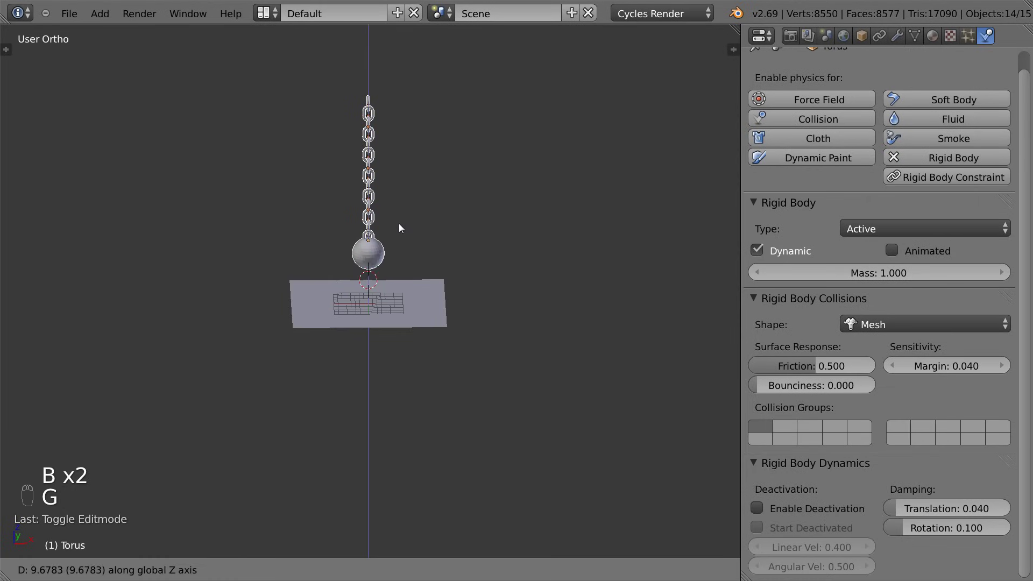
pyautogui.click(399, 223)
pyautogui.moveTo(399, 224); pyautogui.dragTo(376, 237, button='middle')
pyautogui.scroll(2, 383, 240)
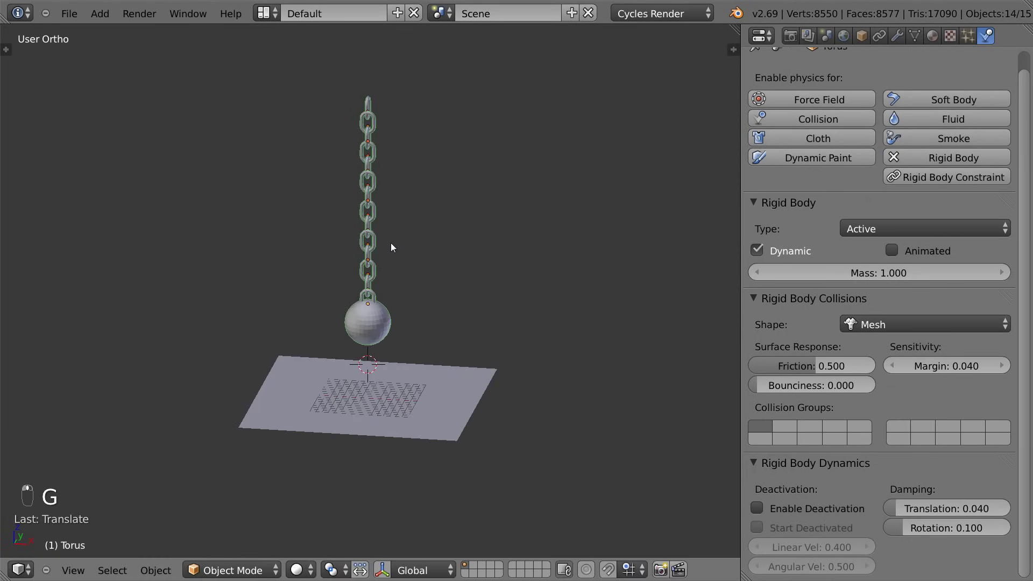
# Step: Set the origin of all selected links and the ball to their geometry with Origin to Geometry
pyautogui.hotkey('ctrl', 'alt', 'shift', 'c')
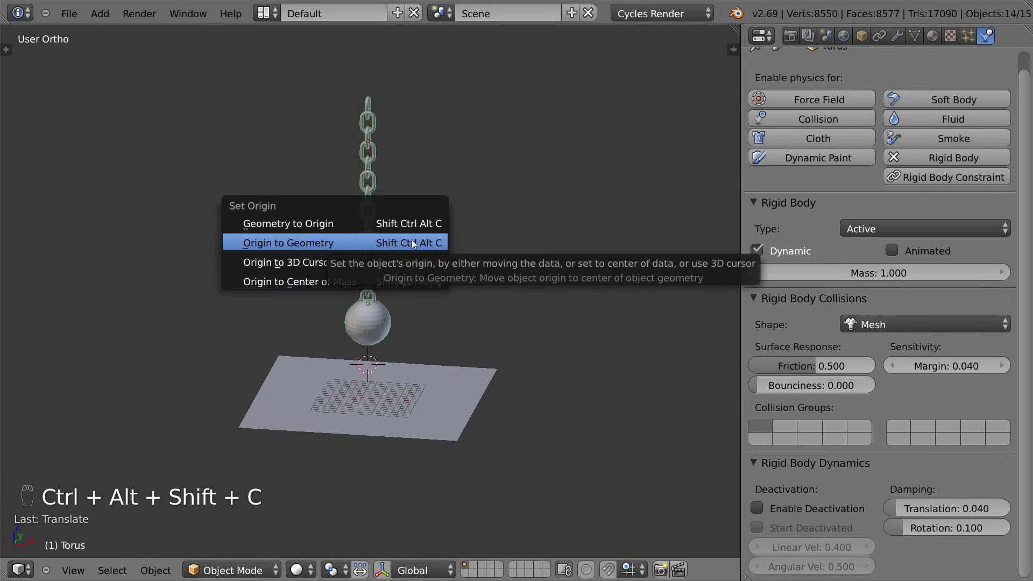
pyautogui.click(412, 242)
pyautogui.scroll(6, 414, 237)
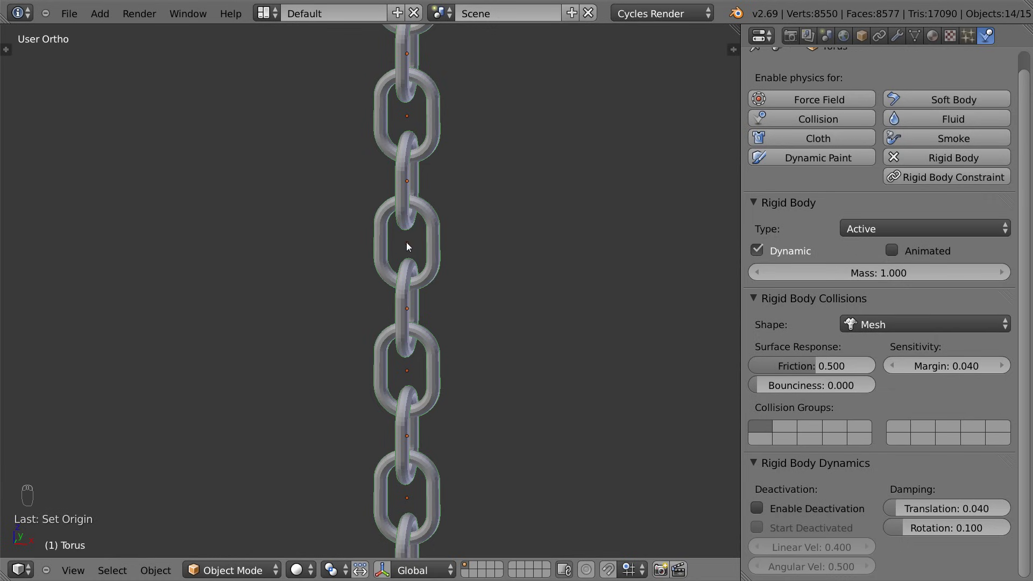
pyautogui.scroll(-3, 412, 224)
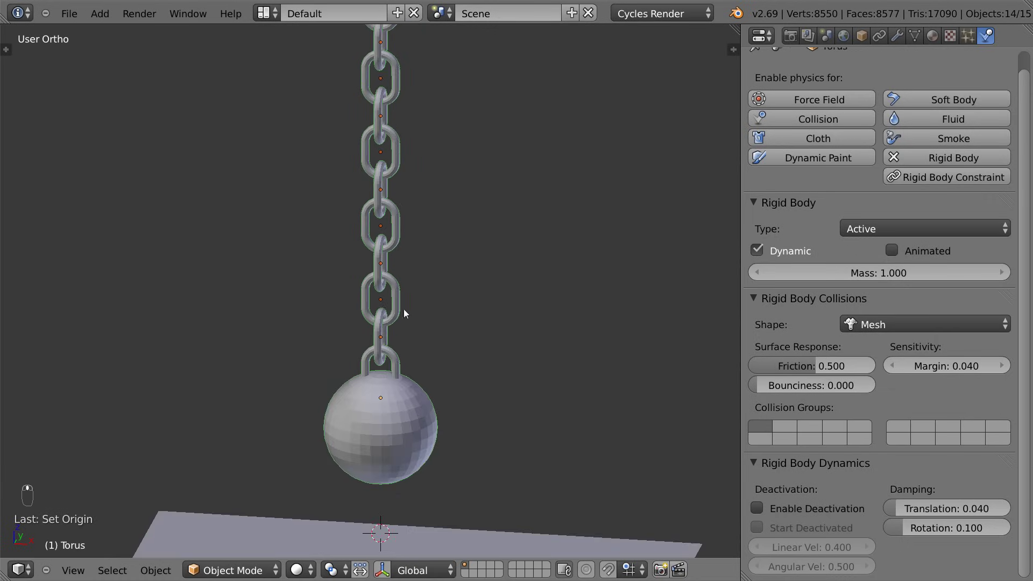
pyautogui.scroll(-2, 402, 322)
# Step: Play the simulation, examine how the links carry the hanging ball up close and from afar, and stop playback
pyautogui.hotkey('alt', 'a')
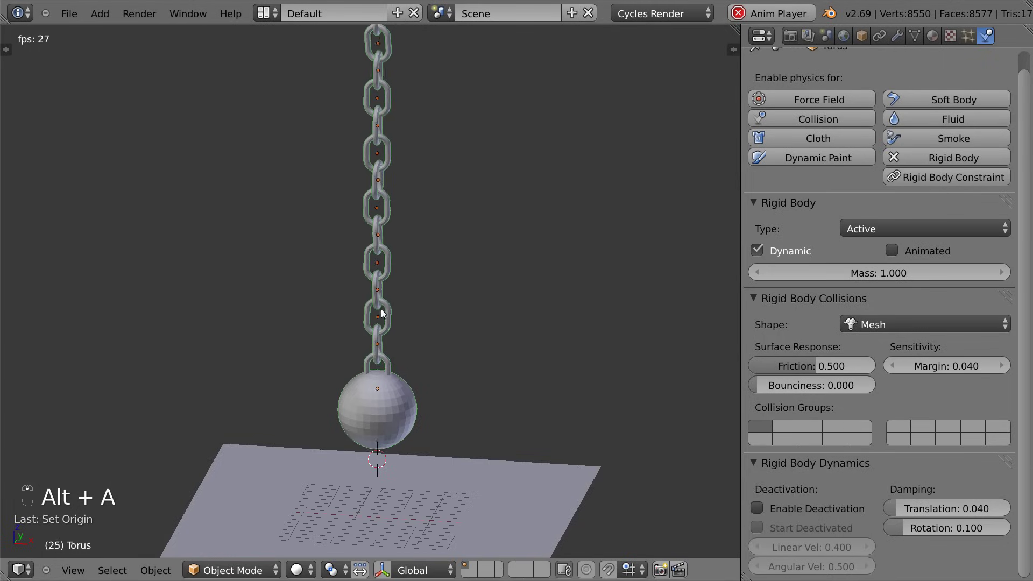
pyautogui.moveTo(415, 272); pyautogui.dragTo(398, 277, button='middle')
pyautogui.scroll(5, 339, 271)
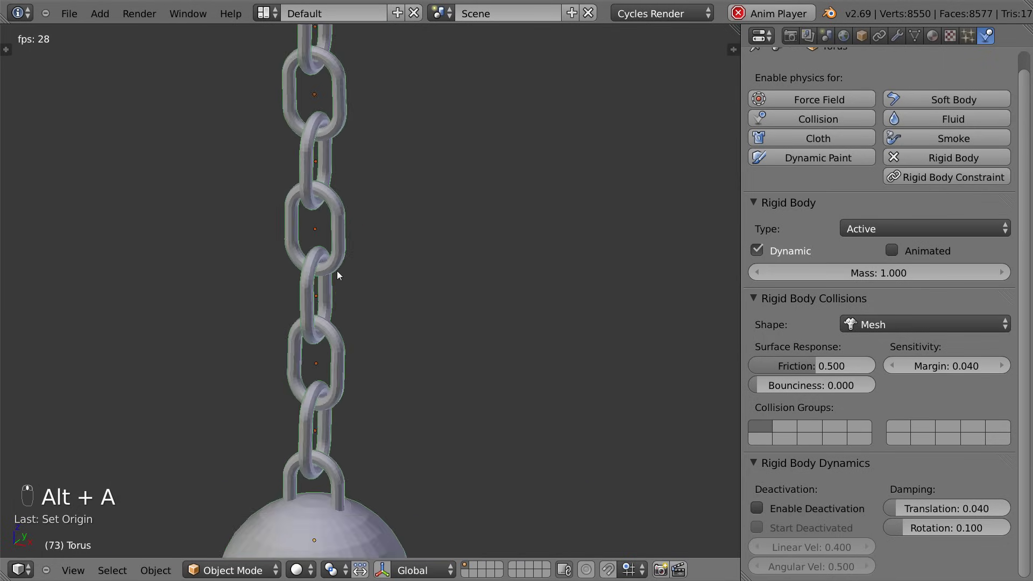
pyautogui.scroll(1, 337, 271)
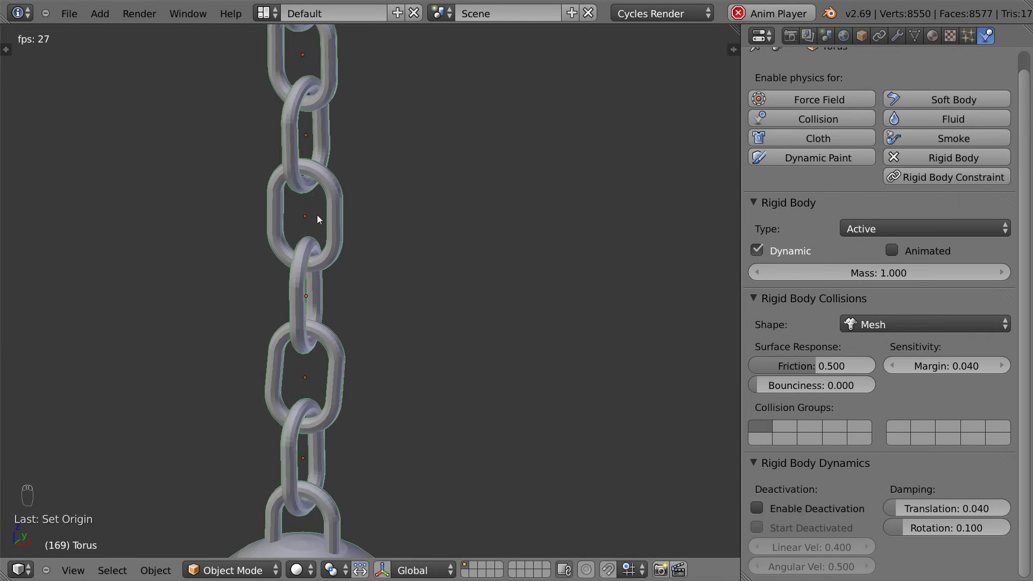
pyautogui.scroll(-6, 304, 213)
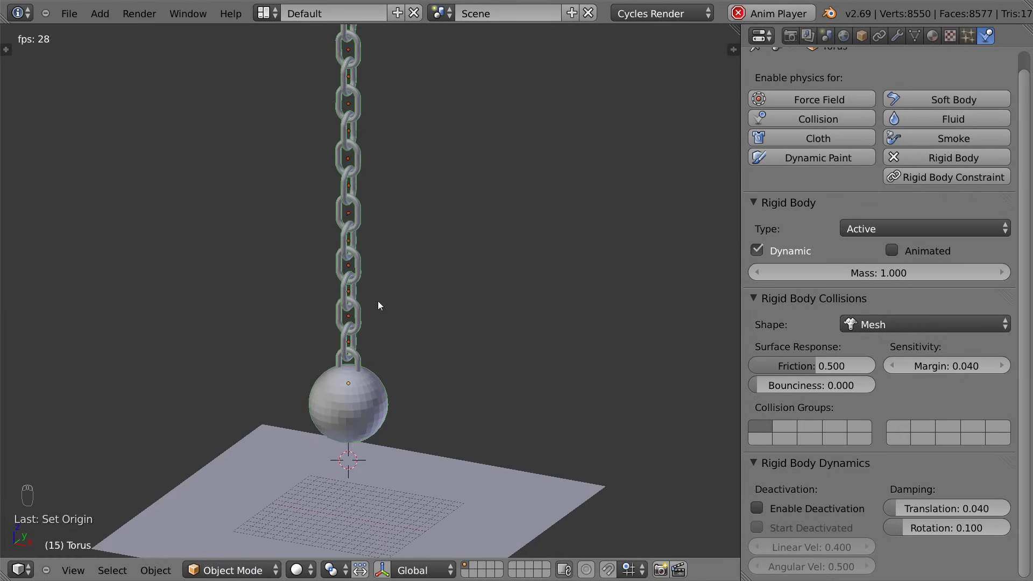
pyautogui.moveTo(385, 350); pyautogui.dragTo(444, 370, button='middle')
pyautogui.scroll(-4, 449, 379)
pyautogui.press('Escape')
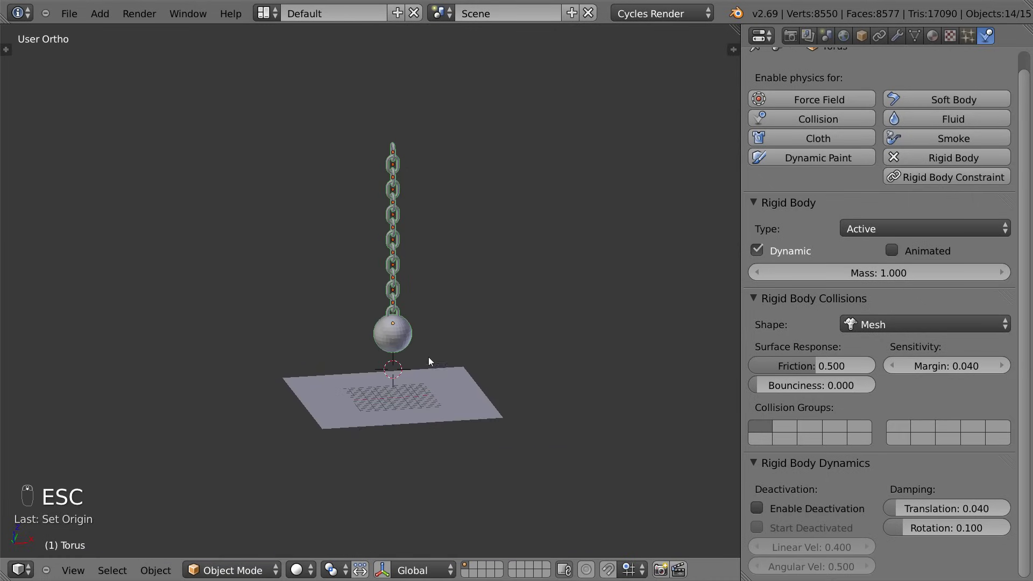
# Step: Select only the top link in front wireframe view and snap the 3D cursor to it
pyautogui.press('KP_1')
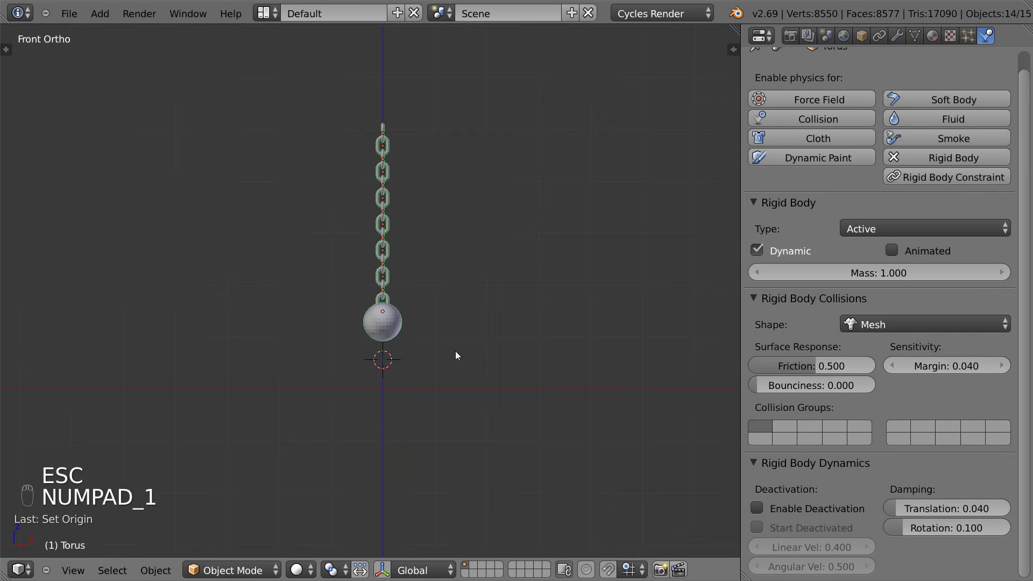
pyautogui.press('a')
pyautogui.press('a')
pyautogui.press('z')
pyautogui.rightClick(388, 61)
pyautogui.scroll(-2, 429, 160)
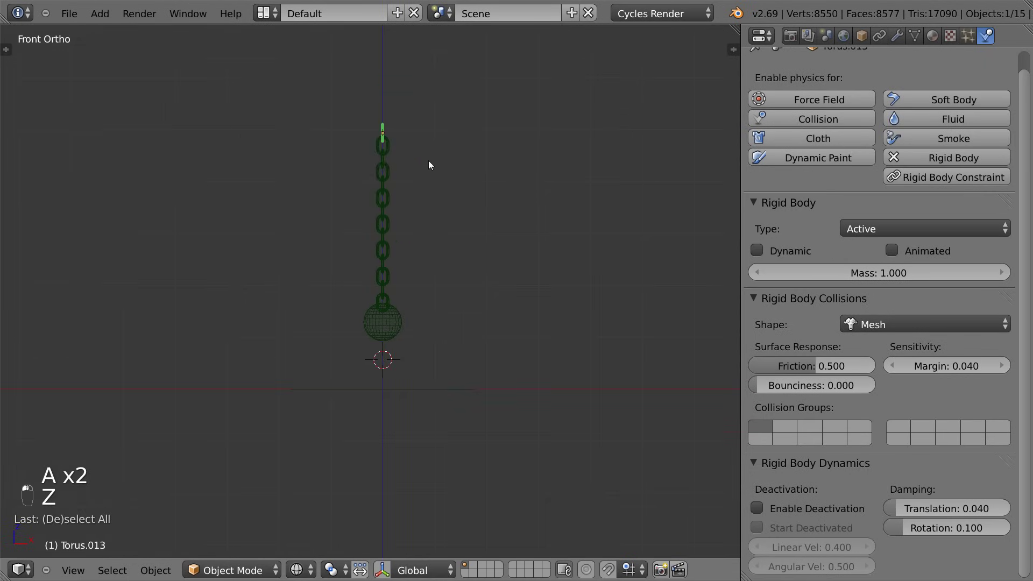
pyautogui.hotkey('shift', 's')
pyautogui.click(427, 188)
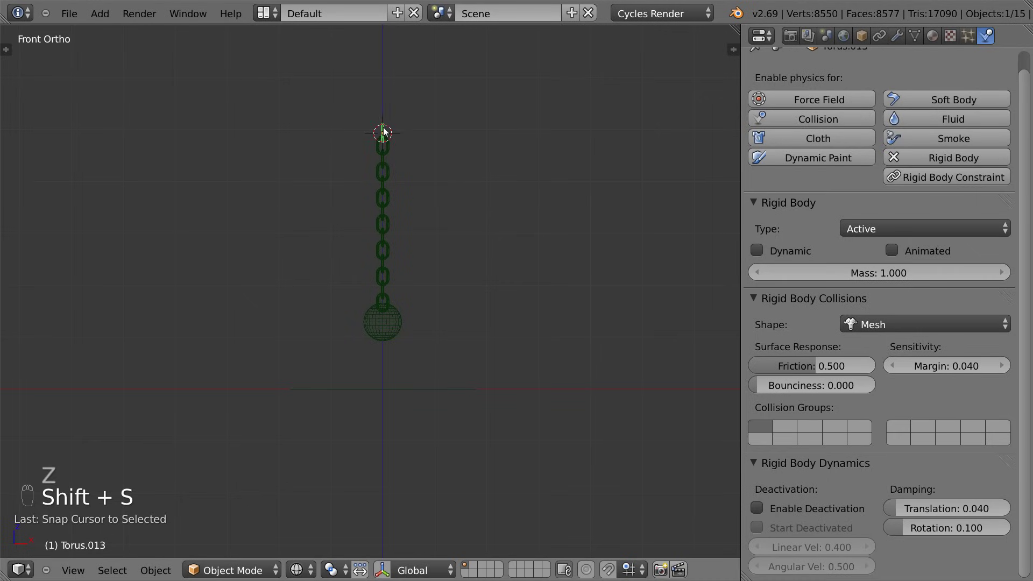
# Step: Set the pivot point to 3D Cursor and rotate the whole chain with the ball sideways to a nearly horizontal position
pyautogui.click(333, 569)
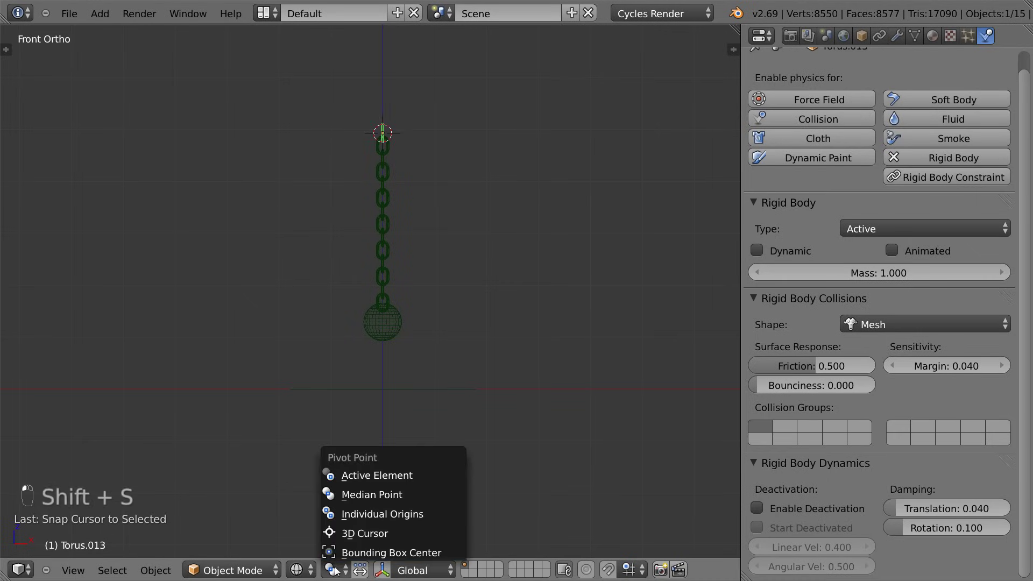
pyautogui.click(364, 534)
pyautogui.press('b')
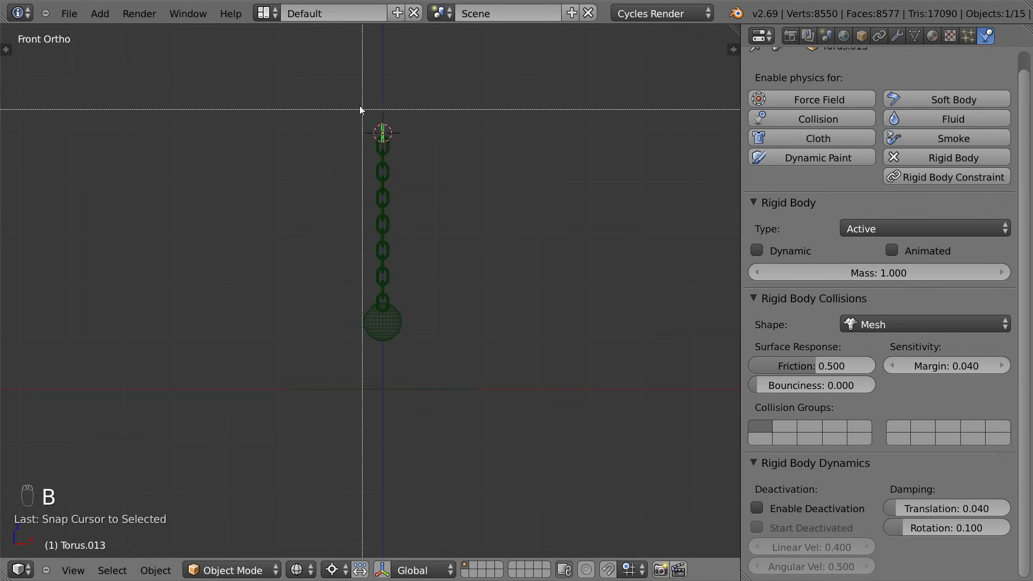
pyautogui.moveTo(359, 105); pyautogui.dragTo(417, 327)
pyautogui.press('r')
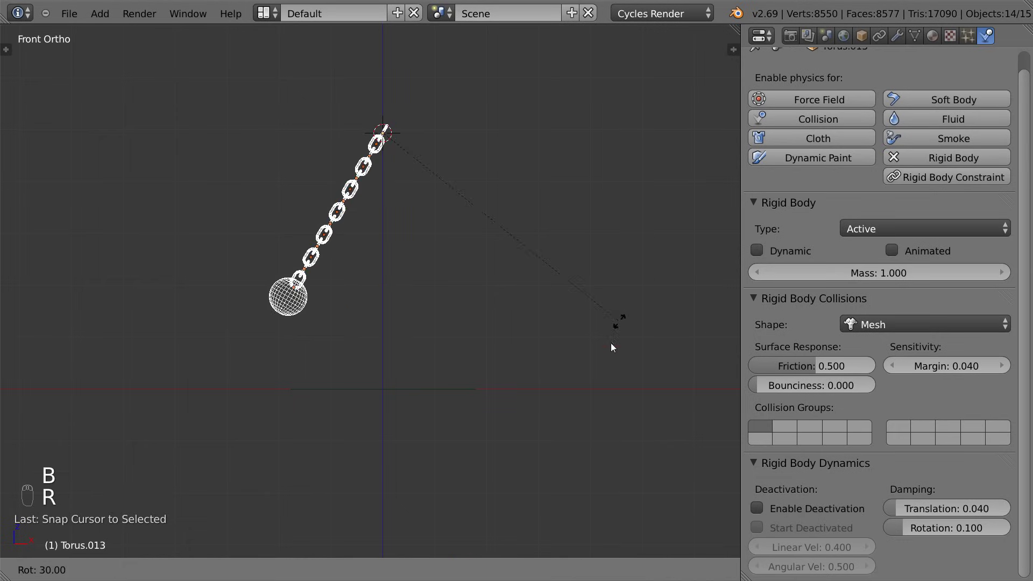
pyautogui.click(408, 434)
# Step: Play the simulation in solid shading to watch the ball swing on the chain, and stop it
pyautogui.hotkey('alt', 'a')
pyautogui.press('z')
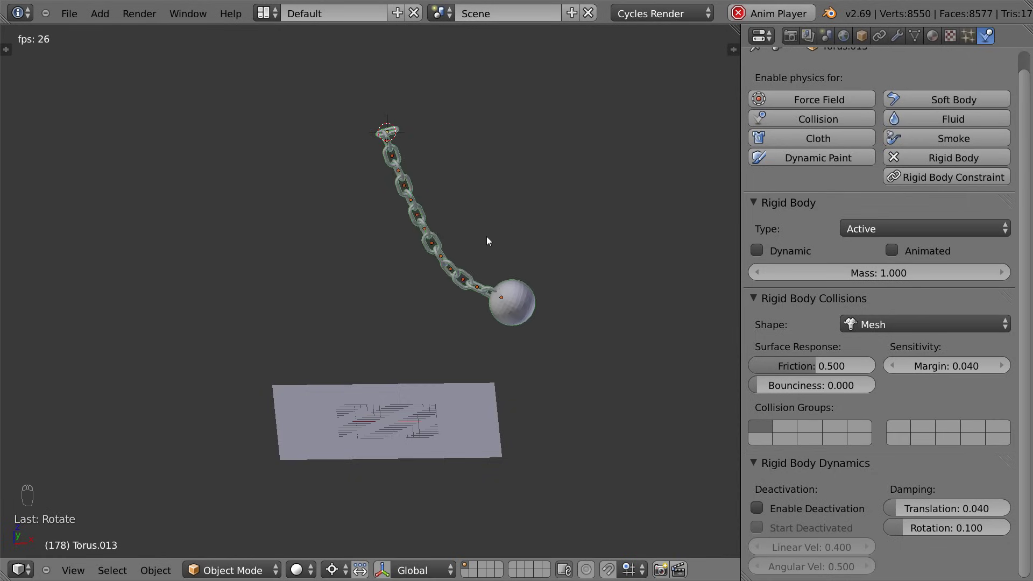
pyautogui.press('Escape')
# Step: Switch the scene units to Metric and set the ball's rigid body mass to 30 kg
pyautogui.rightClick(153, 196)
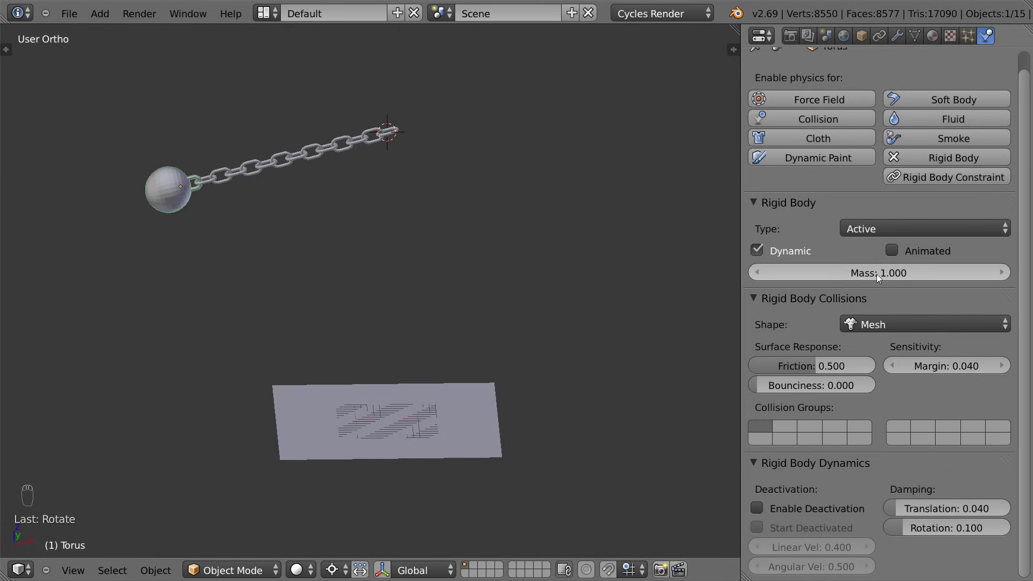
pyautogui.click(825, 36)
pyautogui.click(873, 212)
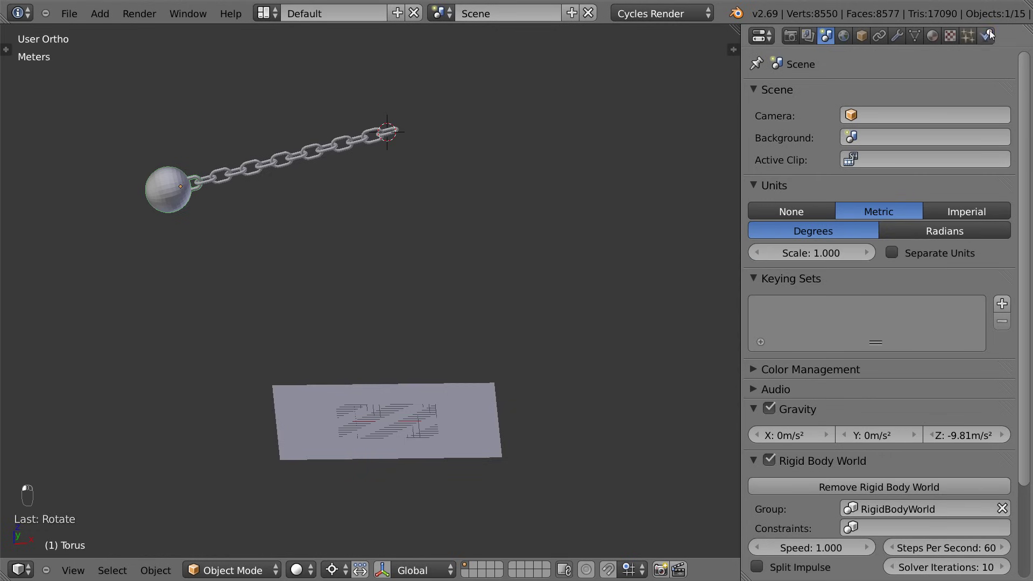
pyautogui.click(988, 34)
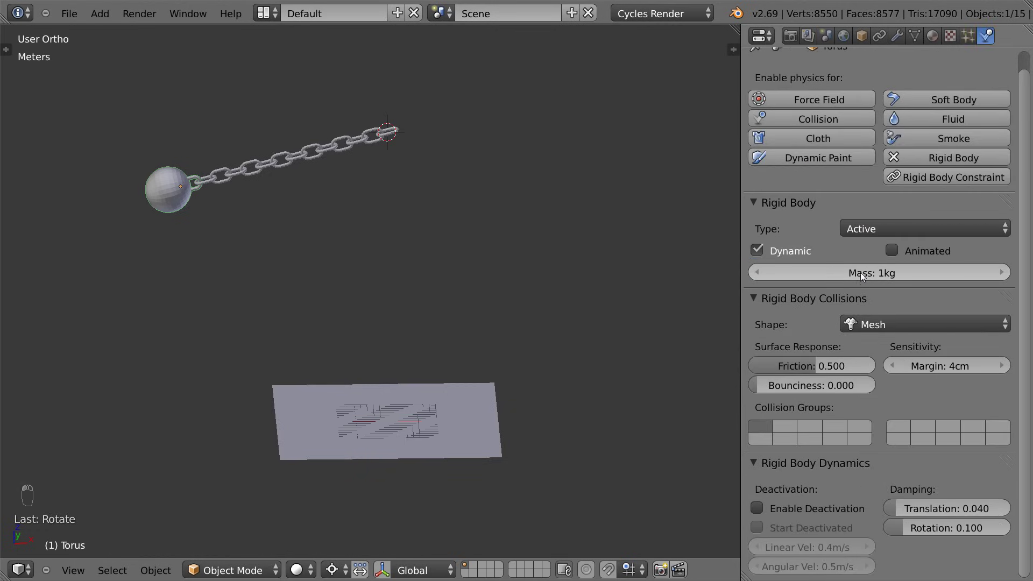
pyautogui.click(901, 277)
pyautogui.write('30')
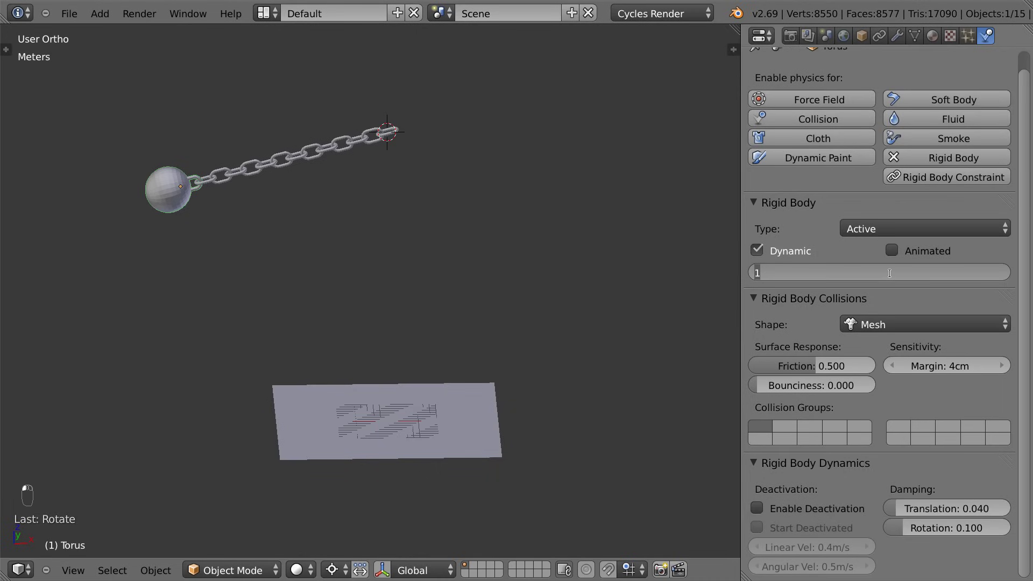
pyautogui.press('Return')
# Step: Play the simulation with the heavier ball, observe how the chain holds, and stop it
pyautogui.hotkey('alt', 'a')
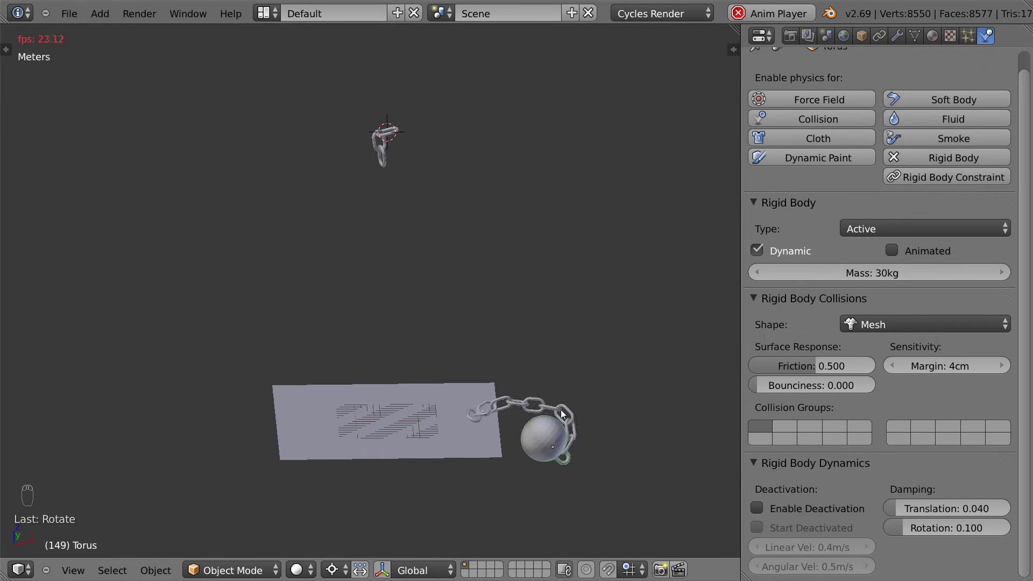
pyautogui.moveTo(533, 398); pyautogui.dragTo(480, 415, button='middle')
pyautogui.press('Escape')
pyautogui.moveTo(409, 289); pyautogui.dragTo(383, 159, button='middle')
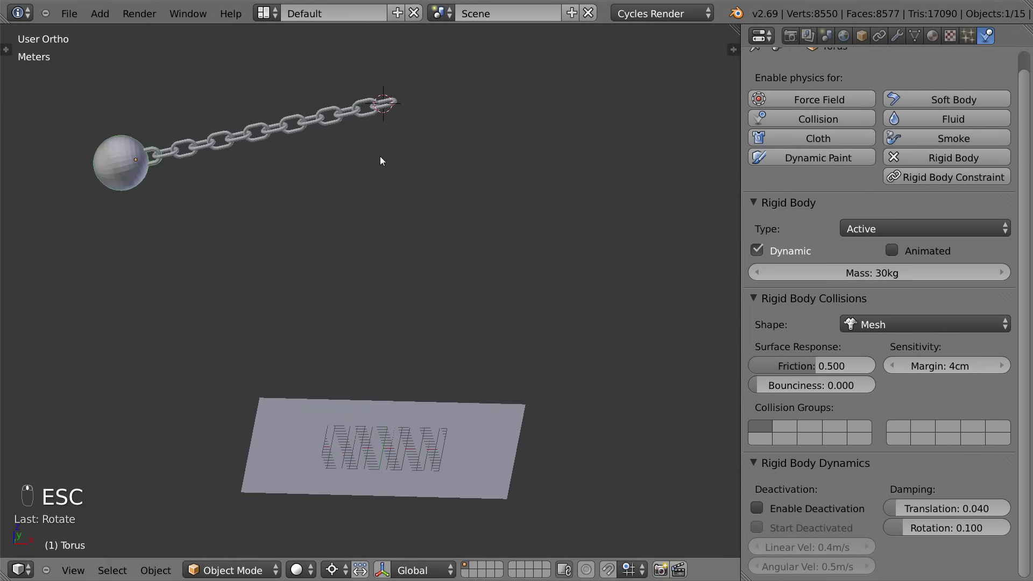
# Step: Select the chain links between the ball's link and the anchored end link, and set the active link's rigid body mass to 4 kg
pyautogui.rightClick(355, 111)
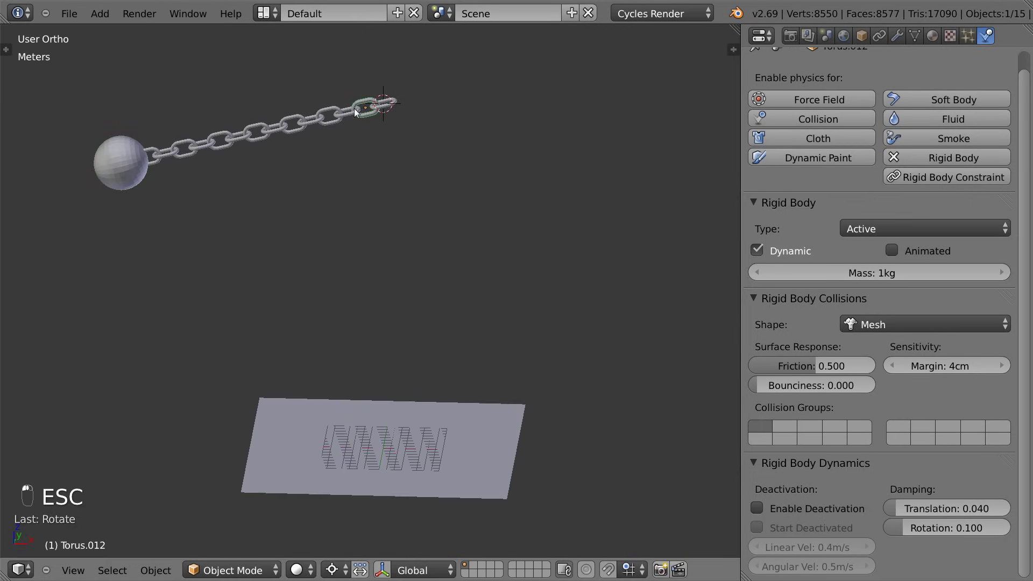
pyautogui.rightClick(148, 153)
pyautogui.rightClick(171, 154)
pyautogui.keyDown('shift'); pyautogui.rightClick(189, 150); pyautogui.keyUp('shift')
pyautogui.keyDown('shift'); pyautogui.rightClick(204, 146); pyautogui.keyUp('shift')
pyautogui.keyDown('shift'); pyautogui.rightClick(221, 147); pyautogui.keyUp('shift')
pyautogui.keyDown('shift'); pyautogui.rightClick(245, 138); pyautogui.keyUp('shift')
pyautogui.keyDown('shift'); pyautogui.rightClick(273, 130); pyautogui.keyUp('shift')
pyautogui.keyDown('shift'); pyautogui.rightClick(292, 131); pyautogui.keyUp('shift')
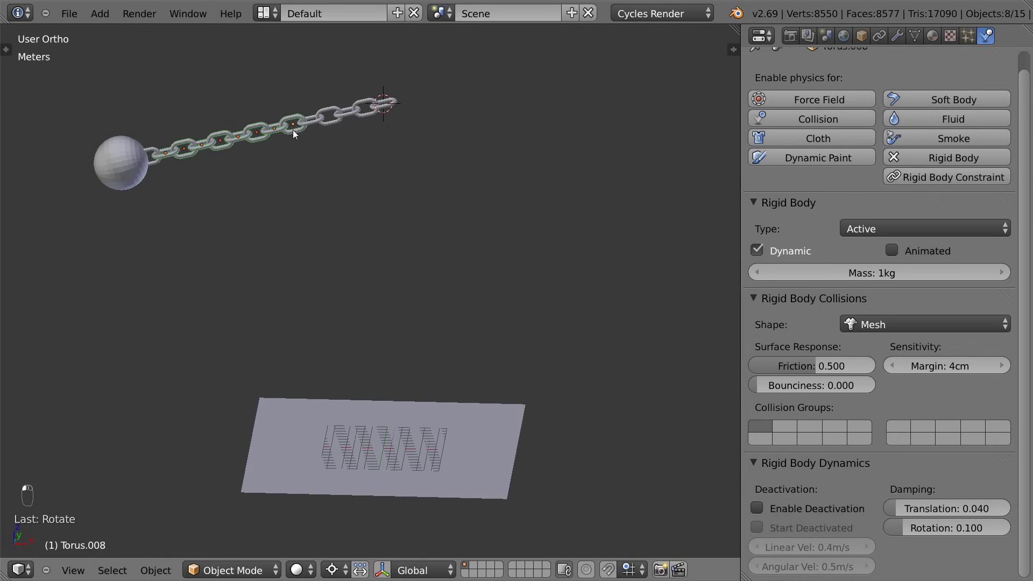
pyautogui.keyDown('shift'); pyautogui.rightClick(330, 122); pyautogui.keyUp('shift')
pyautogui.keyDown('shift'); pyautogui.rightClick(348, 113); pyautogui.keyUp('shift')
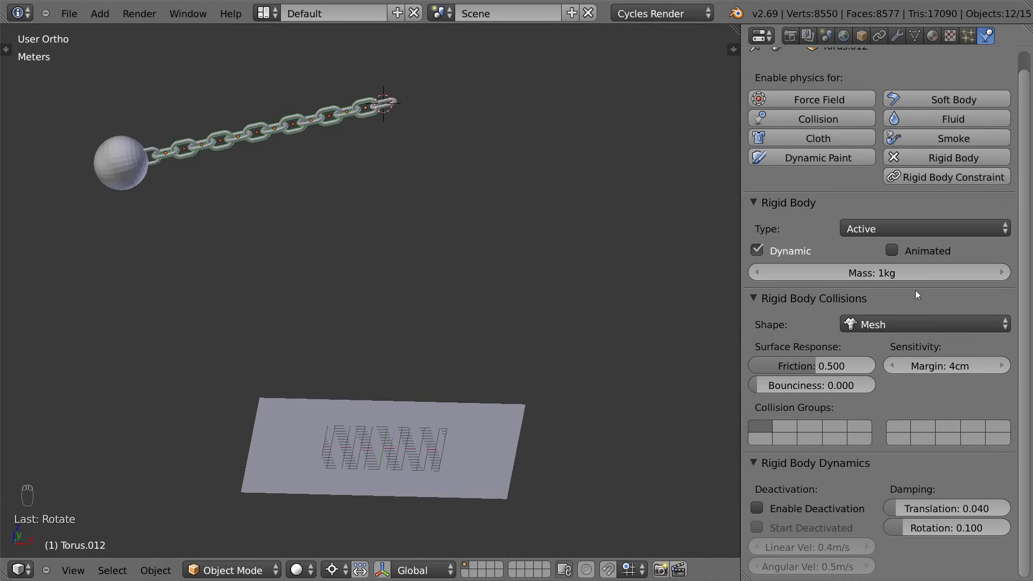
pyautogui.click(879, 275)
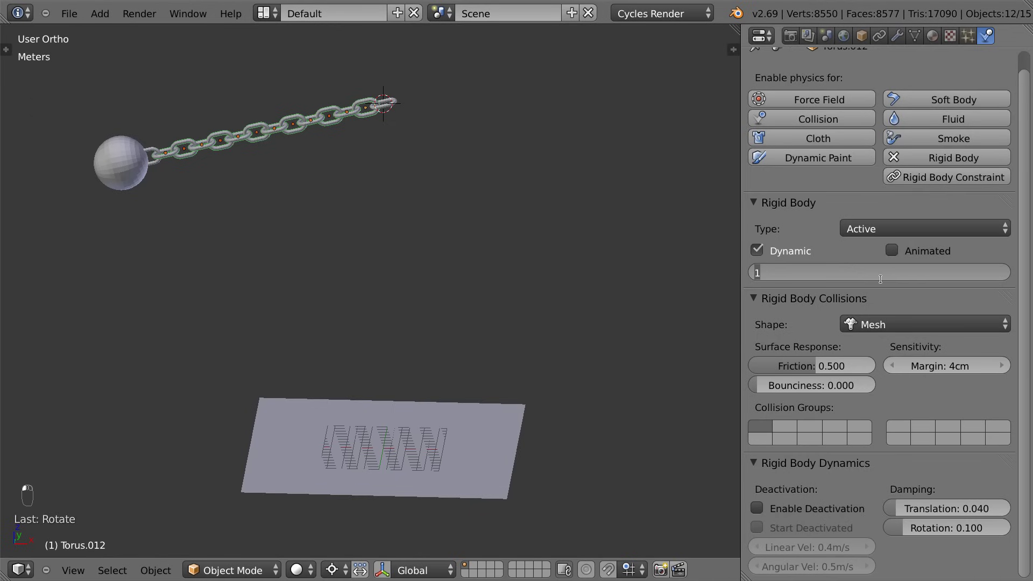
pyautogui.press('BackSpace')
pyautogui.write('4')
pyautogui.press('Return')
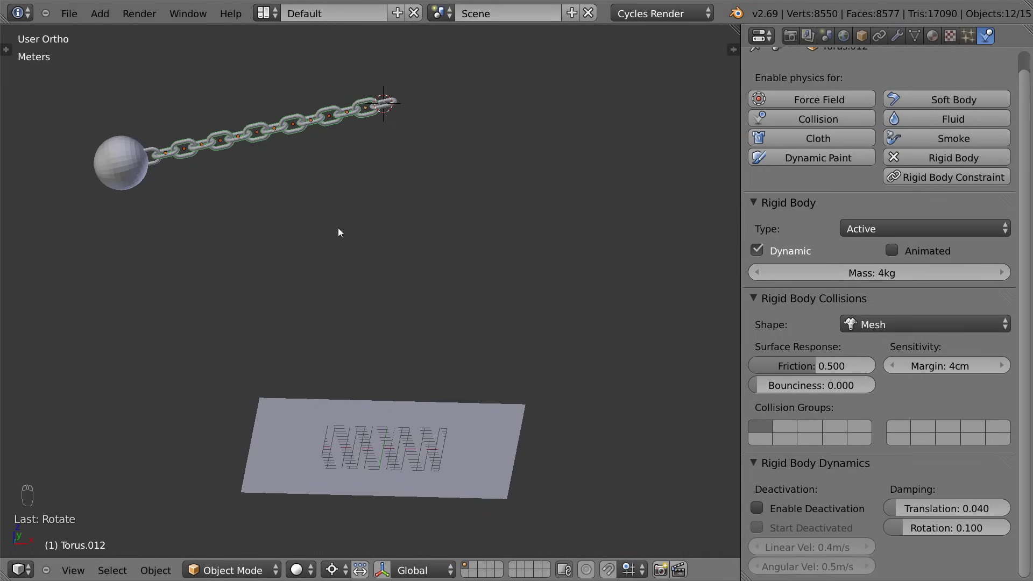
# Step: Copy the active link's rigid body settings to the other selected links, and play the simulation to check the swing
pyautogui.press('t')
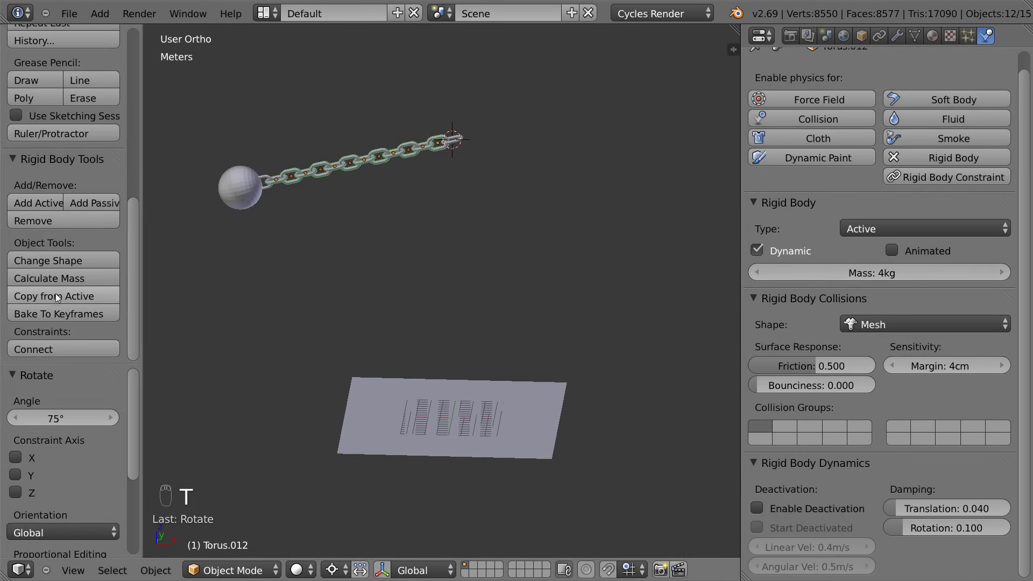
pyautogui.click(92, 295)
pyautogui.press('t')
pyautogui.hotkey('alt', 'a')
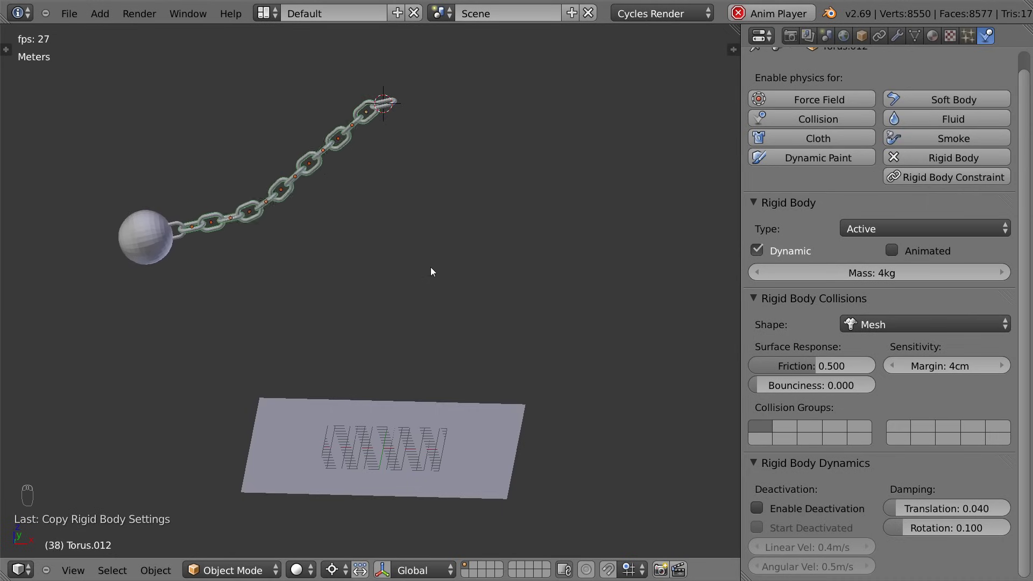
pyautogui.press('Escape')
# Step: Select the whole chain with the ball in front wireframe view, lower it toward the ground plane, and play the simulation to check clearance
pyautogui.moveTo(443, 270); pyautogui.dragTo(449, 259, button='middle')
pyautogui.press('KP_1')
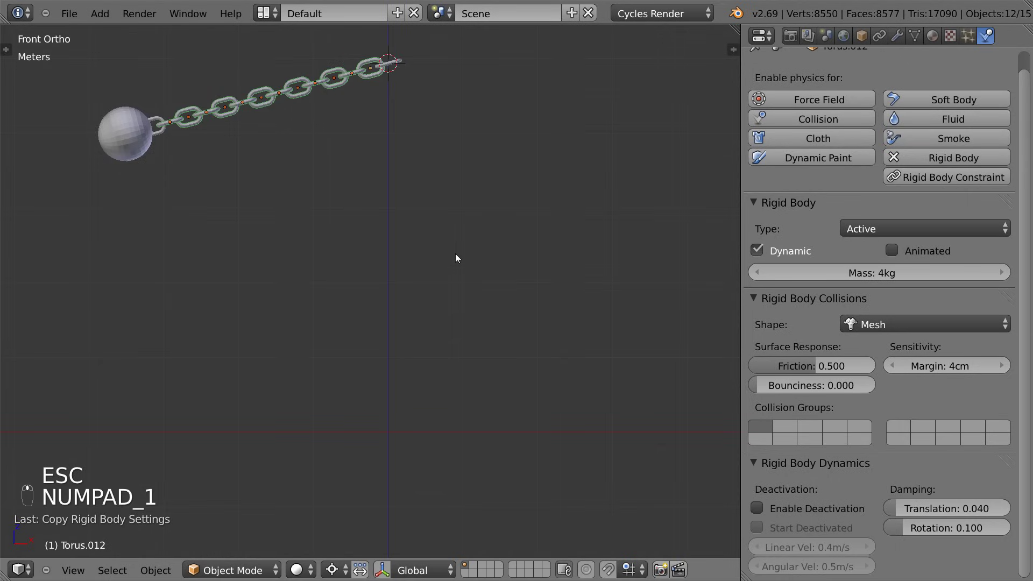
pyautogui.press('z')
pyautogui.scroll(-3, 385, 247)
pyautogui.press('a')
pyautogui.press('b')
pyautogui.moveTo(243, 180); pyautogui.dragTo(402, 251)
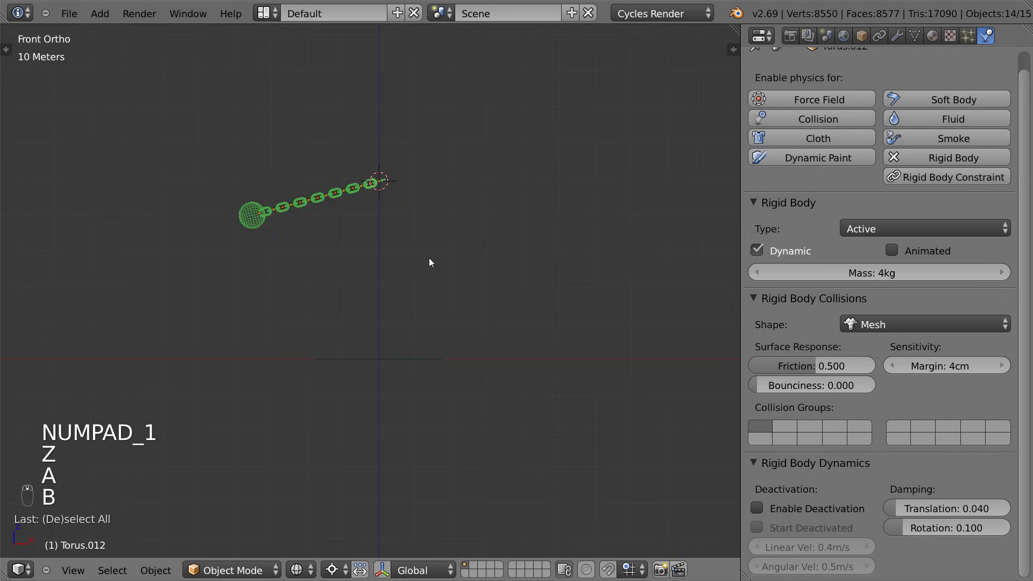
pyautogui.press('g')
pyautogui.click(434, 285)
pyautogui.scroll(3, 433, 286)
pyautogui.hotkey('alt', 'a')
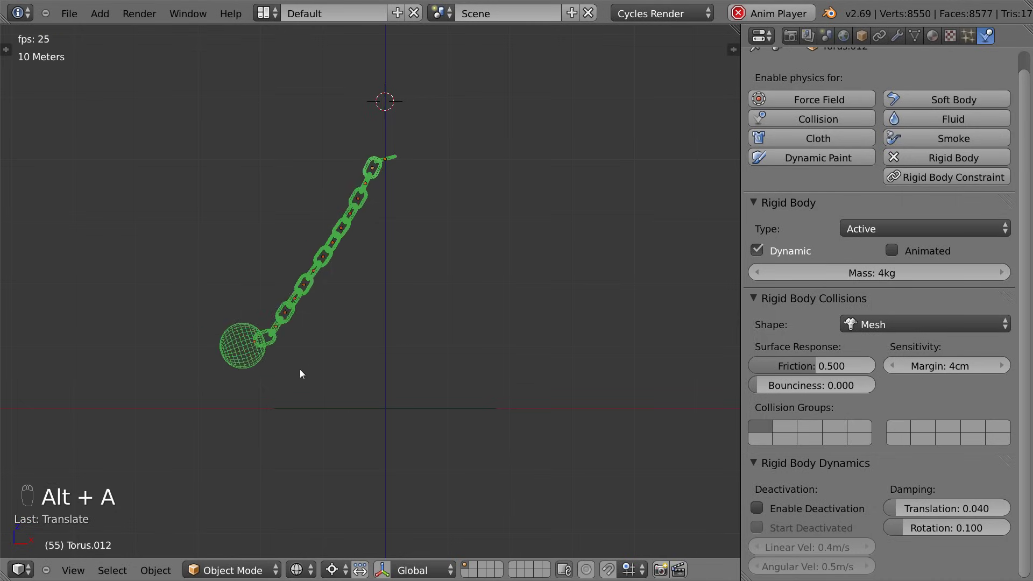
pyautogui.press('Escape')
# Step: Raise the chain and ball about 2.4 m along the Z axis and replay the simulation to check the ball's ground clearance
pyautogui.press('g')
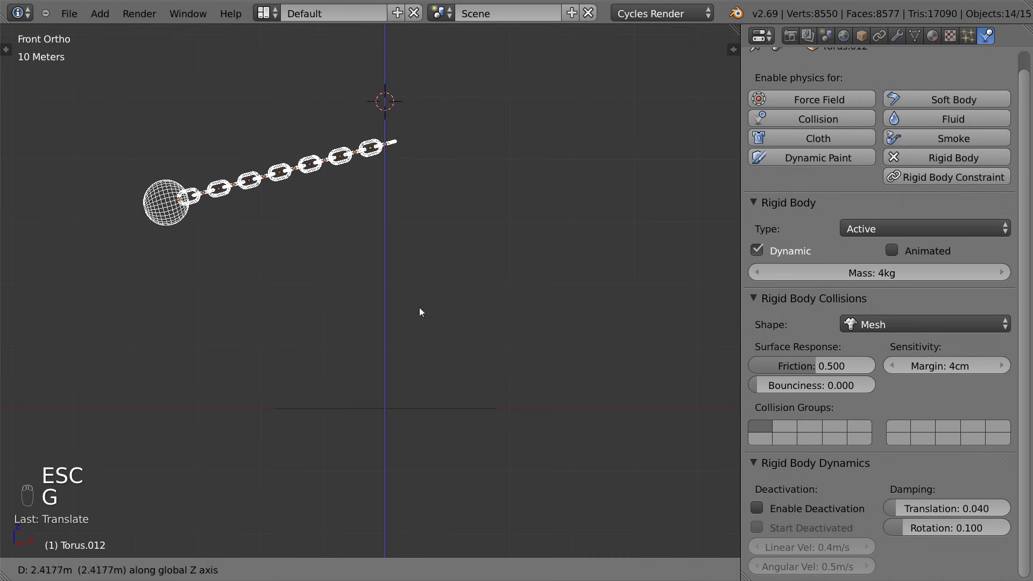
pyautogui.click(419, 307)
pyautogui.hotkey('alt', 'a')
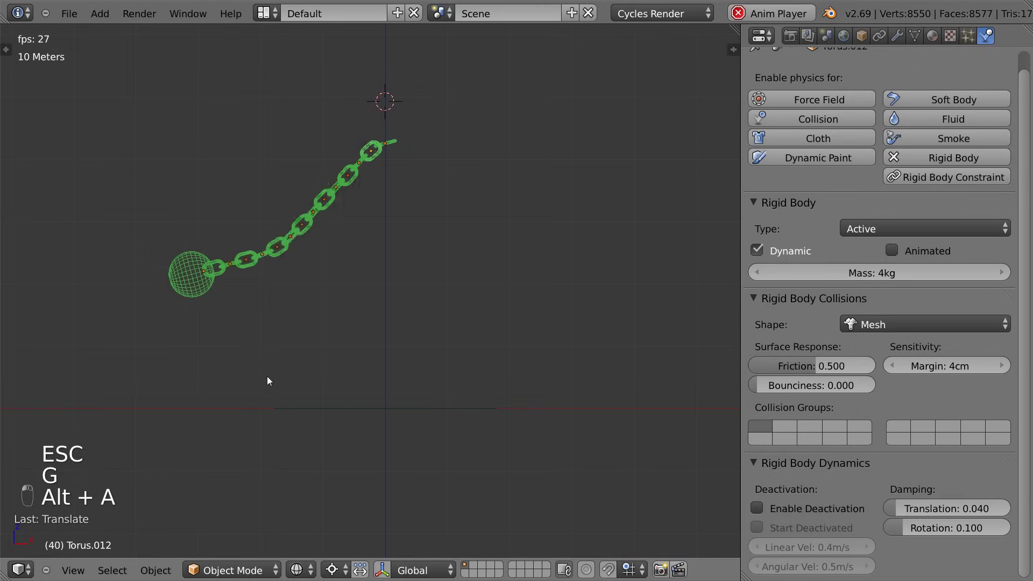
pyautogui.press('Escape')
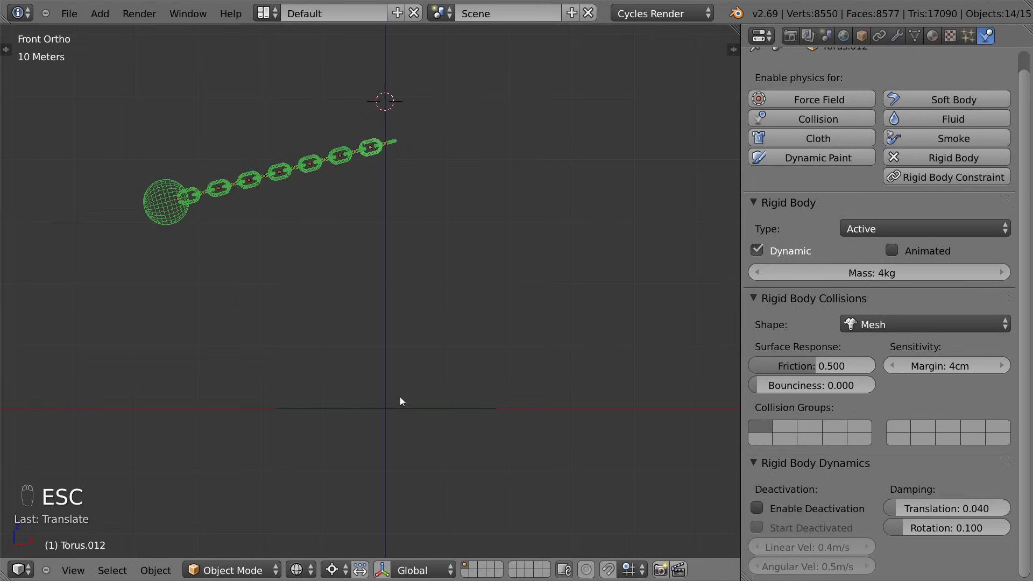
# Step: Snap the 3D cursor to the ground plane's centre and return the viewport to solid shading
pyautogui.moveTo(399, 396); pyautogui.dragTo(419, 427, button='middle')
pyautogui.rightClick(468, 466)
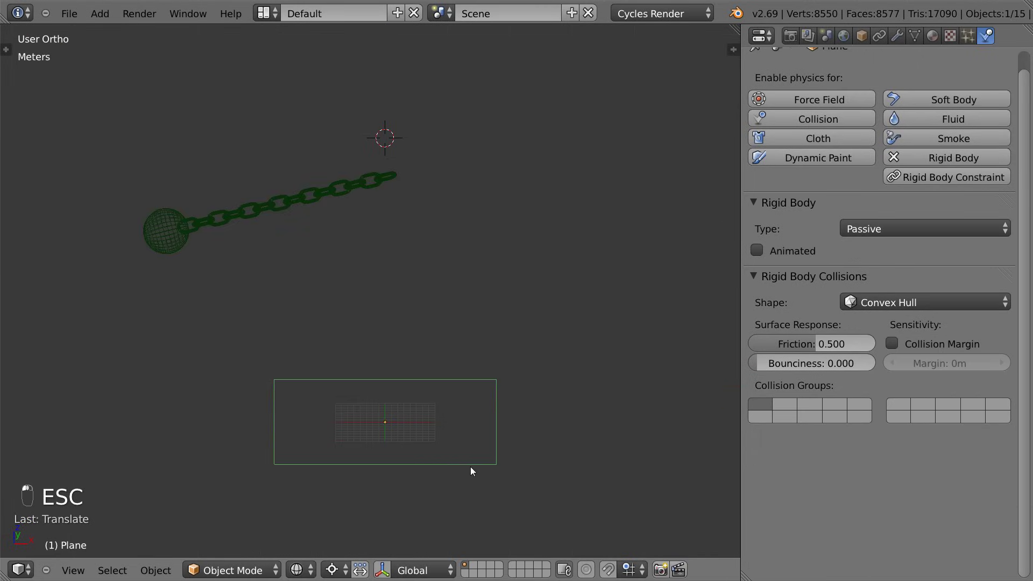
pyautogui.press('KP_Decimal')
pyautogui.hotkey('shift', 's')
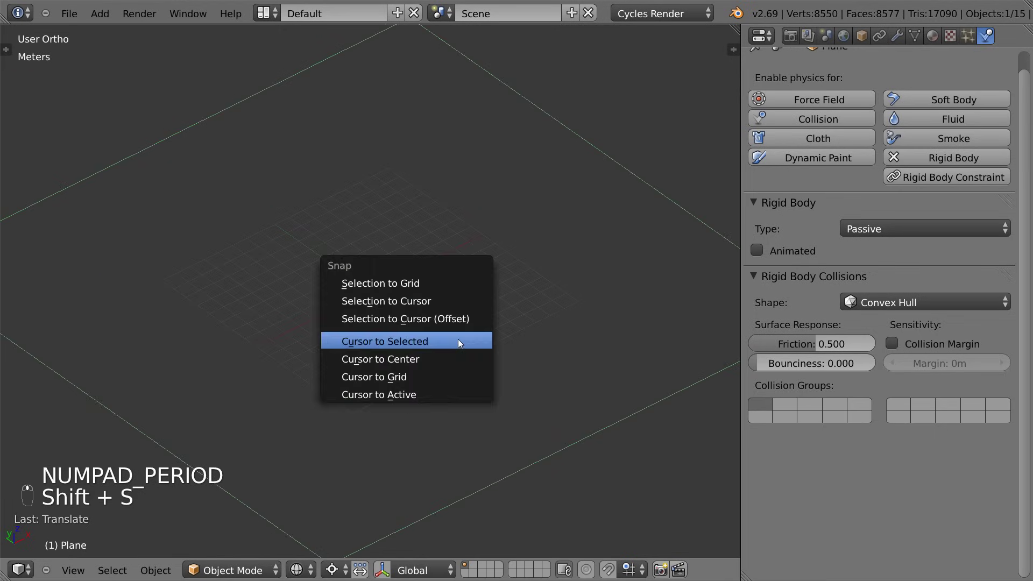
pyautogui.click(458, 338)
pyautogui.press('z')
pyautogui.scroll(-3, 371, 316)
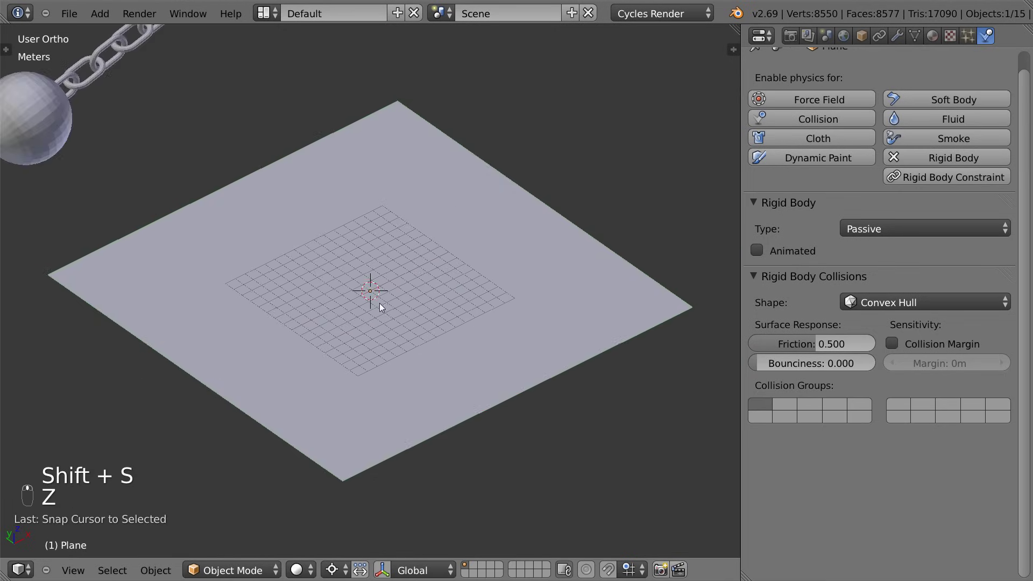
# Step: Add a cube at the 3D cursor and raise it about 1.1 m along Z so it sits on the ground plane
pyautogui.moveTo(379, 303); pyautogui.dragTo(366, 303, button='middle')
pyautogui.hotkey('shift', 'a')
pyautogui.moveTo(366, 304)
pyautogui.click(440, 321)
pyautogui.scroll(3, 404, 313)
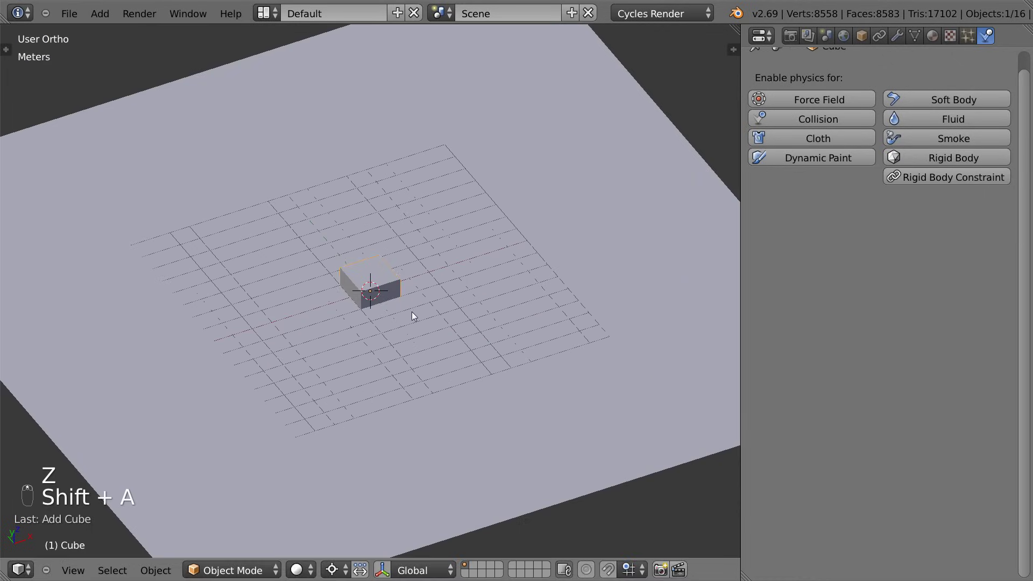
pyautogui.press('g')
pyautogui.press('z')
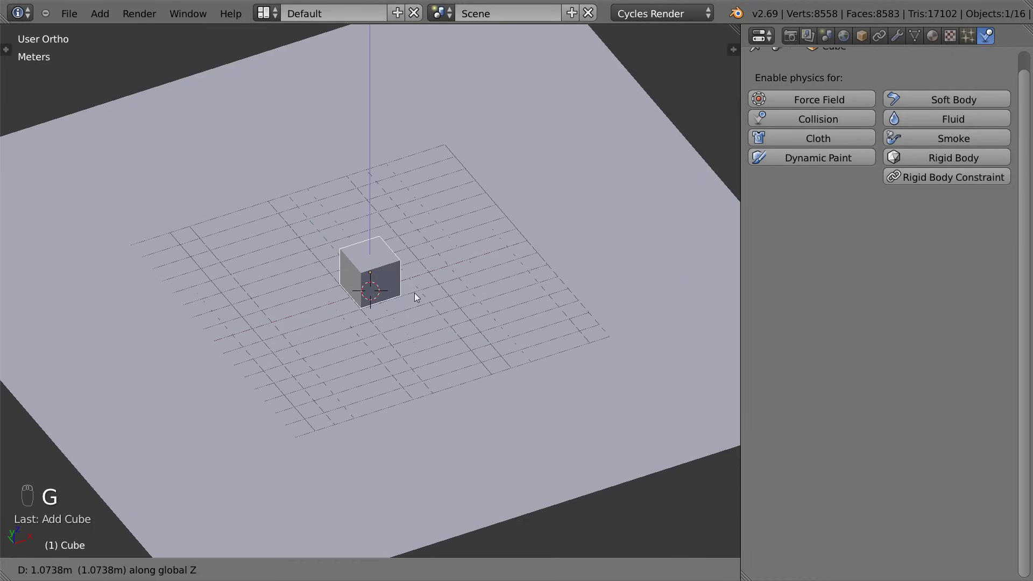
pyautogui.click(414, 293)
# Step: Move the cube horizontally across the ground plane to a corner of the grid
pyautogui.scroll(-5, 410, 295)
pyautogui.press('g')
pyautogui.press('y')
pyautogui.click(473, 308)
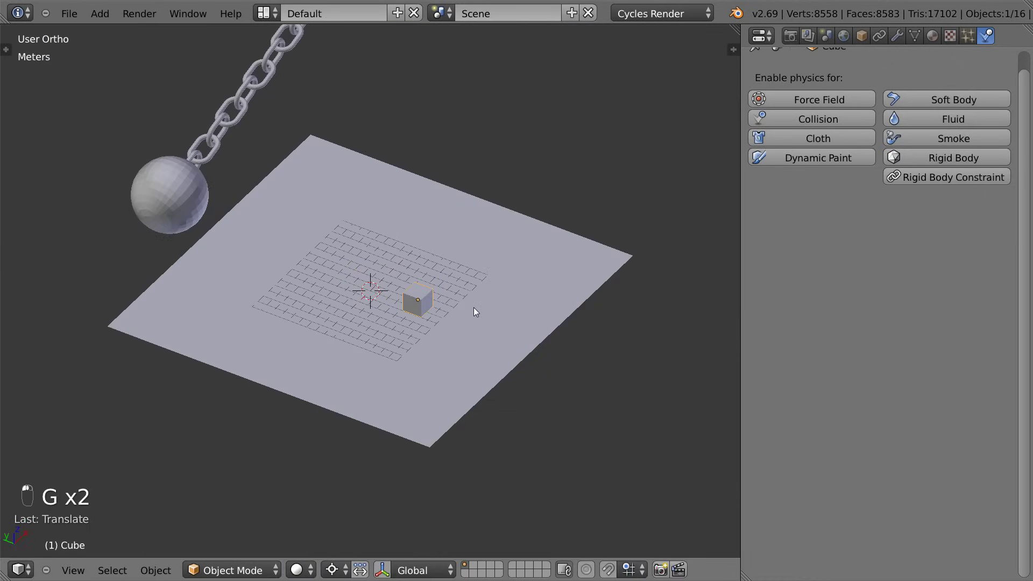
pyautogui.press('g')
pyautogui.press('y')
pyautogui.click(444, 327)
# Step: Add an Array modifier to the cube with a count of 8 and a relative X offset of 1.032
pyautogui.click(895, 37)
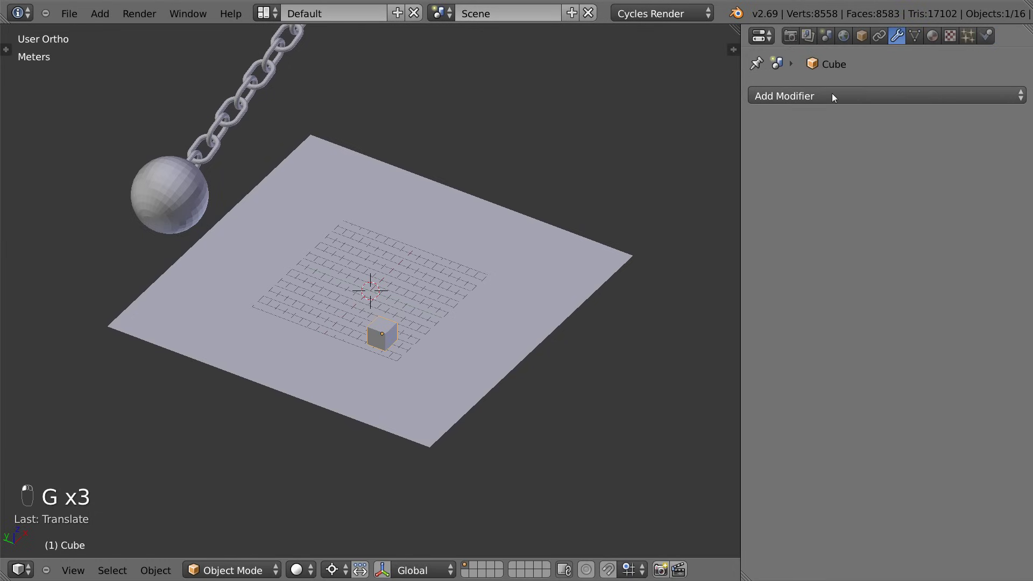
pyautogui.click(832, 96)
pyautogui.click(587, 133)
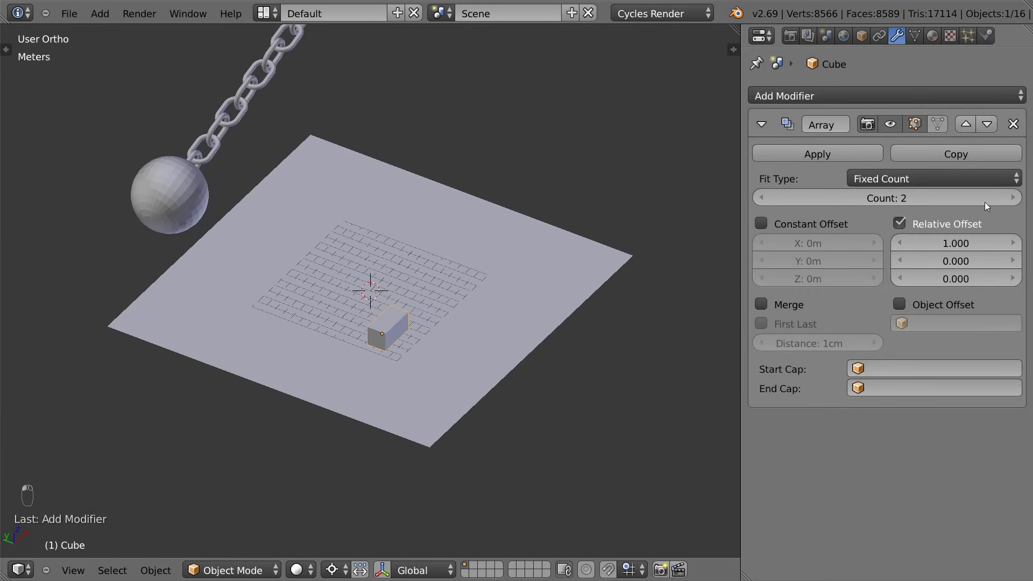
pyautogui.keyDown('ctrl'); pyautogui.scroll(6, 989, 200); pyautogui.keyUp('ctrl')
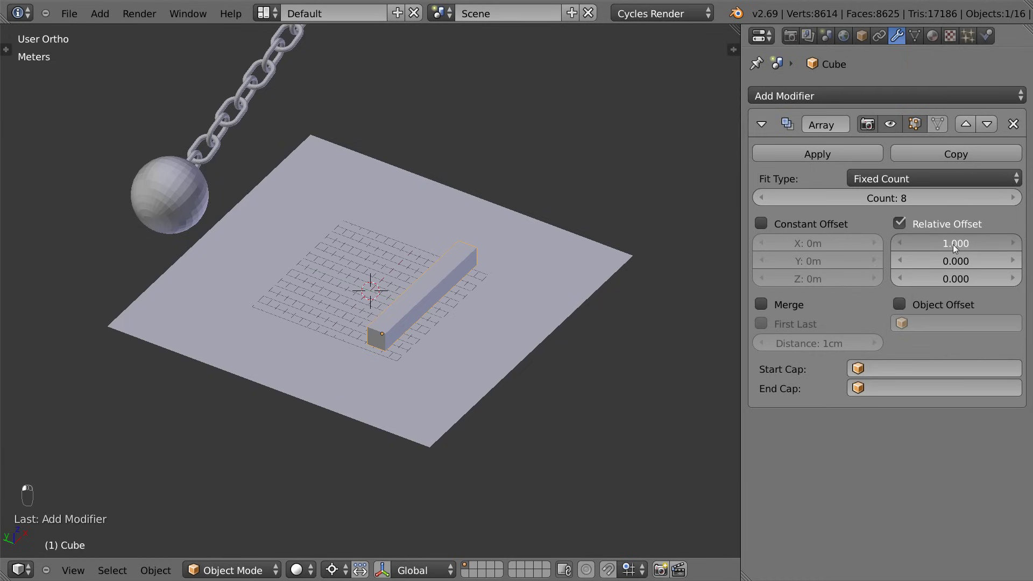
pyautogui.moveTo(953, 245); pyautogui.dragTo(958, 245)
pyautogui.scroll(6, 365, 373)
pyautogui.moveTo(461, 350); pyautogui.dragTo(386, 278, button='middle')
pyautogui.scroll(-3, 363, 315)
pyautogui.moveTo(362, 314); pyautogui.dragTo(396, 349, button='middle')
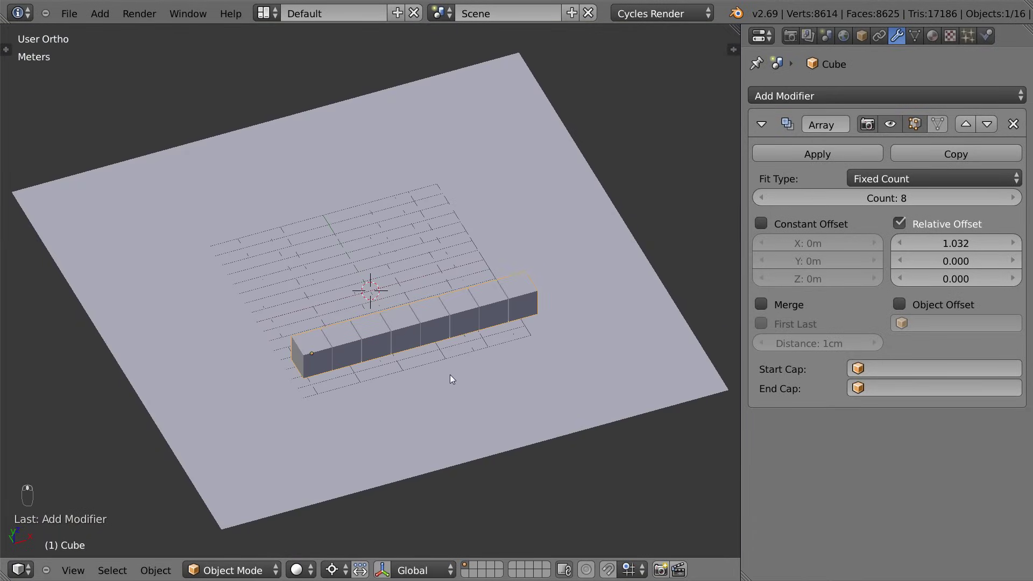
pyautogui.moveTo(392, 335); pyautogui.dragTo(407, 341, button='middle')
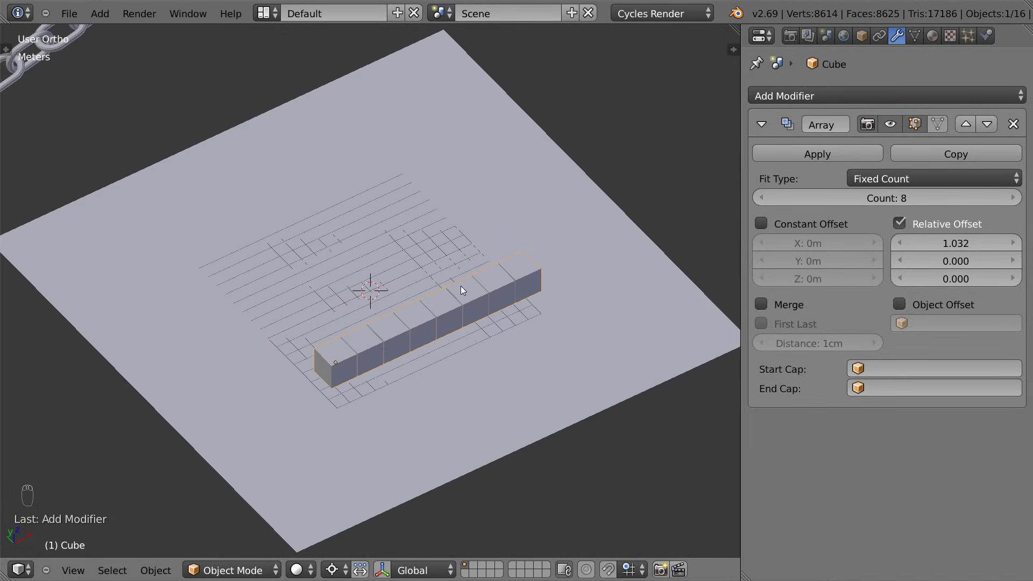
# Step: Add a second Array modifier with relative offset X 0 and Y 1.02 and a count of 8
pyautogui.click(830, 96)
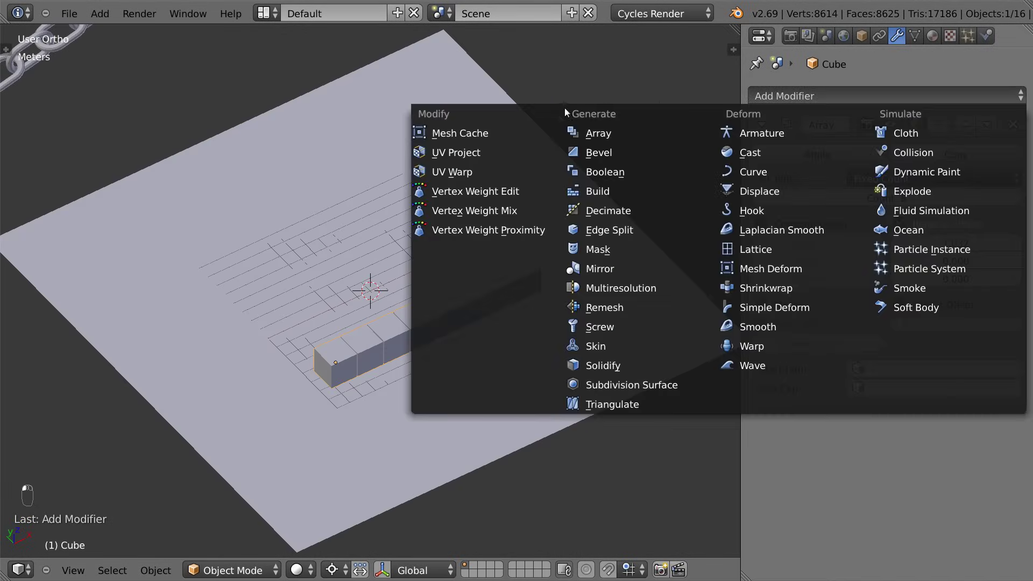
pyautogui.click(598, 132)
pyautogui.scroll(-5, 797, 318)
pyautogui.click(937, 412)
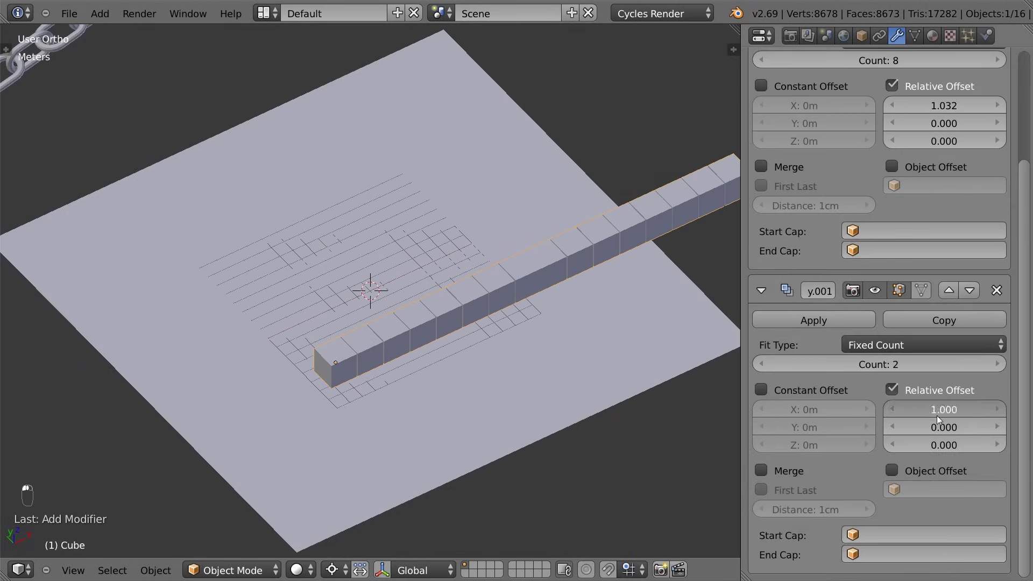
pyautogui.write('0')
pyautogui.press('Tab')
pyautogui.write('1')
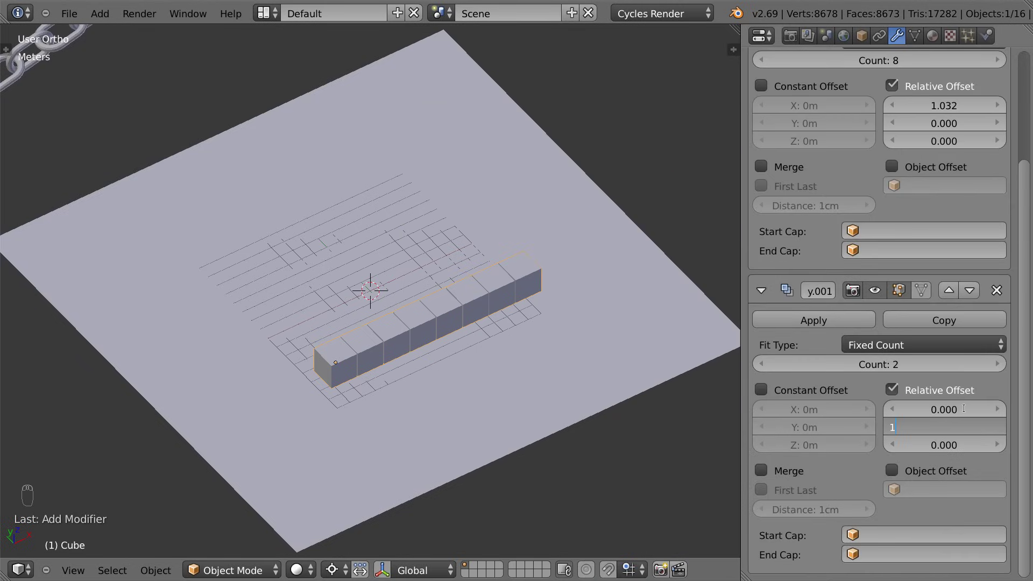
pyautogui.write('.02')
pyautogui.press('Return')
pyautogui.keyDown('ctrl'); pyautogui.scroll(5, 971, 370); pyautogui.keyUp('ctrl')
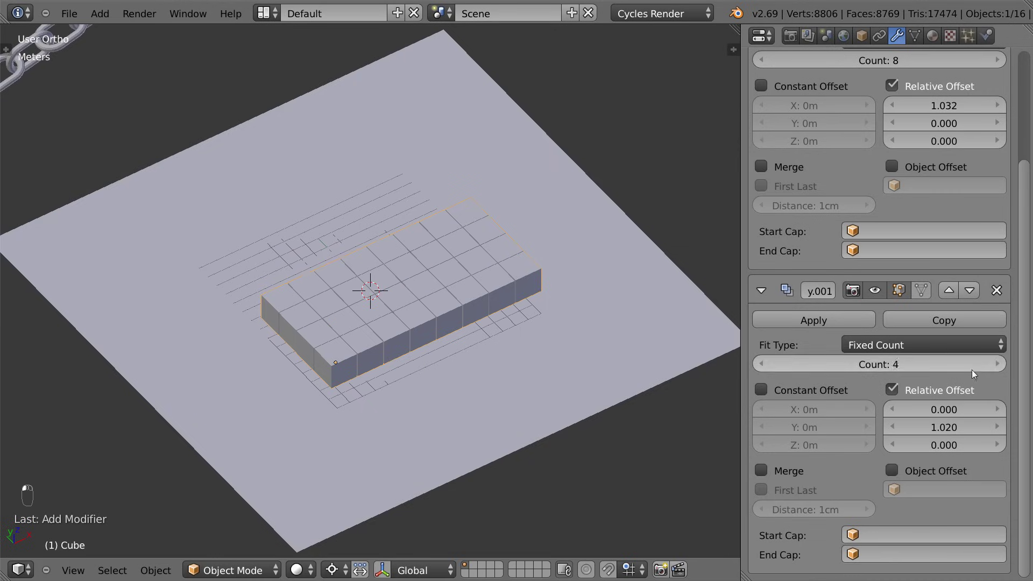
pyautogui.click(976, 370)
# Step: Add a third Array modifier with relative offset X 0 and Z 1.02 and a count of 5 to stack the cubes
pyautogui.moveTo(506, 385)
pyautogui.mouseDown(button='middle')
pyautogui.moveTo(539, 375)
pyautogui.moveTo(524, 377)
pyautogui.mouseUp(button='middle')
pyautogui.scroll(6, 805, 191)
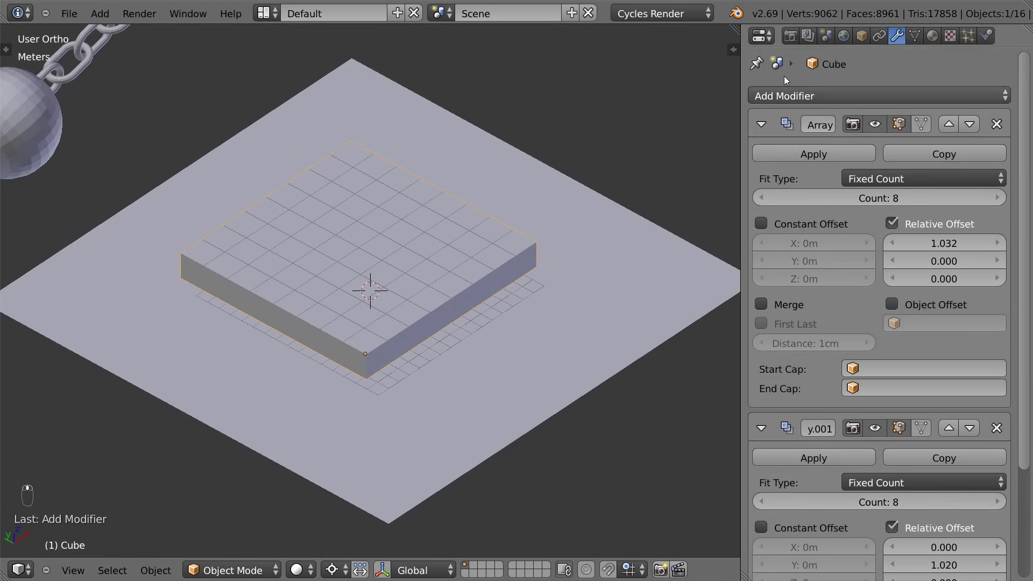
pyautogui.click(769, 96)
pyautogui.click(624, 133)
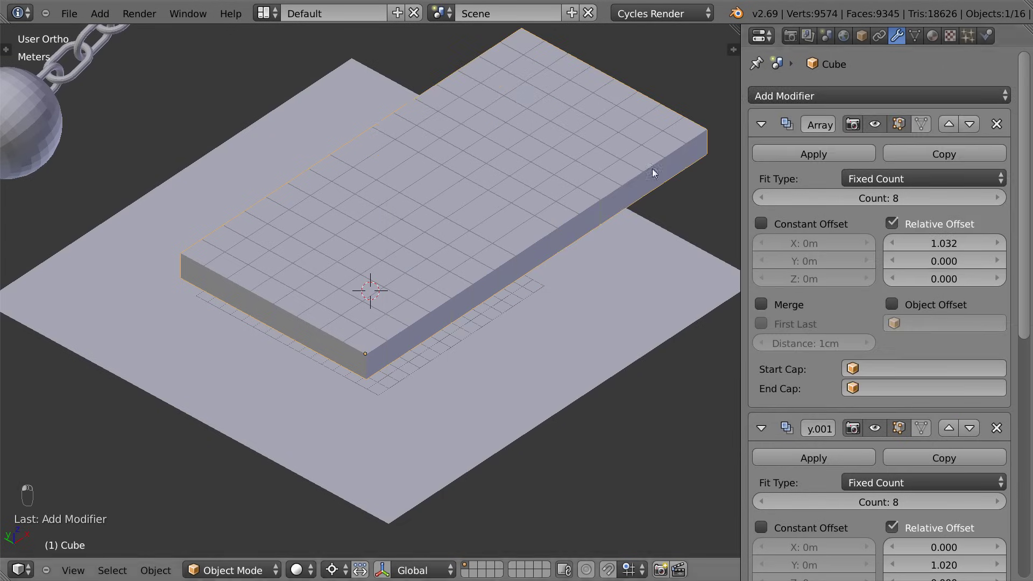
pyautogui.scroll(-10, 890, 367)
pyautogui.click(951, 413)
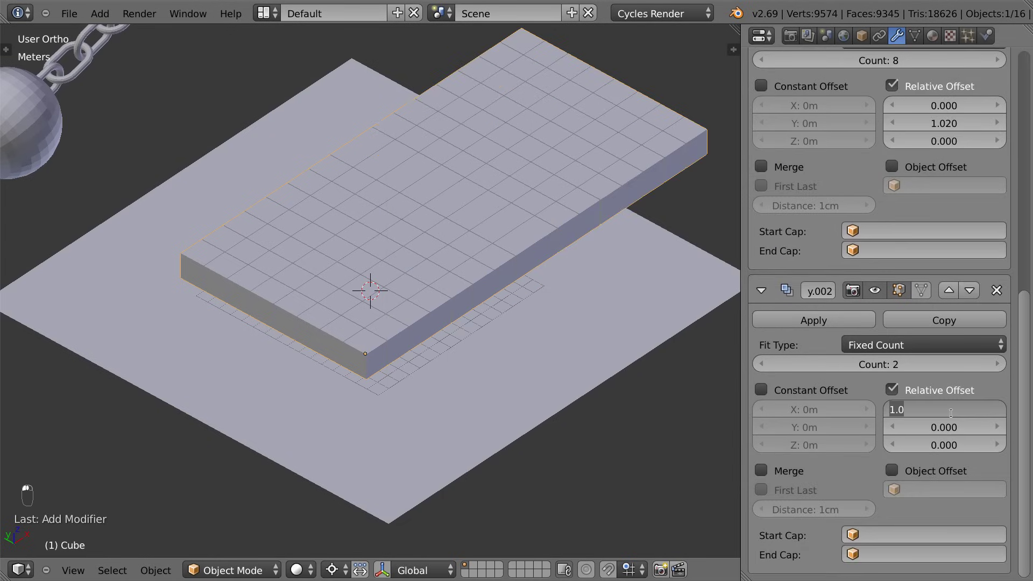
pyautogui.write('0')
pyautogui.press('Tab')
pyautogui.press('Tab')
pyautogui.write('1.')
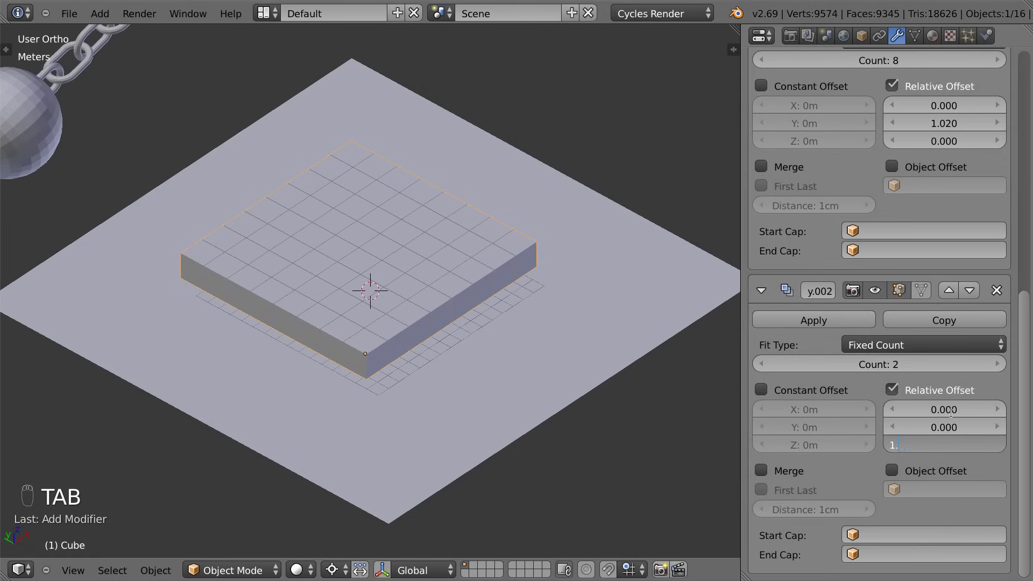
pyautogui.write('02')
pyautogui.press('Return')
pyautogui.click(988, 360)
pyautogui.click(987, 360)
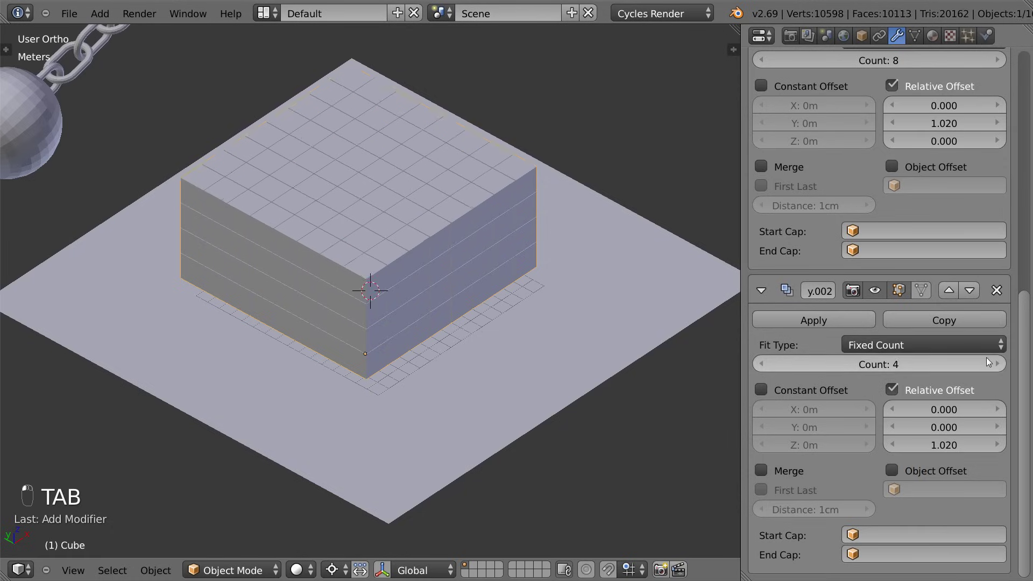
pyautogui.click(986, 357)
# Step: Reposition the cube stack on the ground plane and scale it down slightly
pyautogui.moveTo(463, 323); pyautogui.dragTo(503, 290, button='middle')
pyautogui.press('g')
pyautogui.click(514, 291)
pyautogui.press('s')
pyautogui.click(524, 292)
pyautogui.press('g')
pyautogui.press('z')
pyautogui.rightClick(540, 280)
pyautogui.scroll(1, 540, 279)
pyautogui.scroll(2, 517, 258)
pyautogui.scroll(-2, 502, 290)
pyautogui.scroll(3, 859, 390)
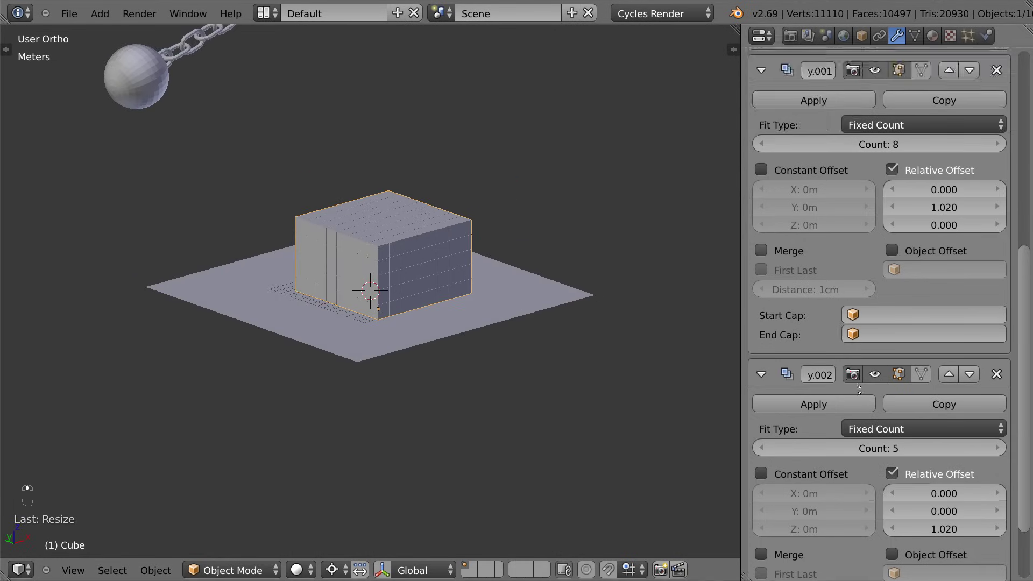
pyautogui.scroll(10, 859, 390)
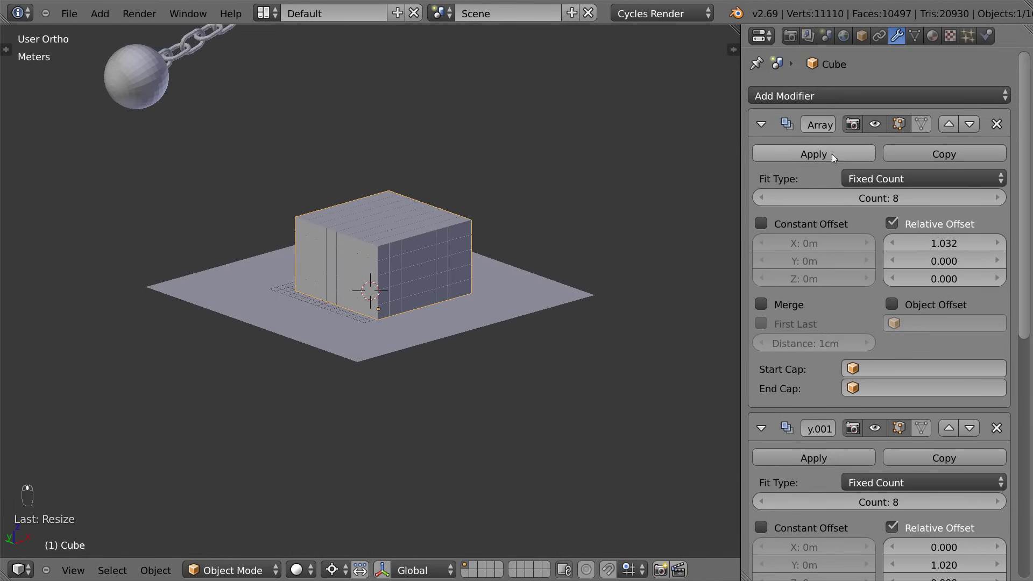
# Step: Apply all three Array modifiers to the cube so the stack becomes real geometry
pyautogui.scroll(3, 499, 237)
pyautogui.press('Tab')
pyautogui.press('z')
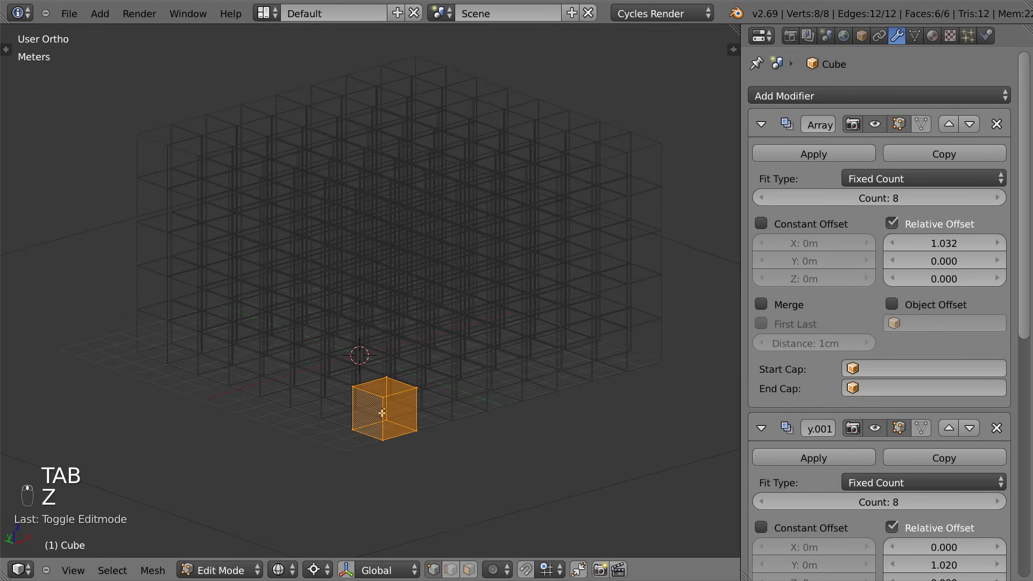
pyautogui.press('Tab')
pyautogui.press('Tab')
pyautogui.press('Tab')
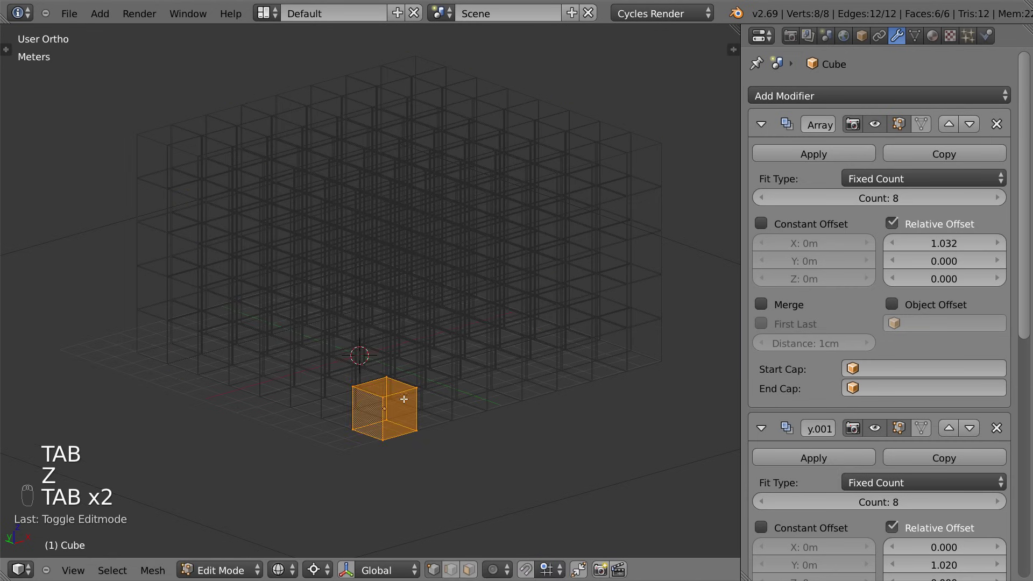
pyautogui.click(814, 146)
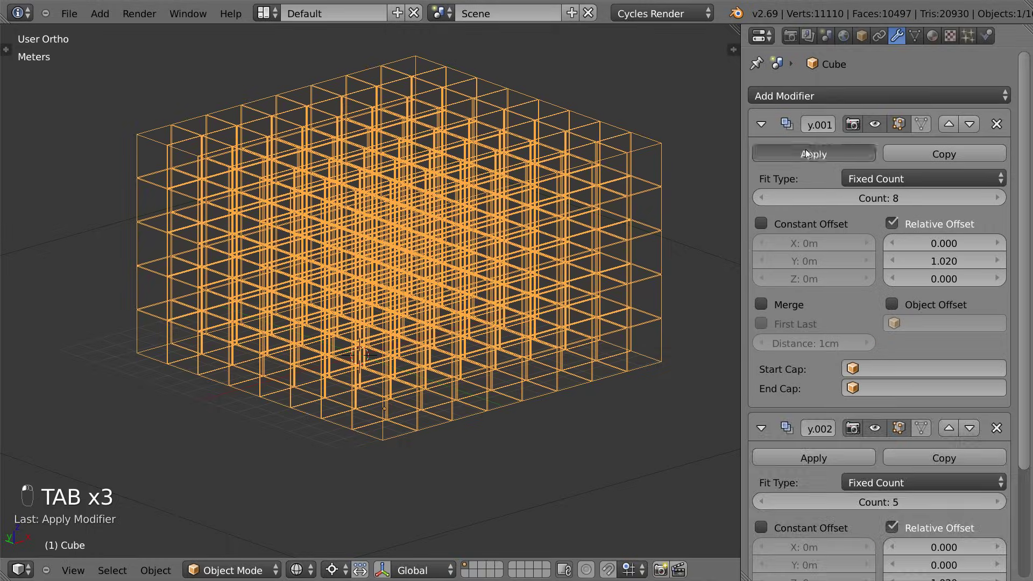
pyautogui.click(802, 149)
pyautogui.click(792, 151)
pyautogui.press('z')
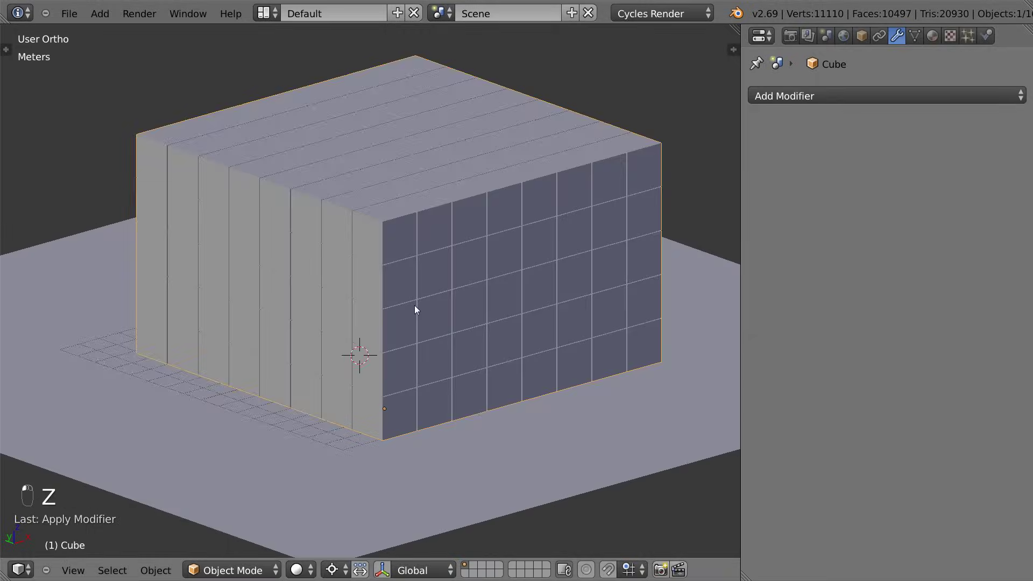
# Step: Select the entire mesh of the cube stack in Edit Mode and return to Object Mode
pyautogui.press('Tab')
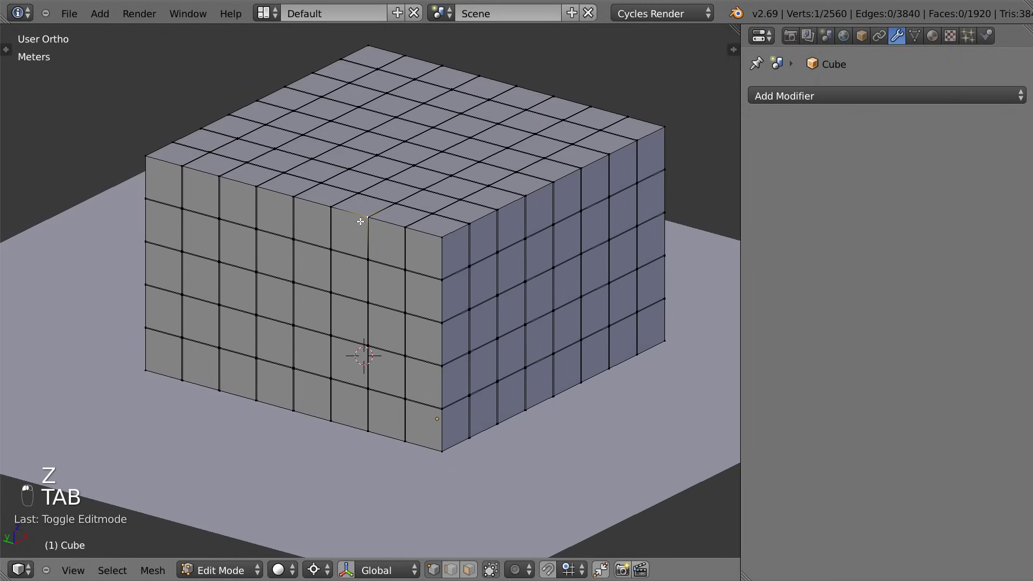
pyautogui.press('a')
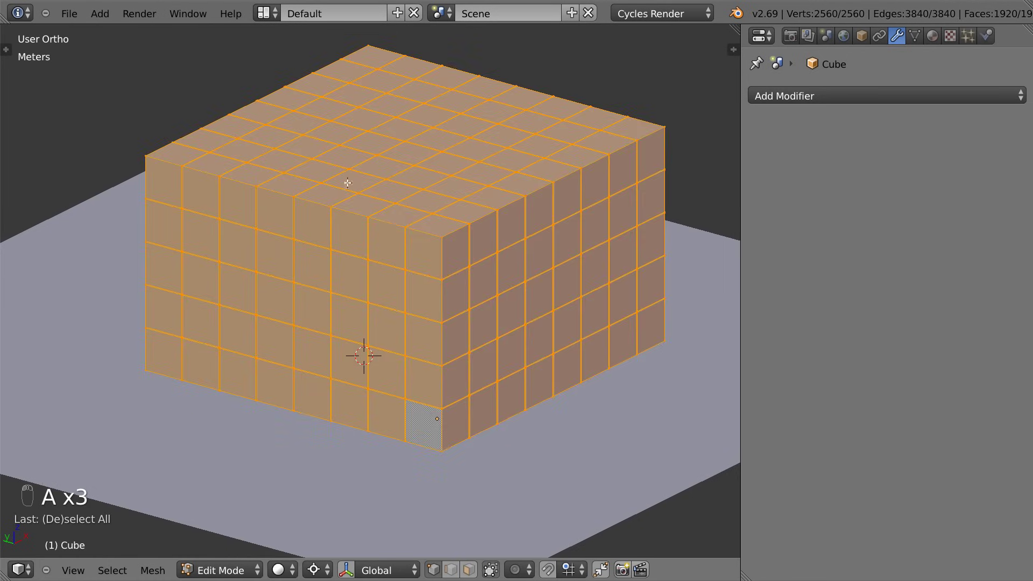
pyautogui.press('Tab')
pyautogui.scroll(-3, 463, 269)
pyautogui.press('g')
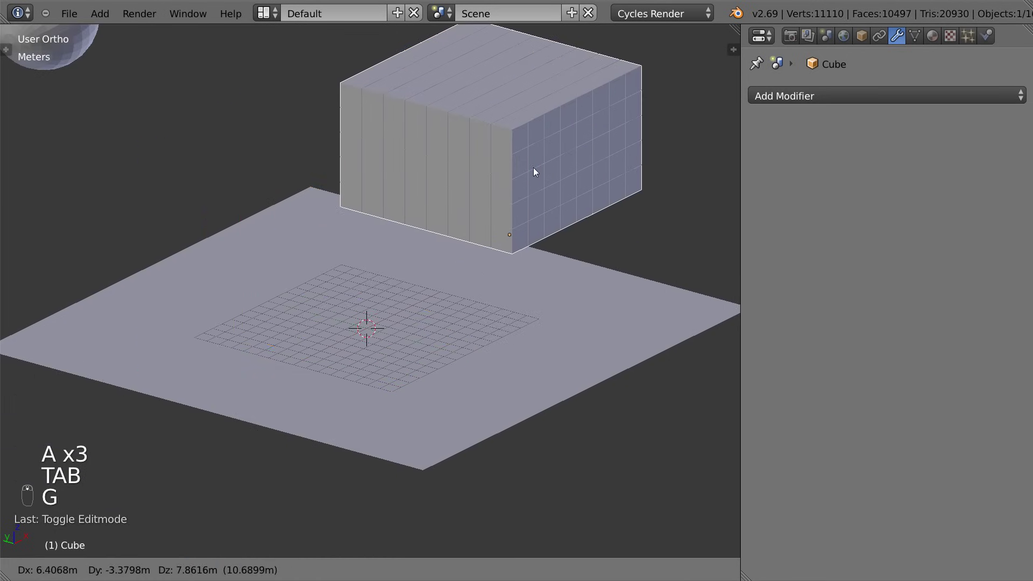
pyautogui.rightClick(421, 255)
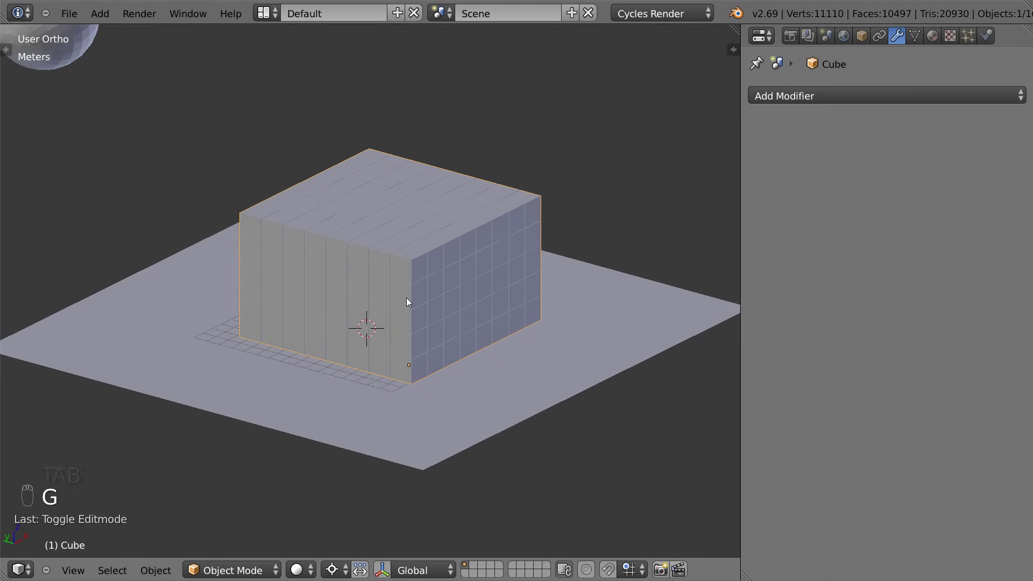
# Step: Separate the cube stack's mesh by loose parts into individual cube objects
pyautogui.press('Tab')
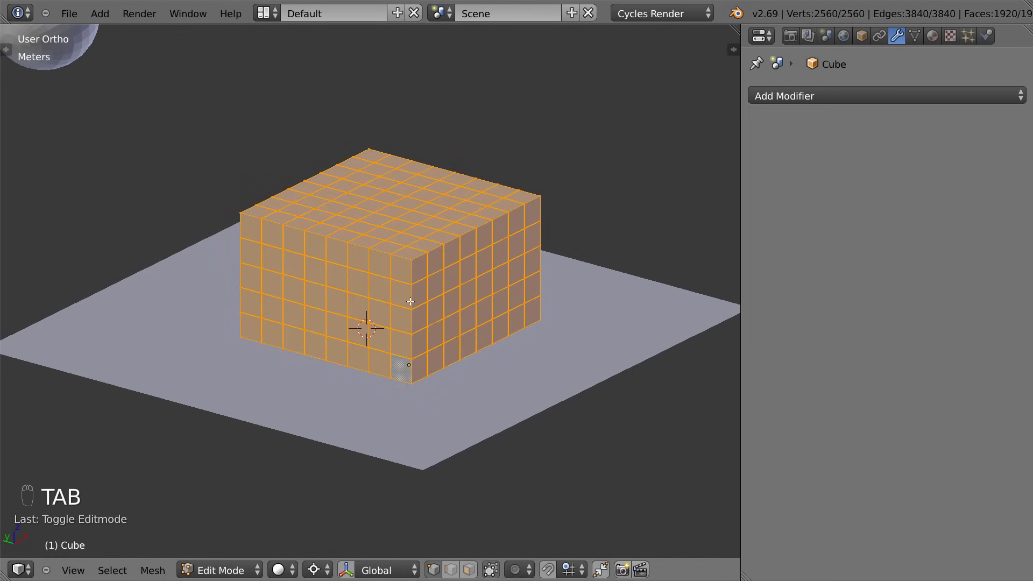
pyautogui.press('p')
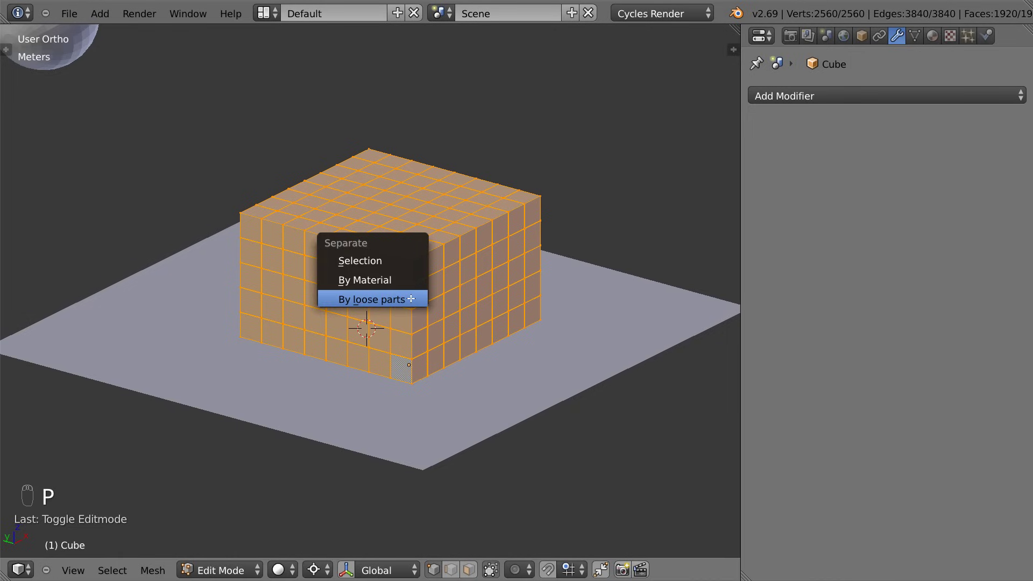
pyautogui.click(411, 298)
pyautogui.scroll(3, 433, 284)
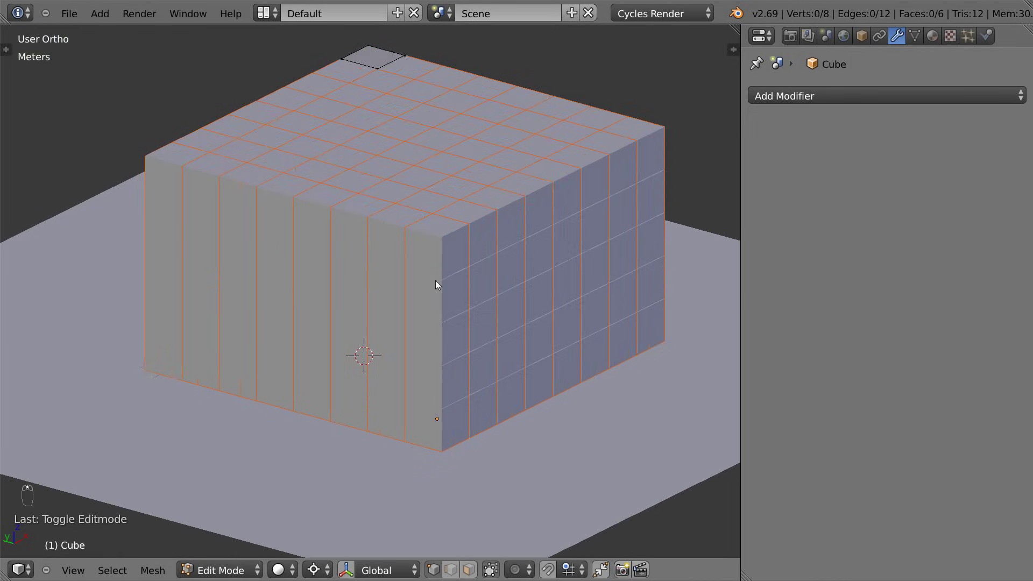
pyautogui.press('Tab')
# Step: Select several cubes along the top row one by one to check that they are separate objects
pyautogui.click(437, 244)
pyautogui.click(383, 239)
pyautogui.click(349, 234)
pyautogui.click(314, 229)
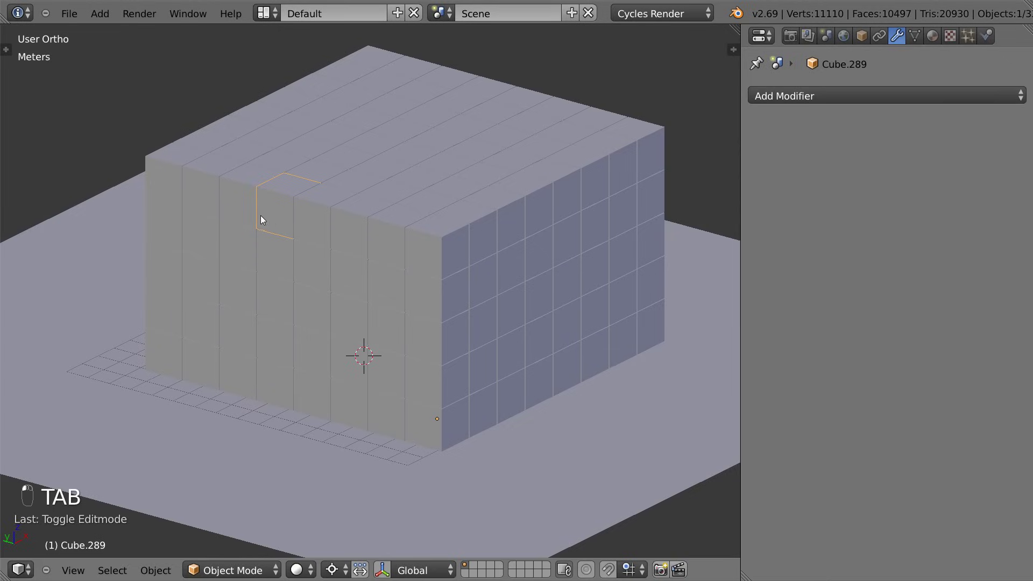
pyautogui.click(166, 192)
# Step: Box-select every cube in the stack from the right orthographic view in wireframe shading
pyautogui.scroll(-3, 397, 337)
pyautogui.moveTo(397, 338); pyautogui.dragTo(429, 338, button='middle')
pyautogui.scroll(-2, 428, 338)
pyautogui.press('KP_3')
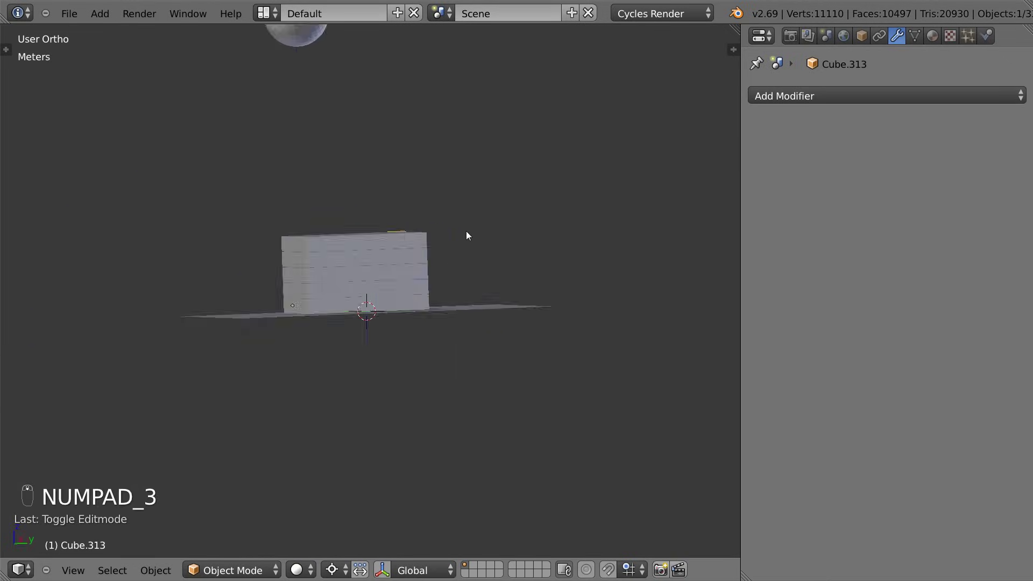
pyautogui.press('z')
pyautogui.press('b')
pyautogui.moveTo(254, 202); pyautogui.dragTo(475, 301)
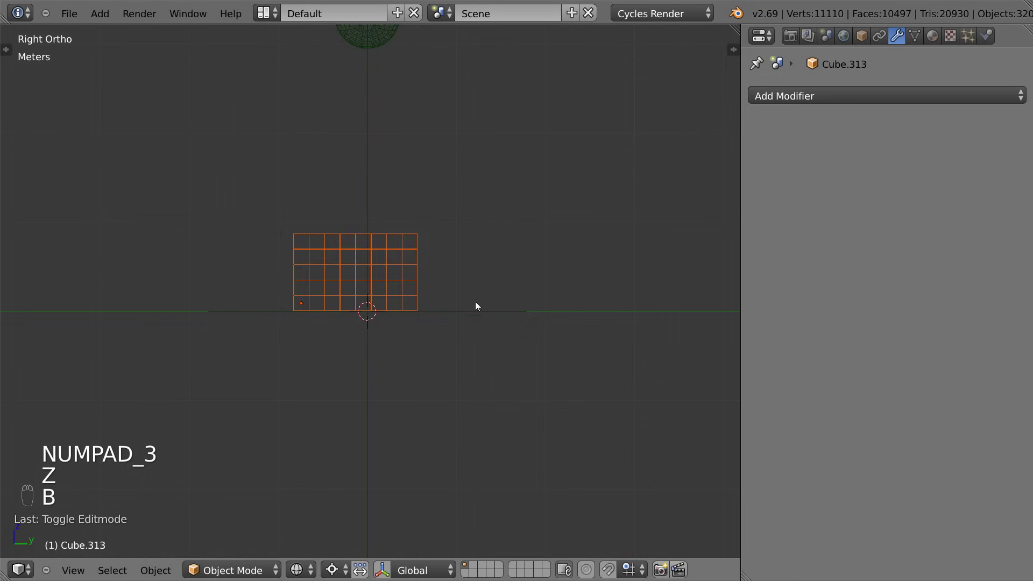
# Step: Enable Rigid Body physics on the active cube and set its mass to 100 g
pyautogui.click(985, 36)
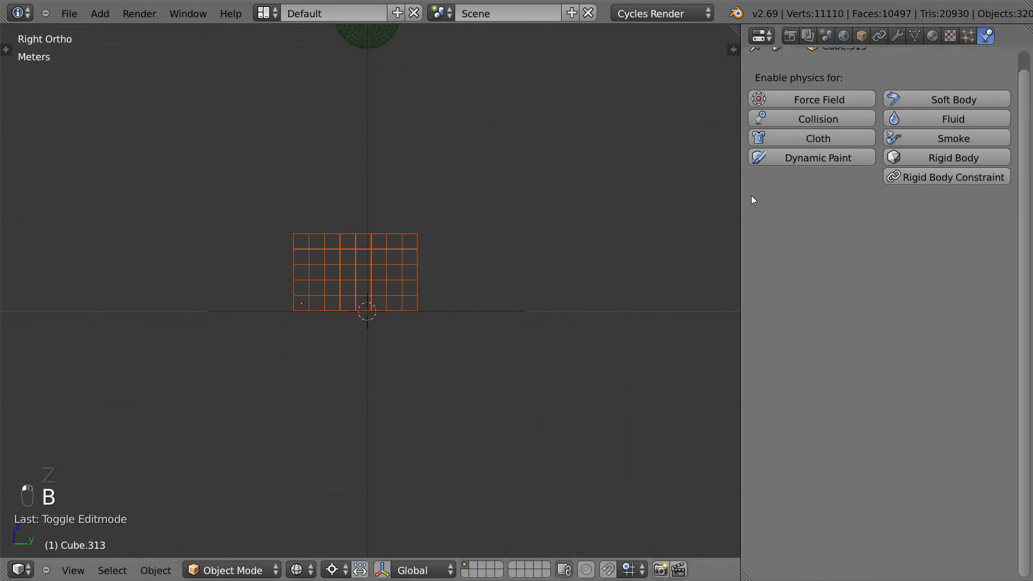
pyautogui.click(963, 156)
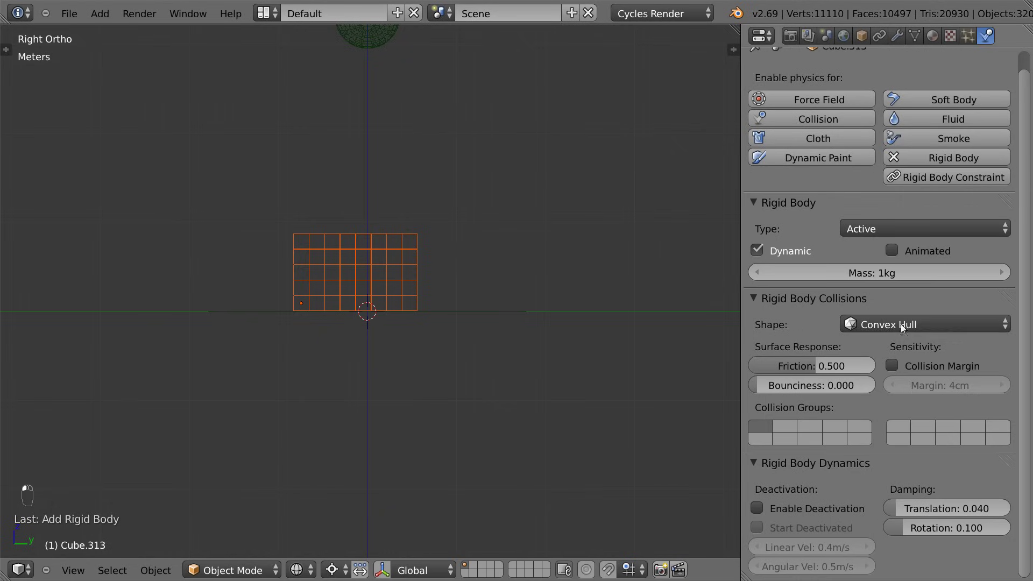
pyautogui.scroll(1, 509, 277)
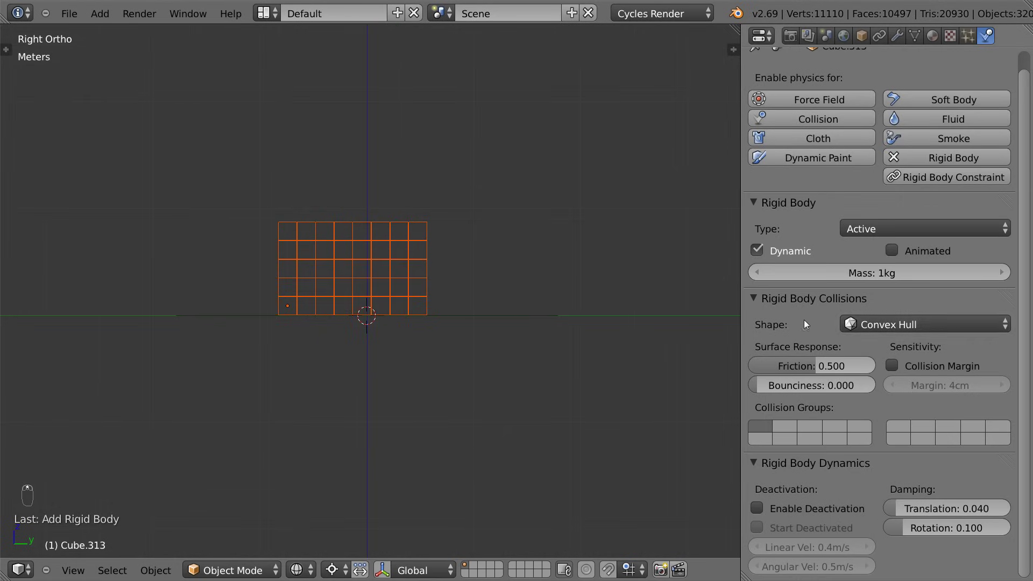
pyautogui.click(877, 273)
pyautogui.scroll(1, 911, 272)
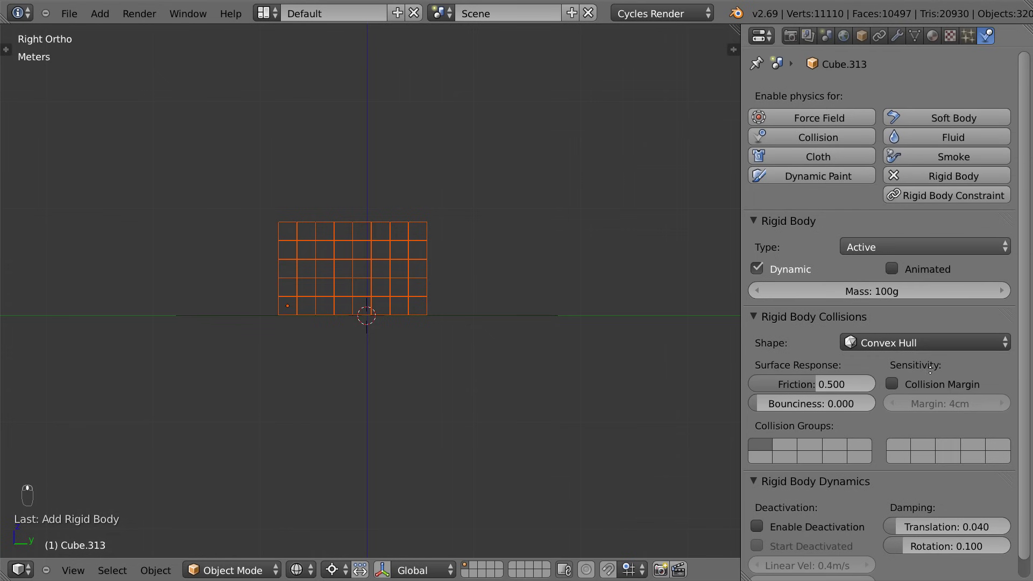
# Step: Copy the active cube's rigid body settings to all selected cubes and return to solid shading
pyautogui.moveTo(534, 272)
pyautogui.mouseDown(button='middle')
pyautogui.moveTo(499, 258)
pyautogui.moveTo(548, 272)
pyautogui.mouseUp(button='middle')
pyautogui.press('t')
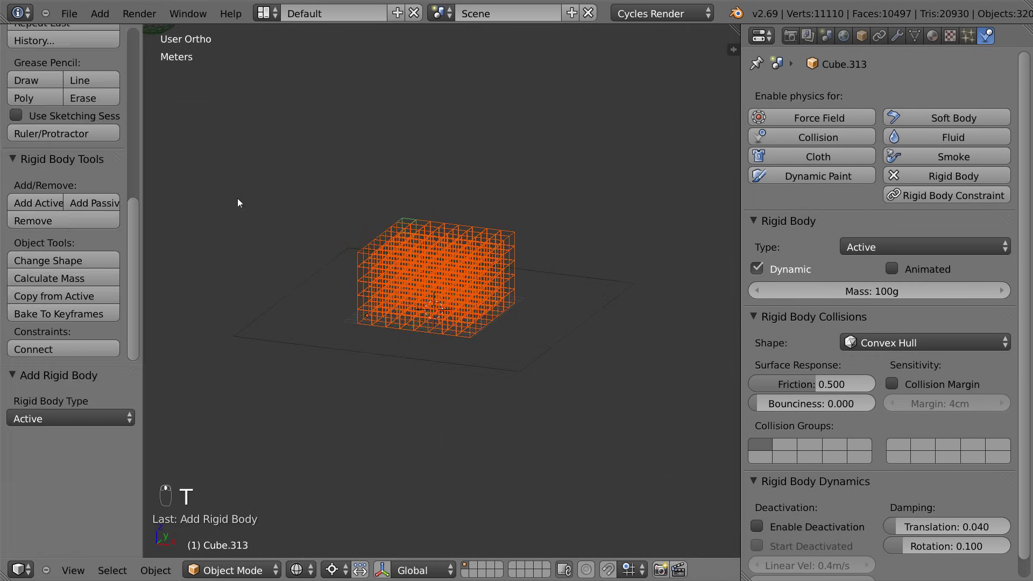
pyautogui.click(72, 297)
pyautogui.press('t')
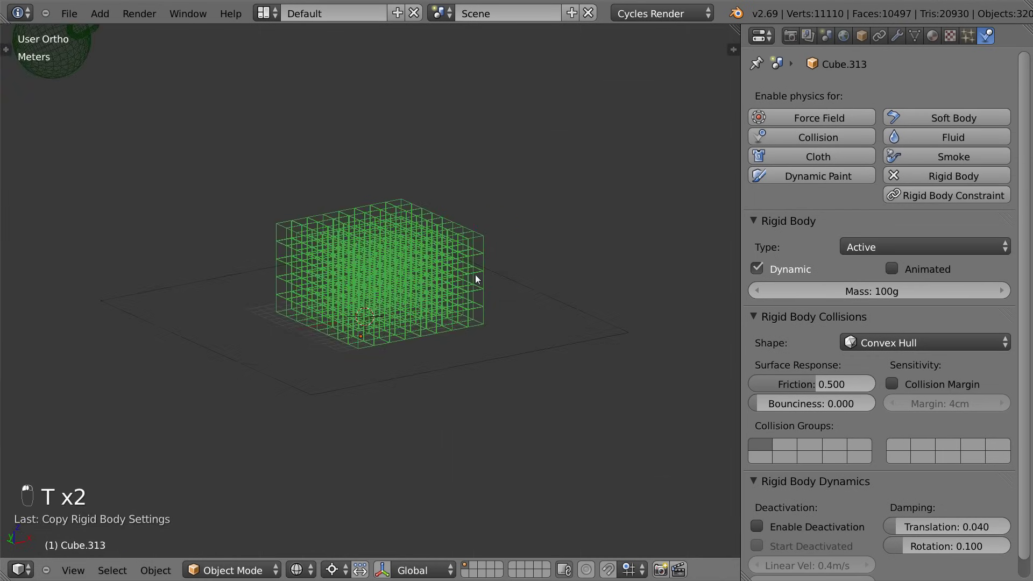
pyautogui.press('z')
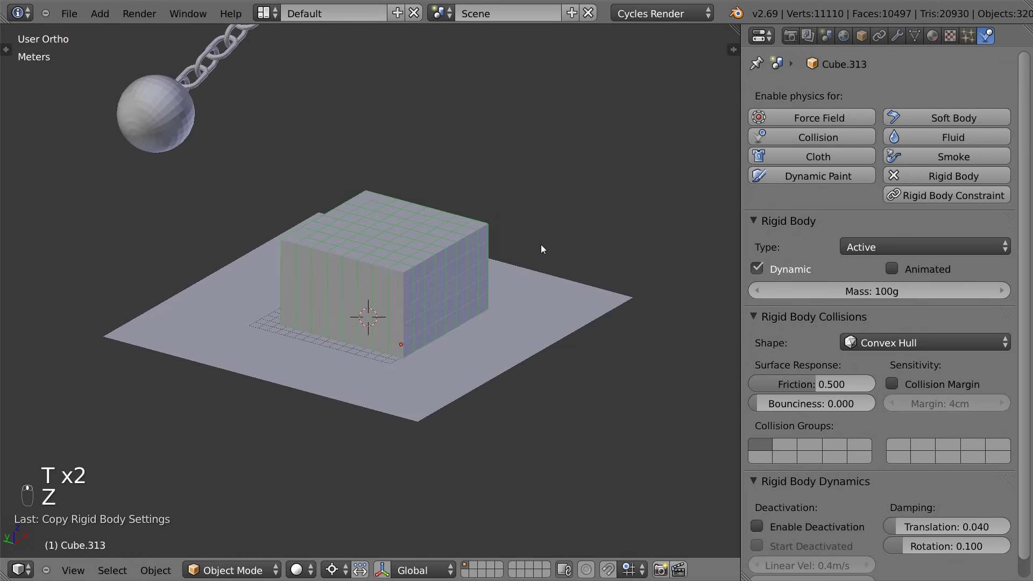
# Step: Test-play the rigid body simulation, stop it, and inspect the origin placement of the cubes in the stack
pyautogui.hotkey('alt', 'a')
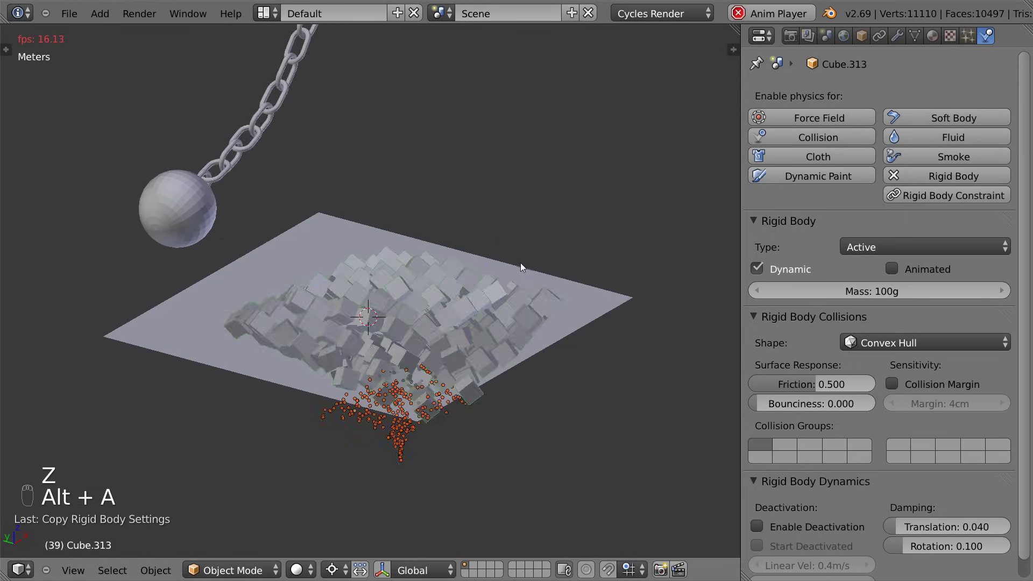
pyautogui.press('Escape')
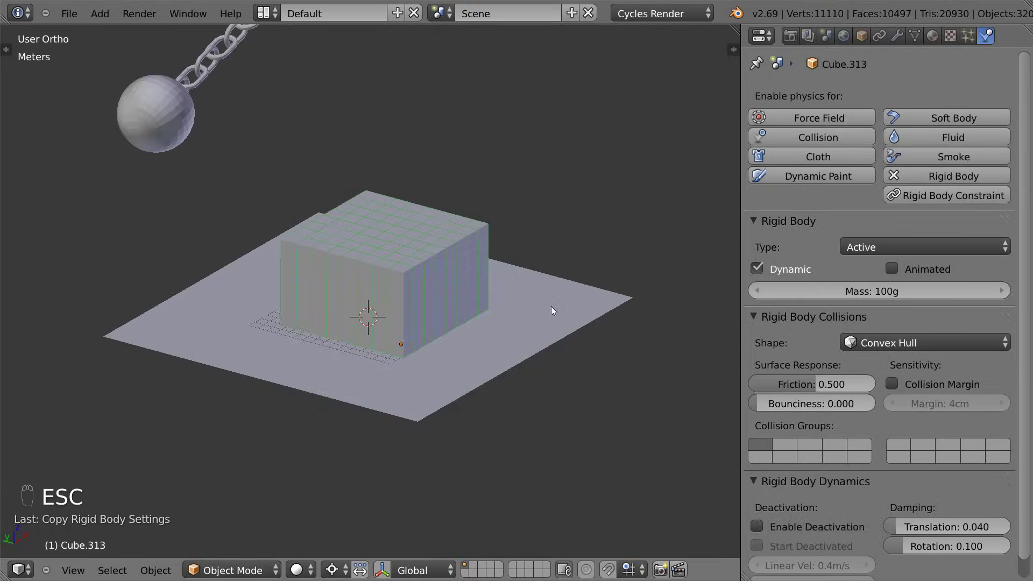
pyautogui.moveTo(558, 285); pyautogui.dragTo(569, 269, button='middle')
pyautogui.scroll(4, 511, 357)
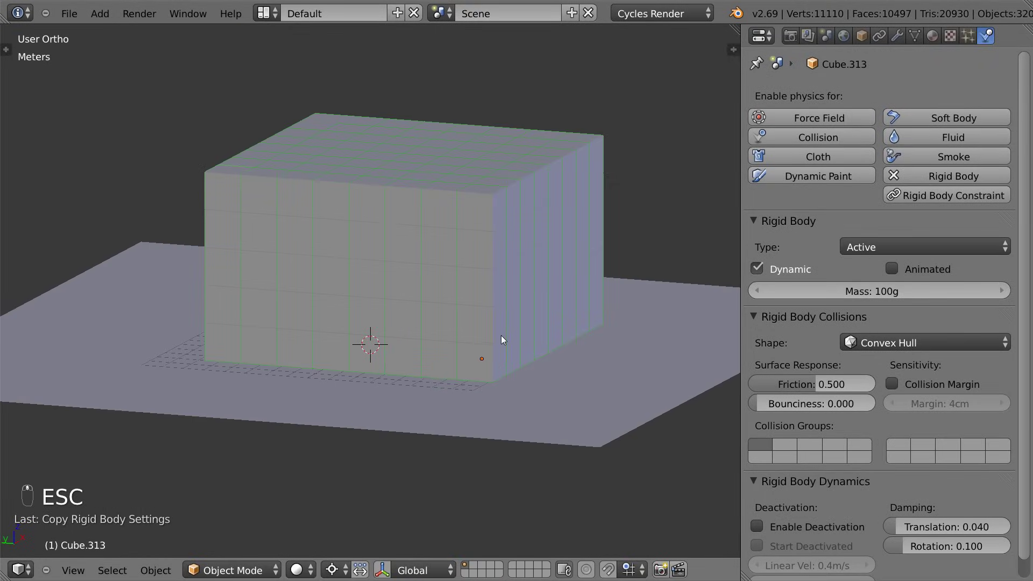
pyautogui.moveTo(502, 335); pyautogui.dragTo(509, 337, button='middle')
pyautogui.moveTo(477, 257); pyautogui.dragTo(504, 352, button='middle')
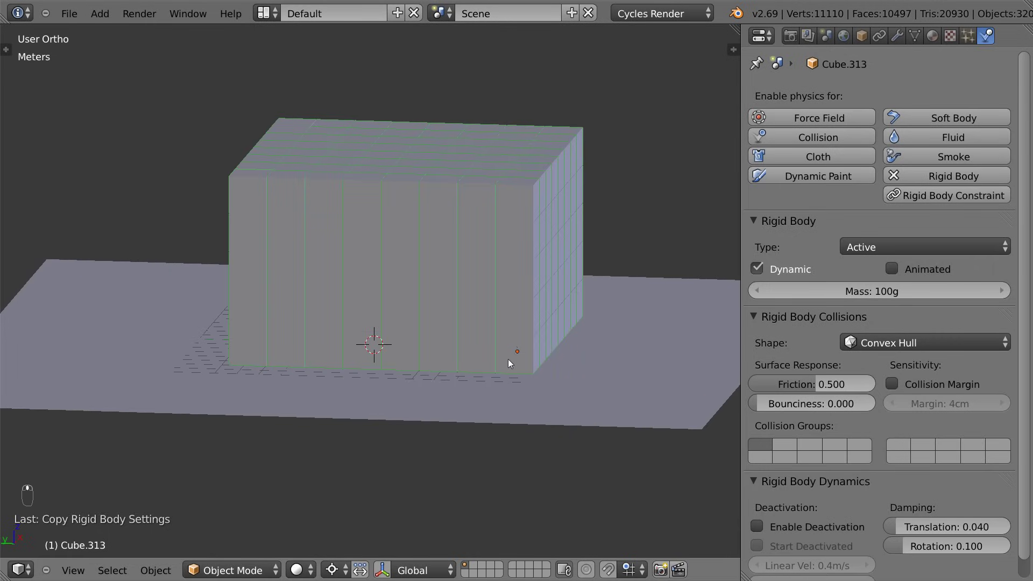
pyautogui.moveTo(517, 351); pyautogui.dragTo(531, 319, button='middle')
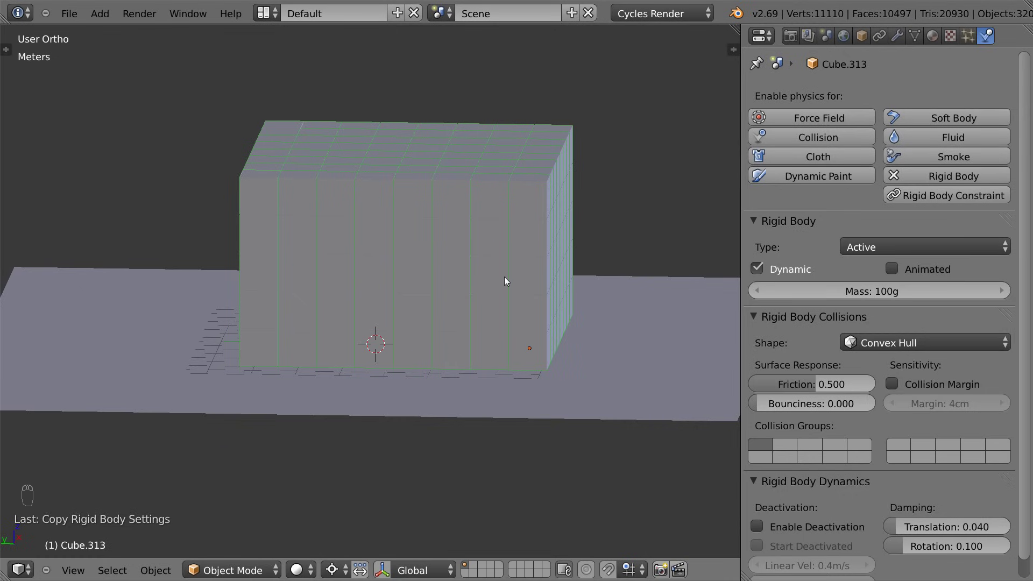
# Step: Set the origin of every selected cube to its own geometry and deselect everything
pyautogui.hotkey('ctrl', 'alt', 'shift', 'c')
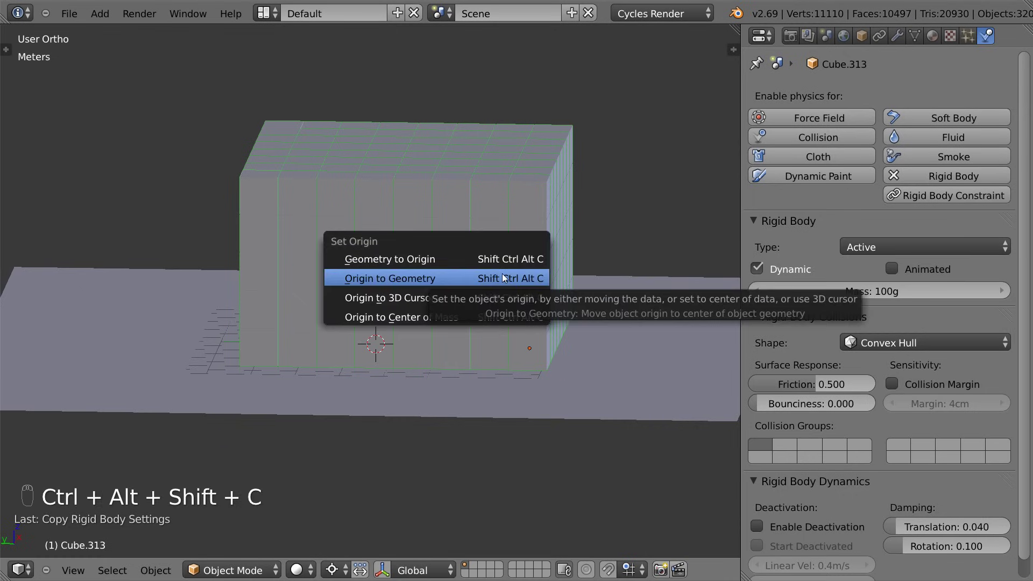
pyautogui.click(502, 277)
pyautogui.press('a')
pyautogui.press('z')
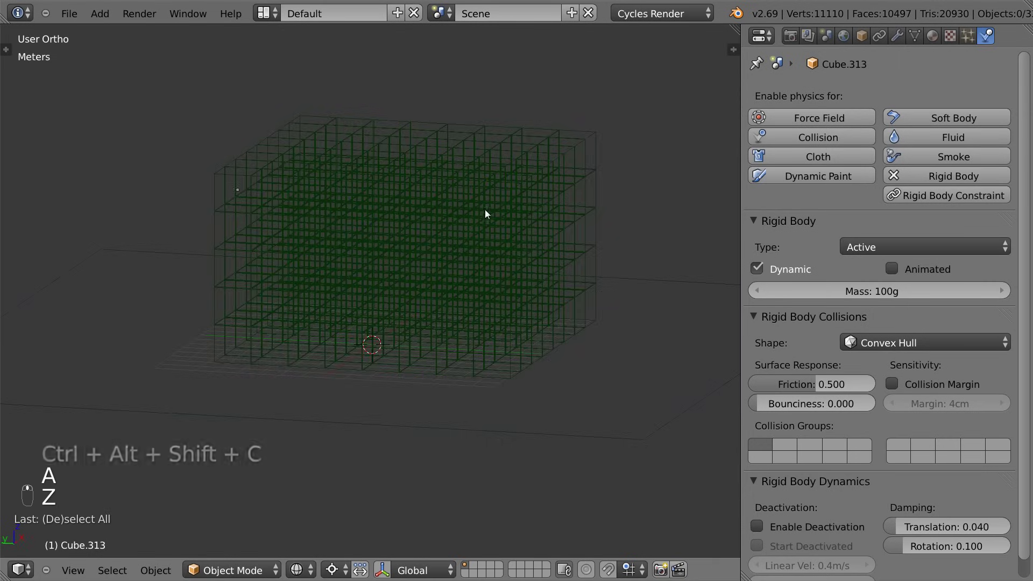
pyautogui.press('z')
pyautogui.press('a')
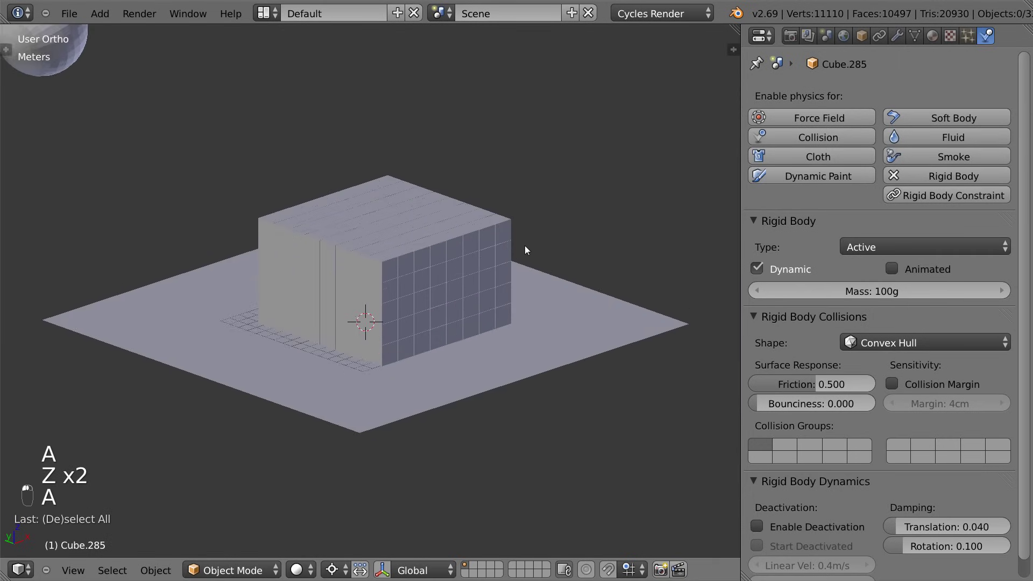
# Step: Play the wrecking ball simulation, rewind it to the first frame, and play it again
pyautogui.hotkey('alt', 'a')
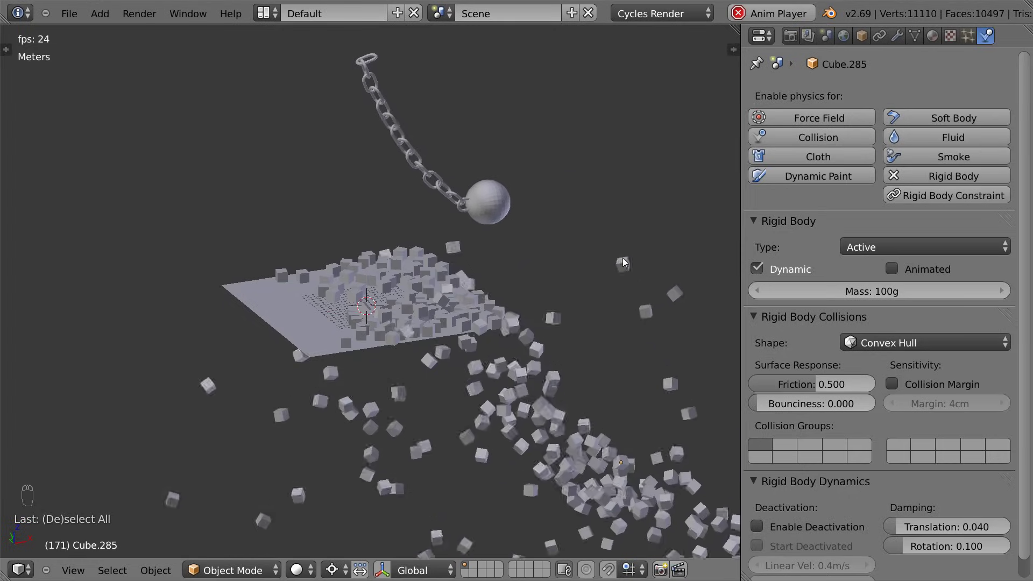
pyautogui.hotkey('alt', 'a')
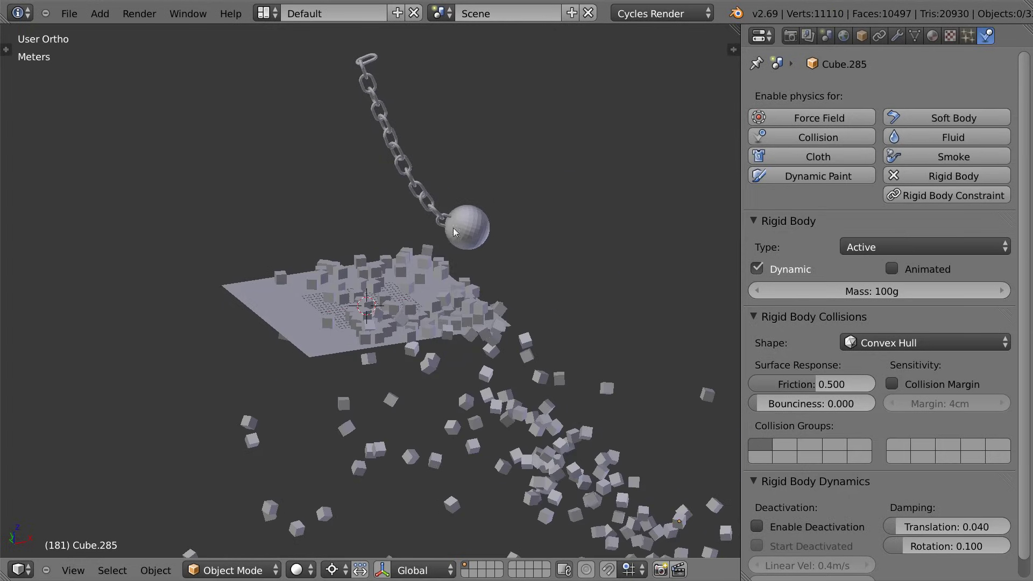
pyautogui.hotkey('shift', 'Left')
pyautogui.hotkey('alt', 'a')
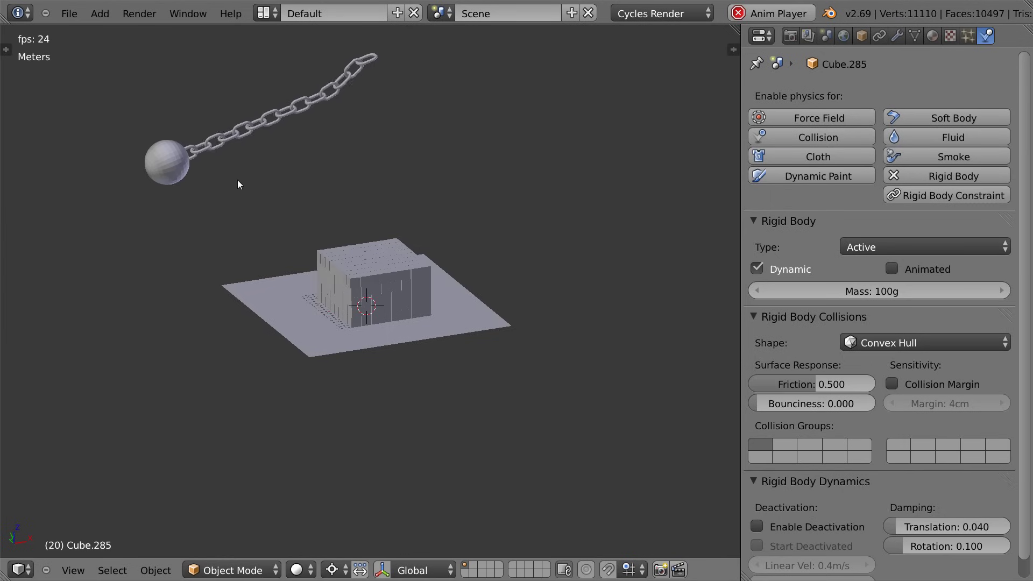
pyautogui.scroll(1, 368, 317)
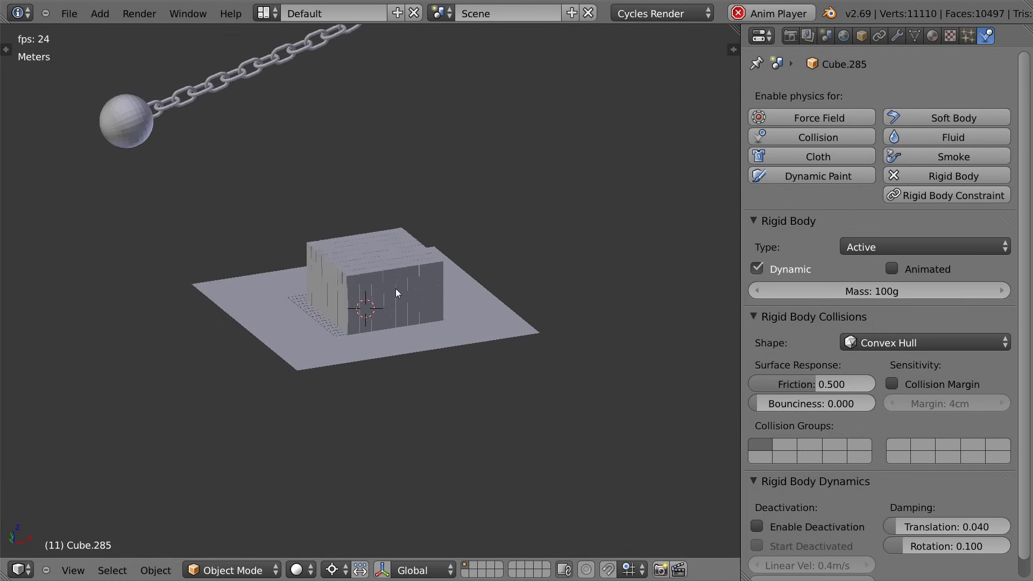
# Step: Select the chain link at the ball during playback, inspect its transform values, and stop the simulation
pyautogui.rightClick(248, 260)
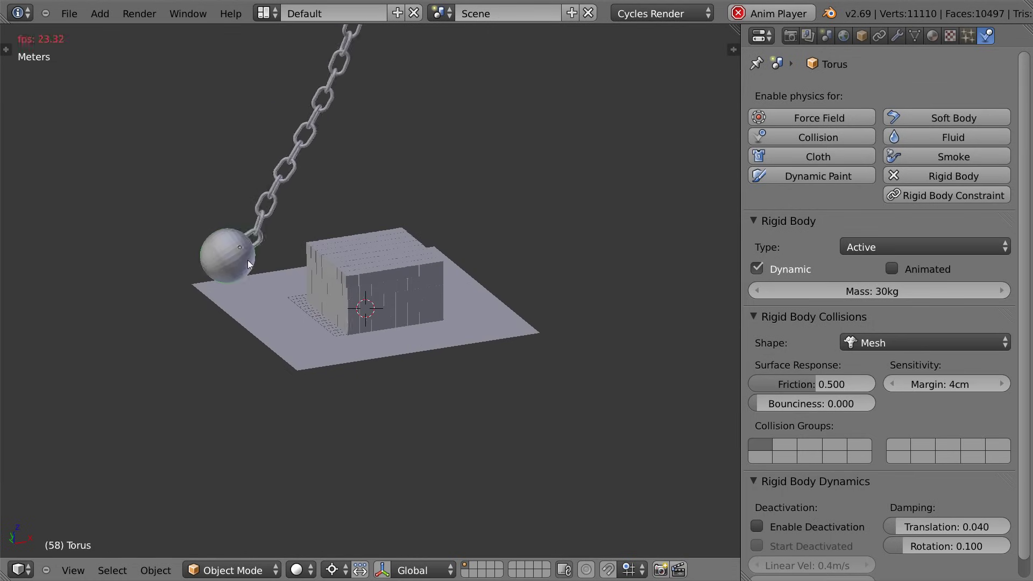
pyautogui.press('n')
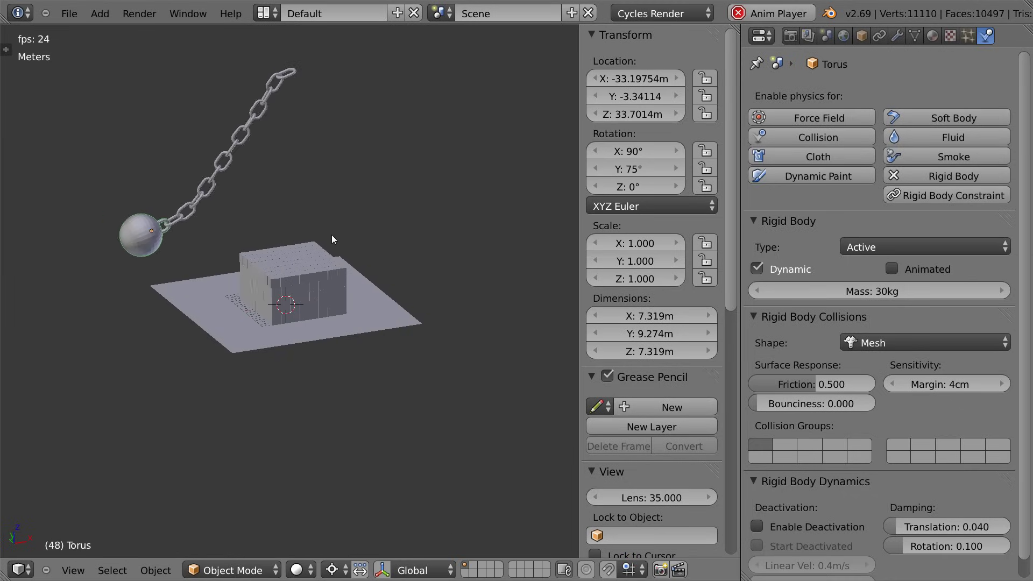
pyautogui.press('n')
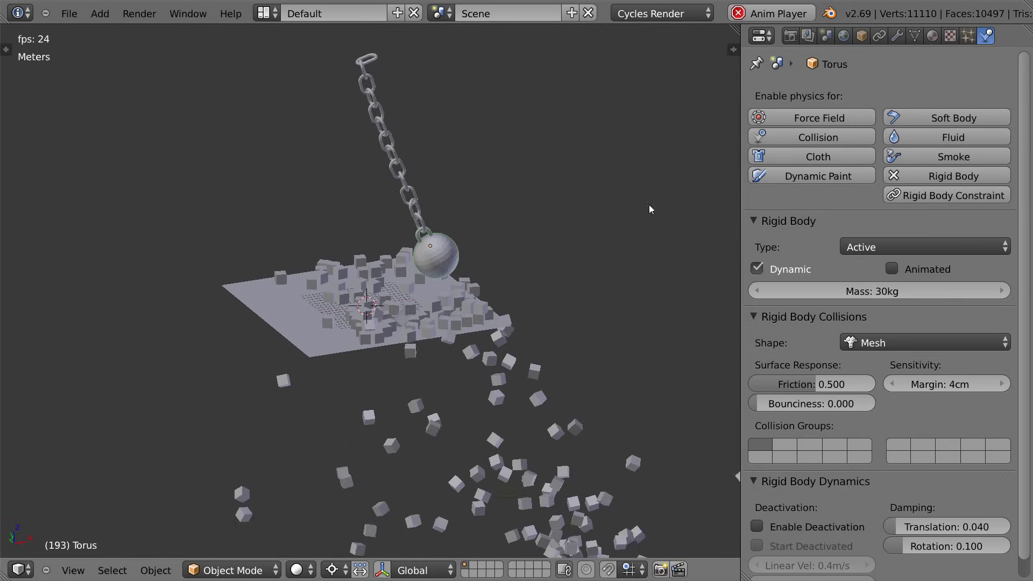
pyautogui.press('Escape')
pyautogui.press('a')
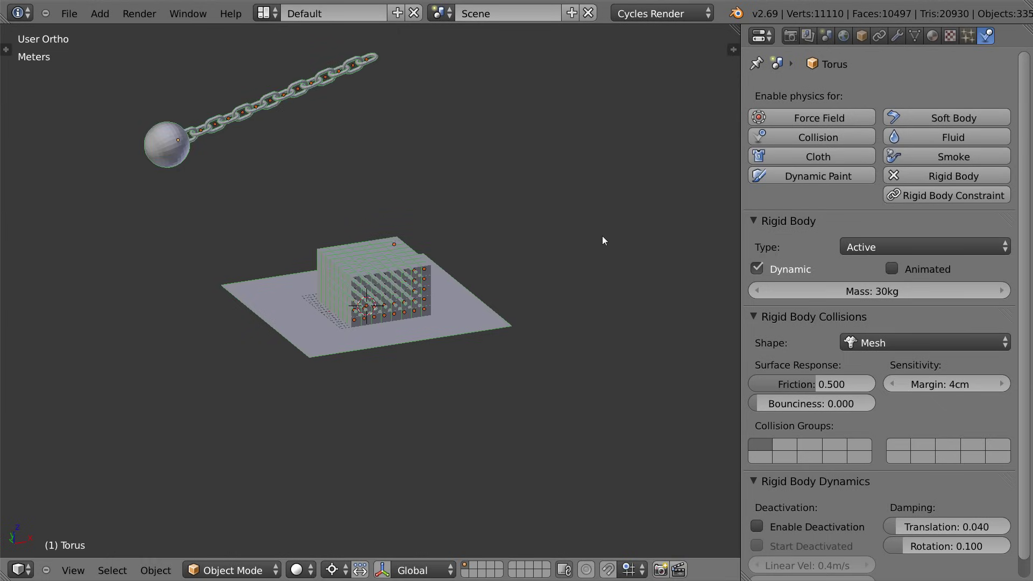
pyautogui.press('s')
pyautogui.press('Escape')
# Step: Set the scene's Rigid Body World speed to 2.000 and deselect all objects
pyautogui.click(825, 36)
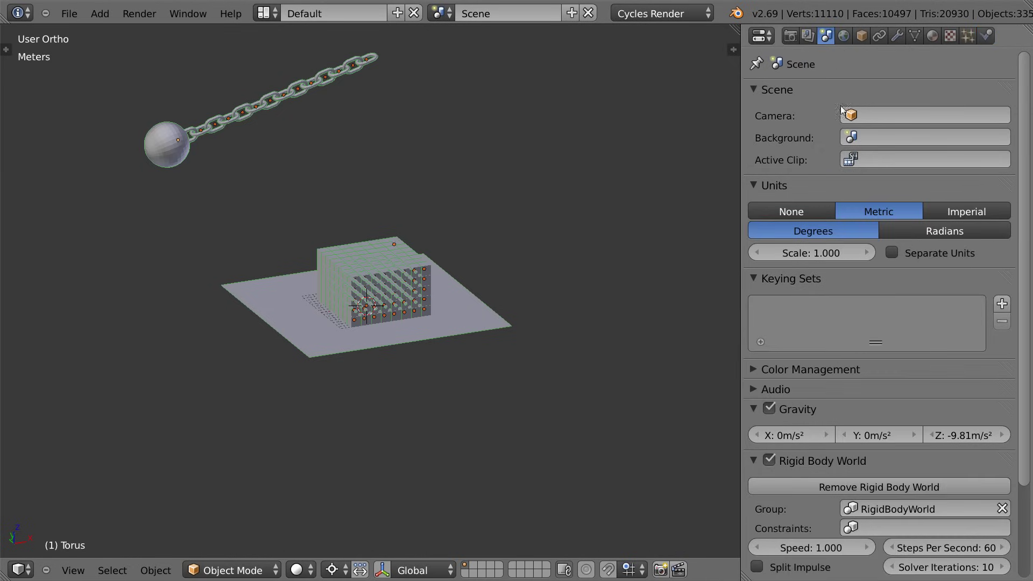
pyautogui.scroll(-5, 846, 240)
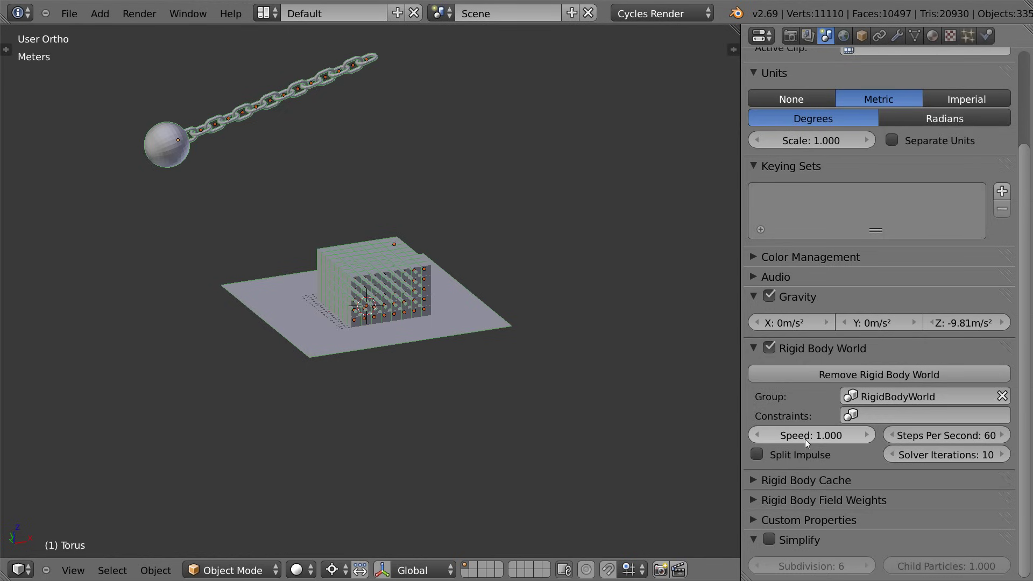
pyautogui.moveTo(805, 439)
pyautogui.mouseDown()
pyautogui.moveTo(847, 435)
pyautogui.moveTo(818, 436)
pyautogui.mouseUp()
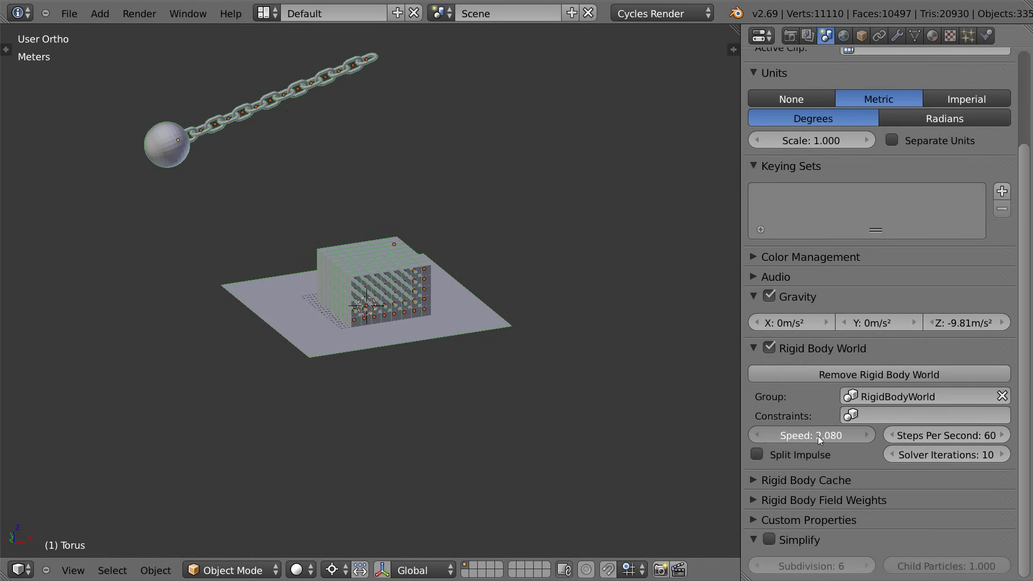
pyautogui.press('a')
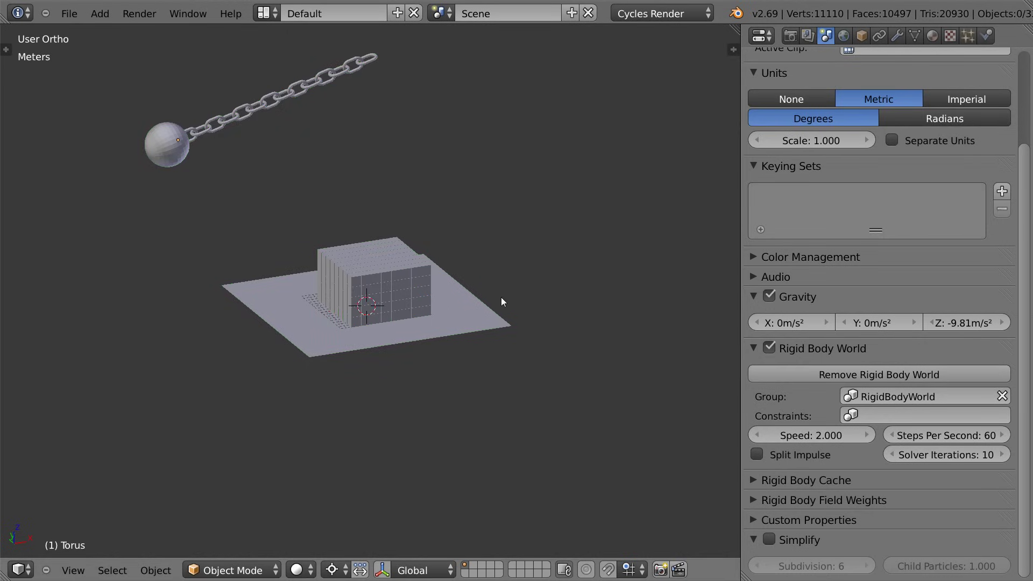
# Step: Play the faster wrecking ball simulation, stop it, and view the stack from other angles
pyautogui.hotkey('alt', 'a')
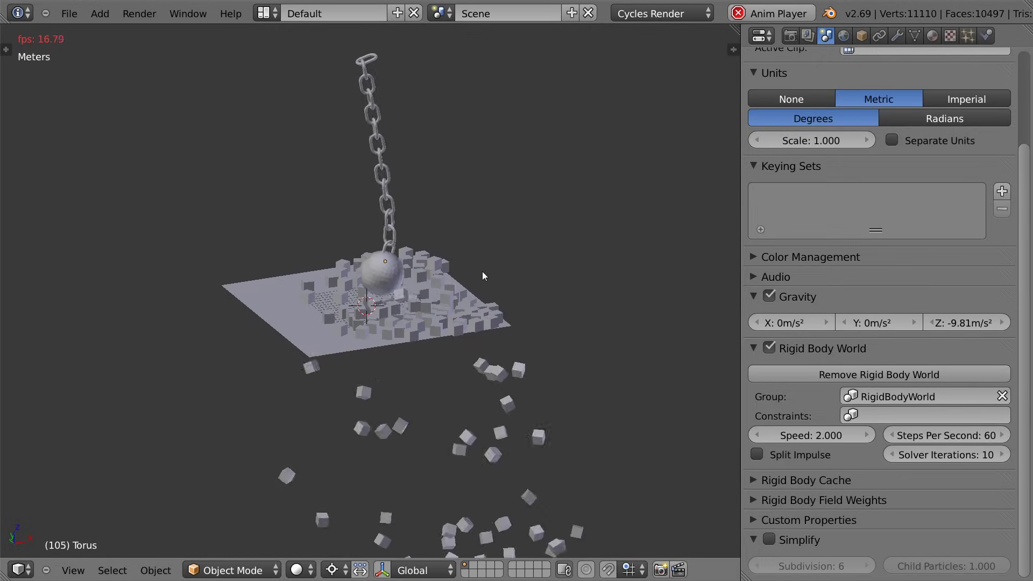
pyautogui.press('Escape')
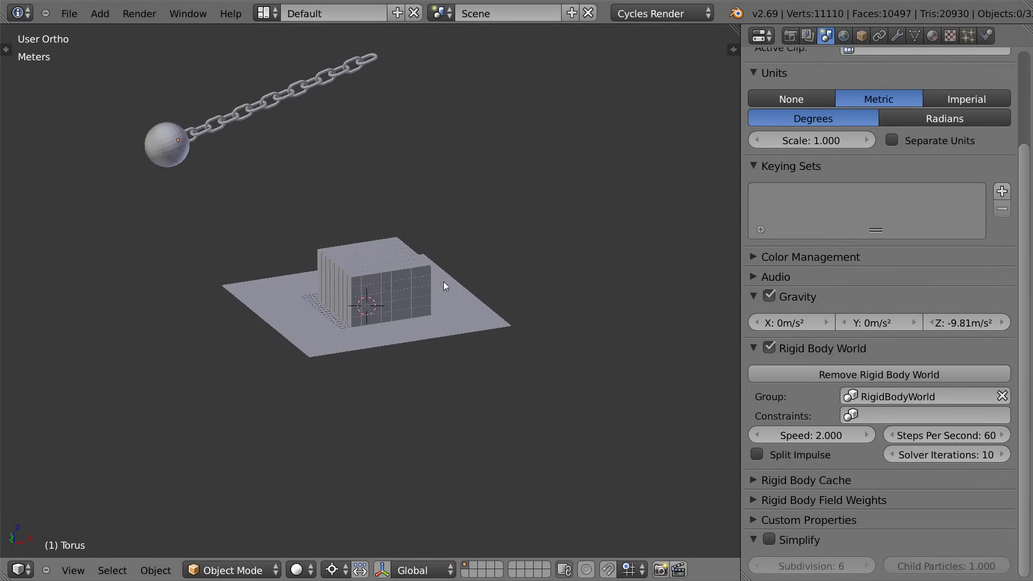
pyautogui.moveTo(444, 282); pyautogui.dragTo(345, 256, button='middle')
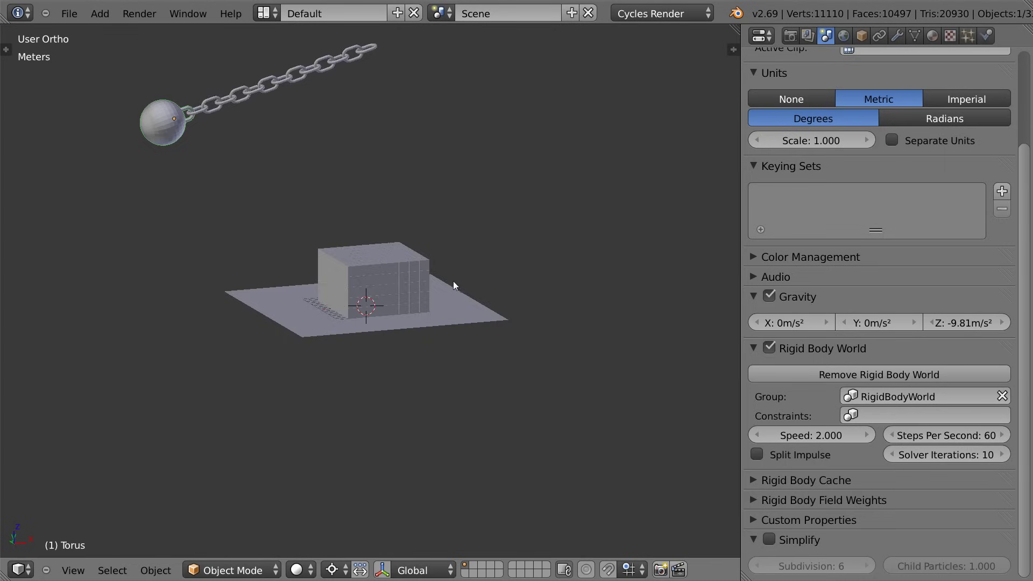
pyautogui.moveTo(453, 281); pyautogui.dragTo(399, 288, button='middle')
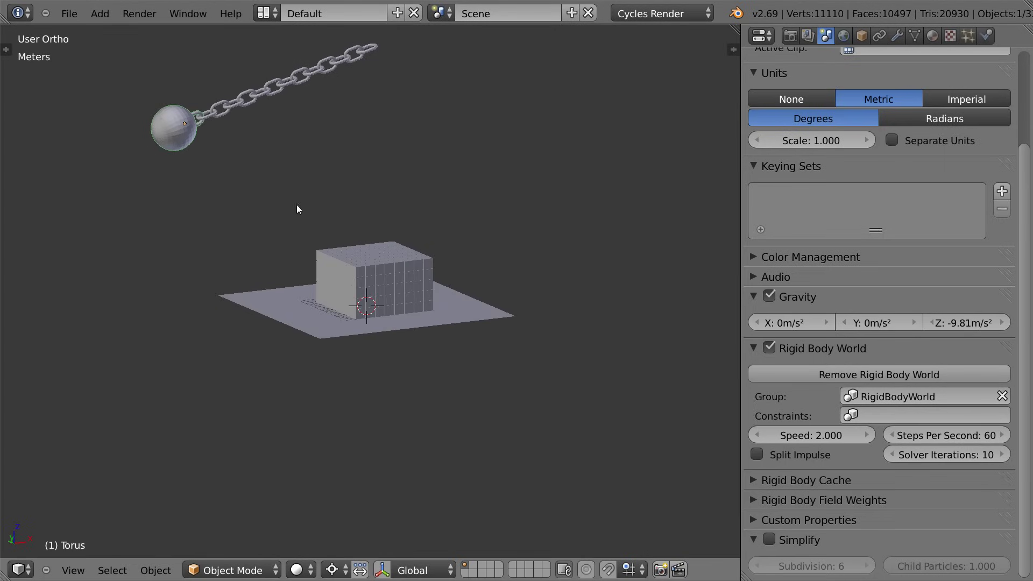
pyautogui.moveTo(303, 214); pyautogui.dragTo(189, 105, button='middle')
# Step: Select all objects, bake their rigid body motion to keyframes for frames 1 to 100 with step 1, and check the link's physics settings
pyautogui.press('b')
pyautogui.moveTo(175, 89); pyautogui.dragTo(398, 289)
pyautogui.moveTo(413, 262); pyautogui.dragTo(415, 288, button='middle')
pyautogui.press('t')
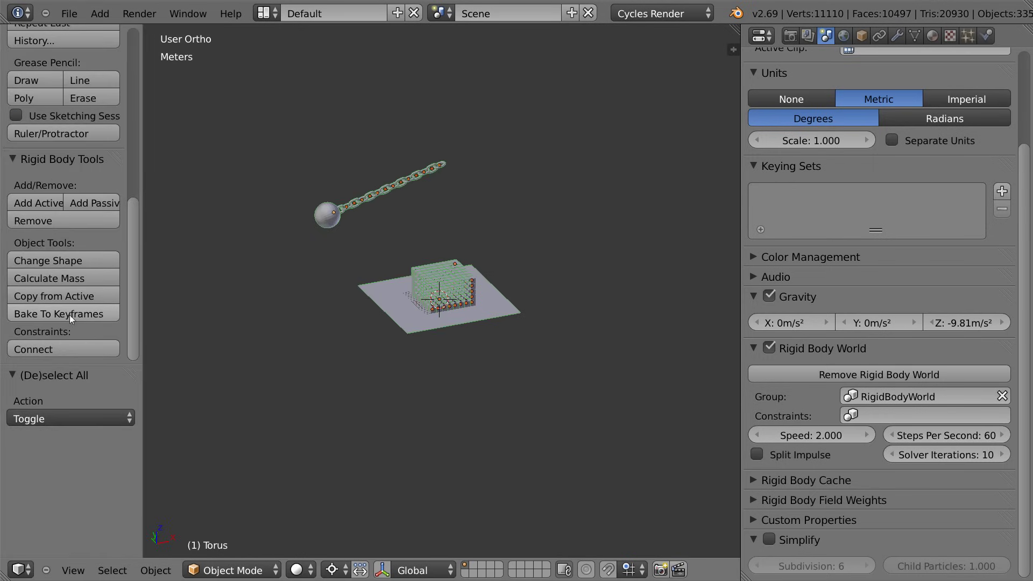
pyautogui.click(110, 315)
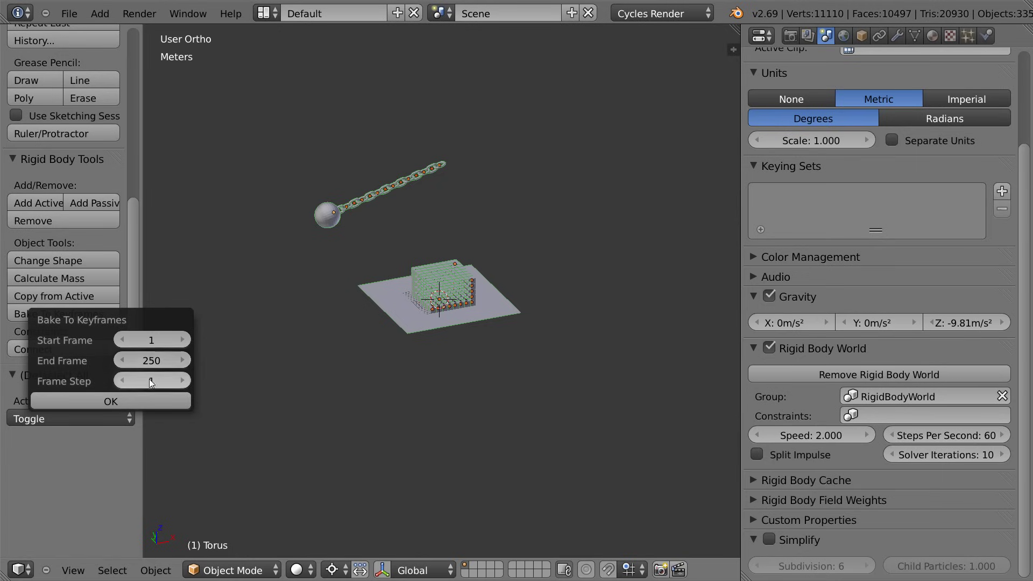
pyautogui.click(156, 364)
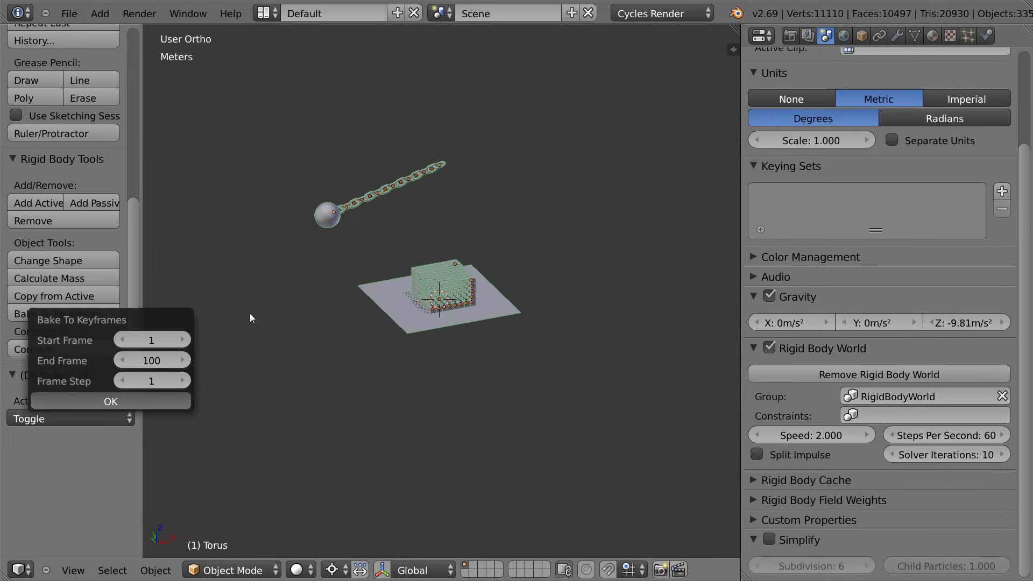
pyautogui.click(186, 408)
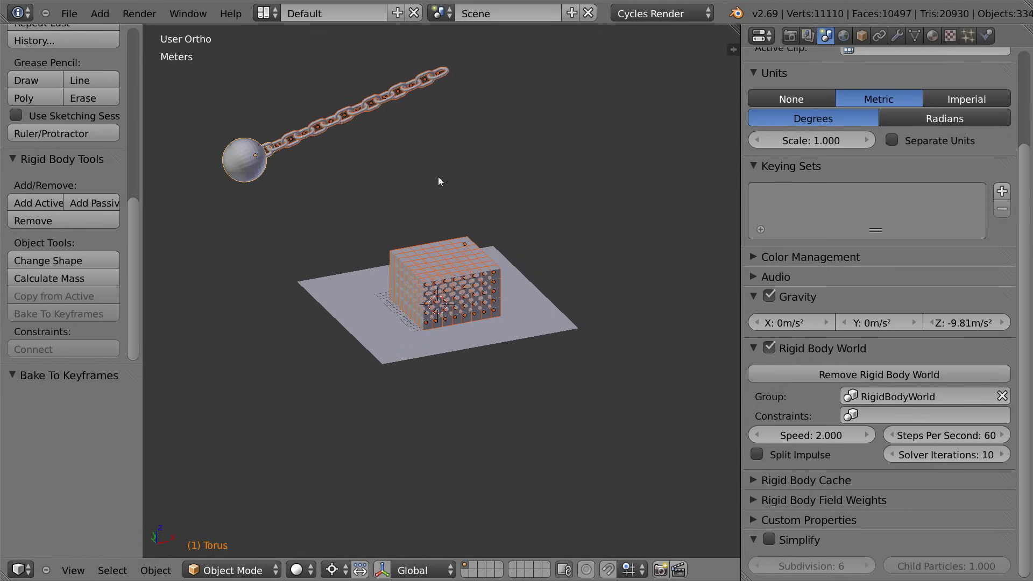
pyautogui.click(985, 36)
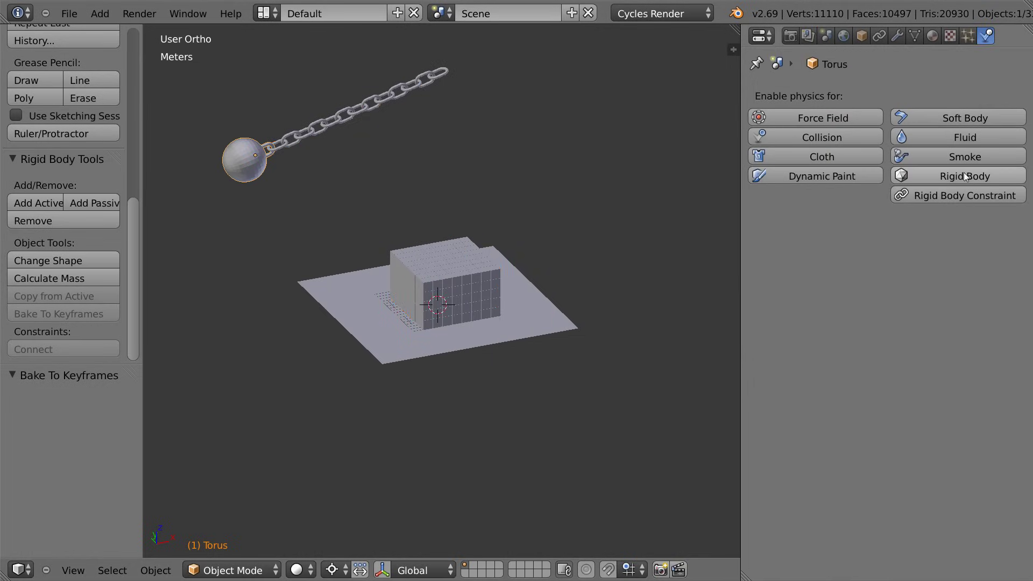
pyautogui.press('t')
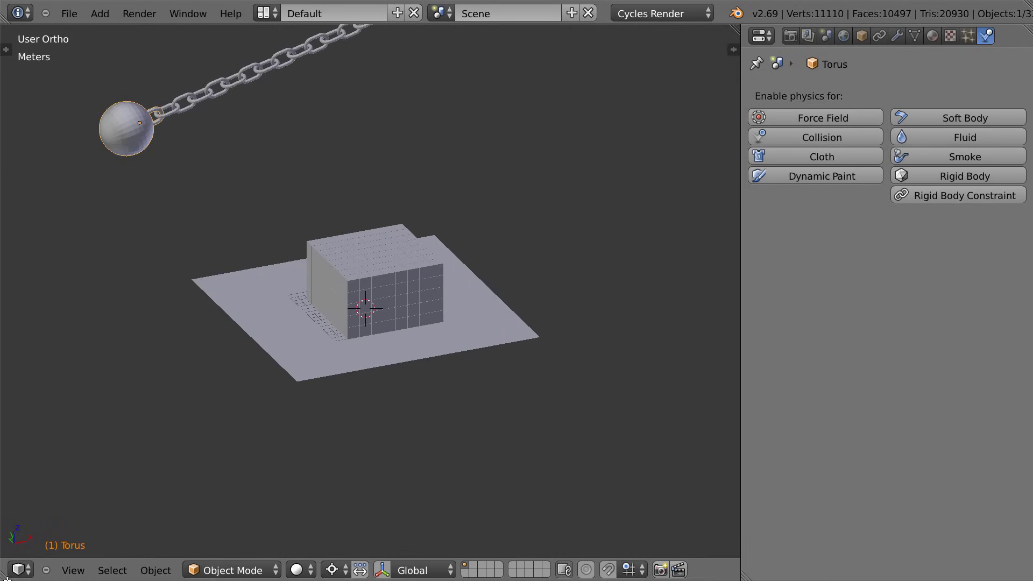
# Step: Split off a Timeline area below the 3D viewport and scrub through the baked keyframes
pyautogui.moveTo(7, 577); pyautogui.dragTo(172, 528)
pyautogui.click(21, 570)
pyautogui.click(56, 526)
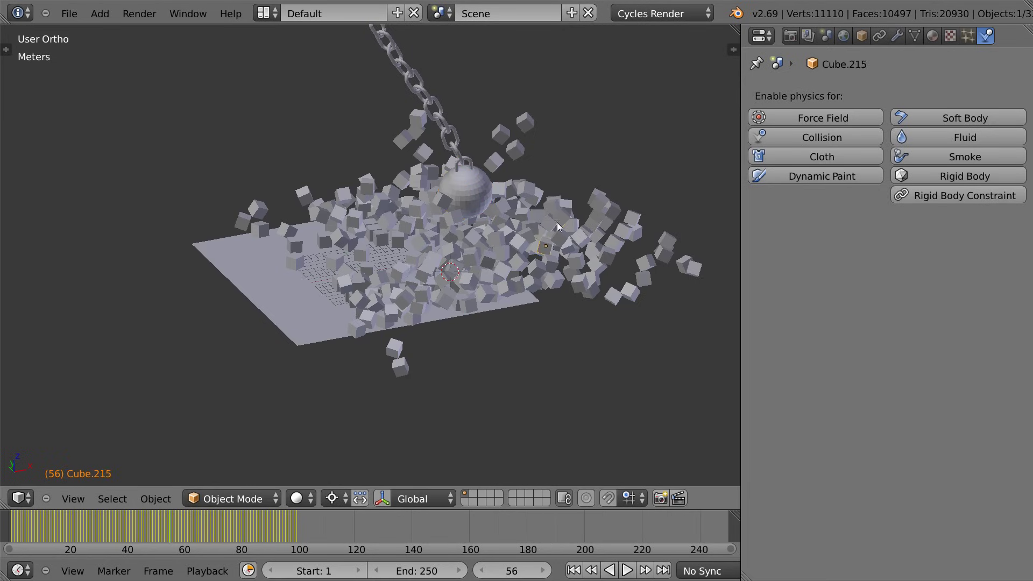
pyautogui.moveTo(233, 522); pyautogui.dragTo(102, 531)
pyautogui.moveTo(34, 534); pyautogui.dragTo(95, 531)
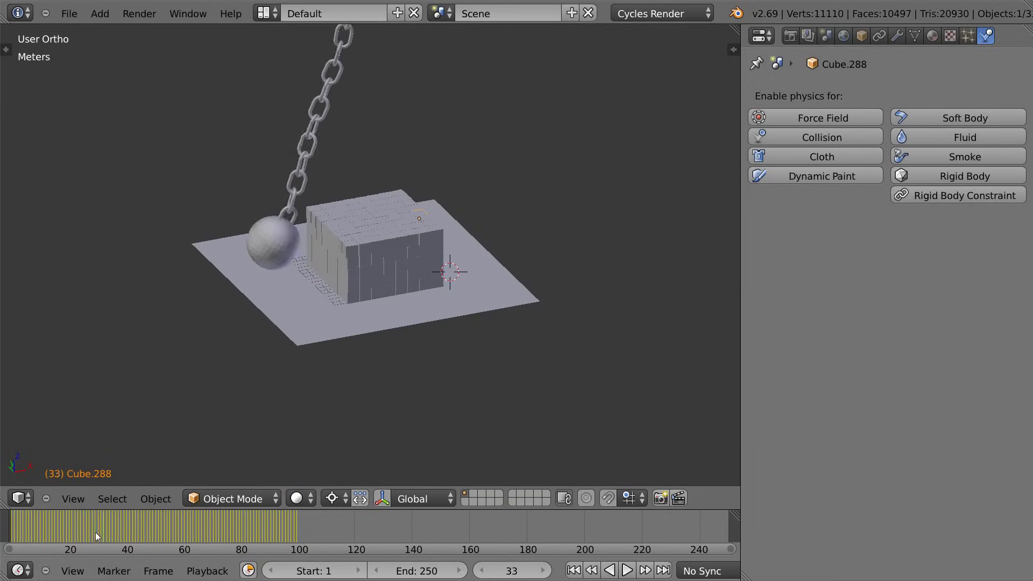